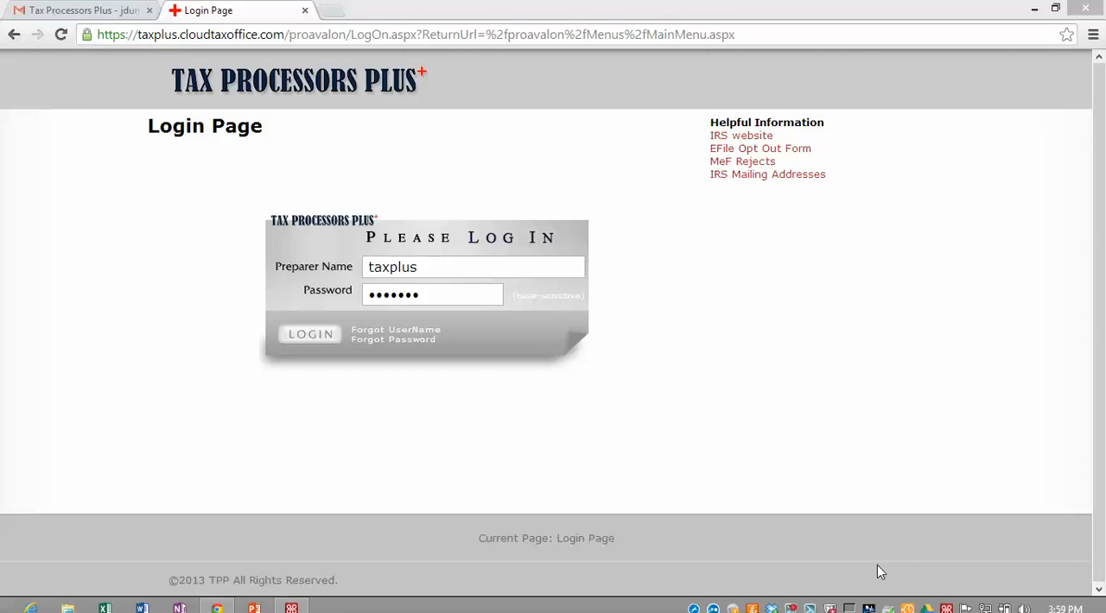
Step: Log in with the preparer credentials already filled in and dismiss the offer to save the password
{"action": "left_click", "coordinate": [119, 40]}
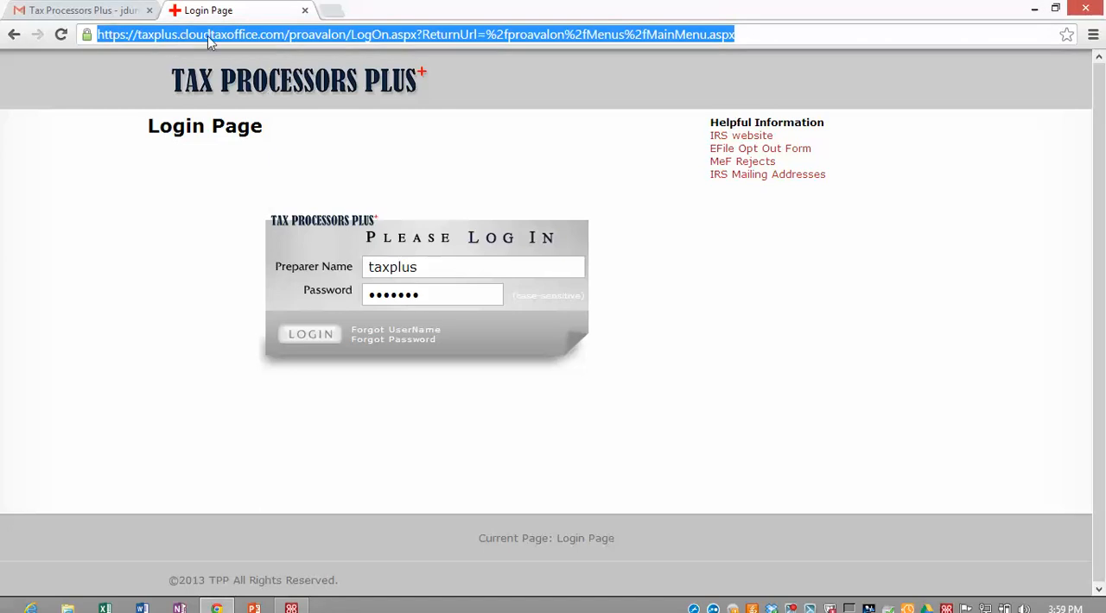
{"action": "left_click", "coordinate": [173, 236]}
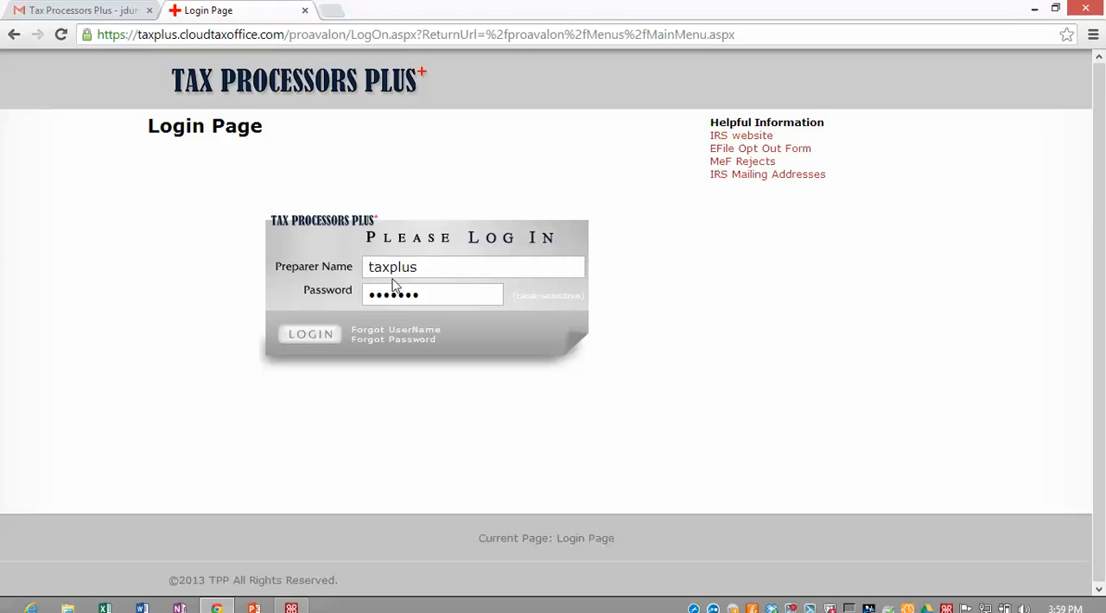
{"action": "left_click", "coordinate": [313, 335]}
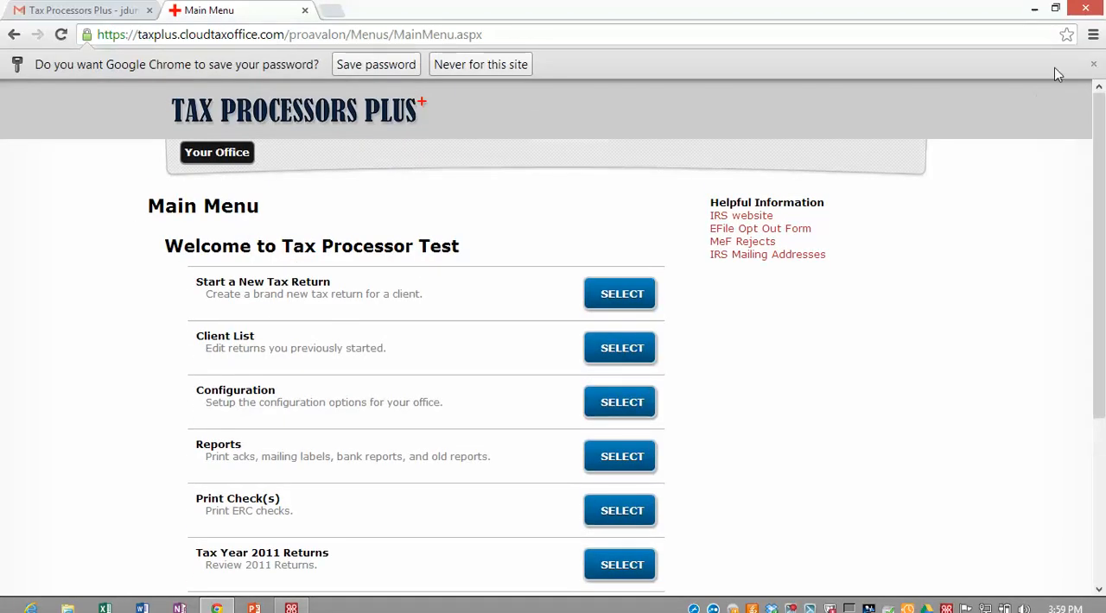
{"action": "left_click", "coordinate": [1093, 66]}
Step: Start a new tax return for a client and accept the 7216 consent reminder
{"action": "scroll", "coordinate": [61, 287], "scroll_direction": "down", "scroll_amount": 2}
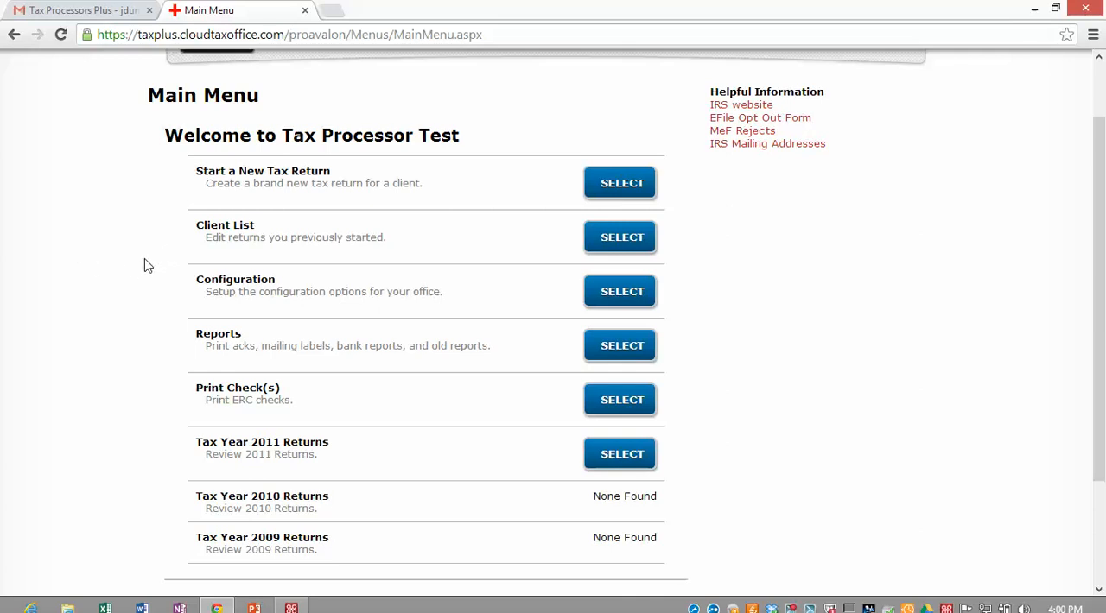
{"action": "left_click_drag", "start_coordinate": [207, 184], "coordinate": [417, 189]}
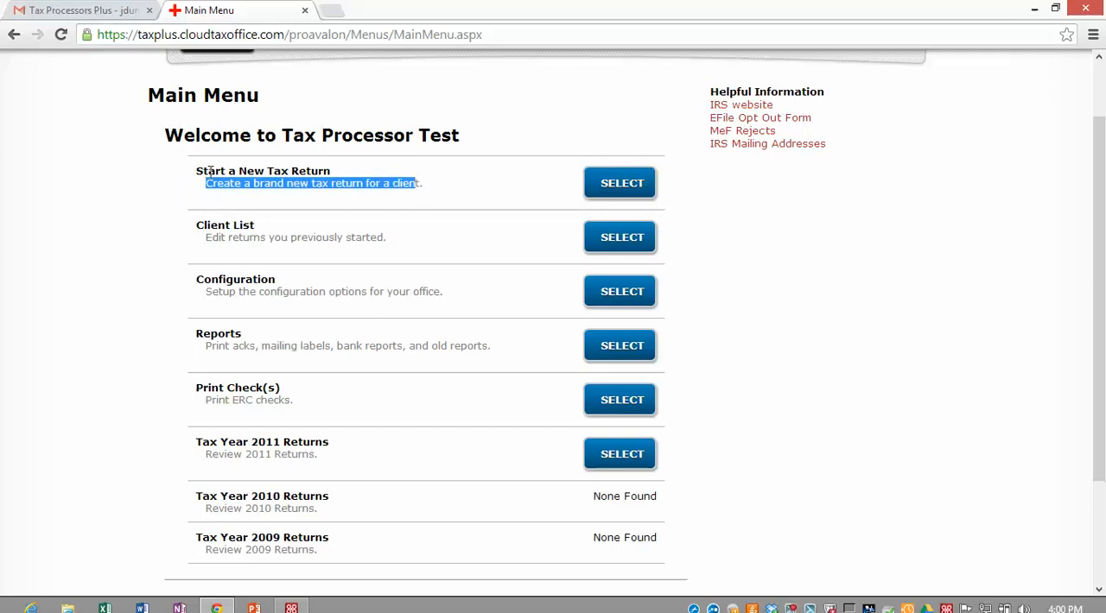
{"action": "left_click_drag", "start_coordinate": [148, 199], "coordinate": [189, 237]}
{"action": "left_click", "coordinate": [197, 235]}
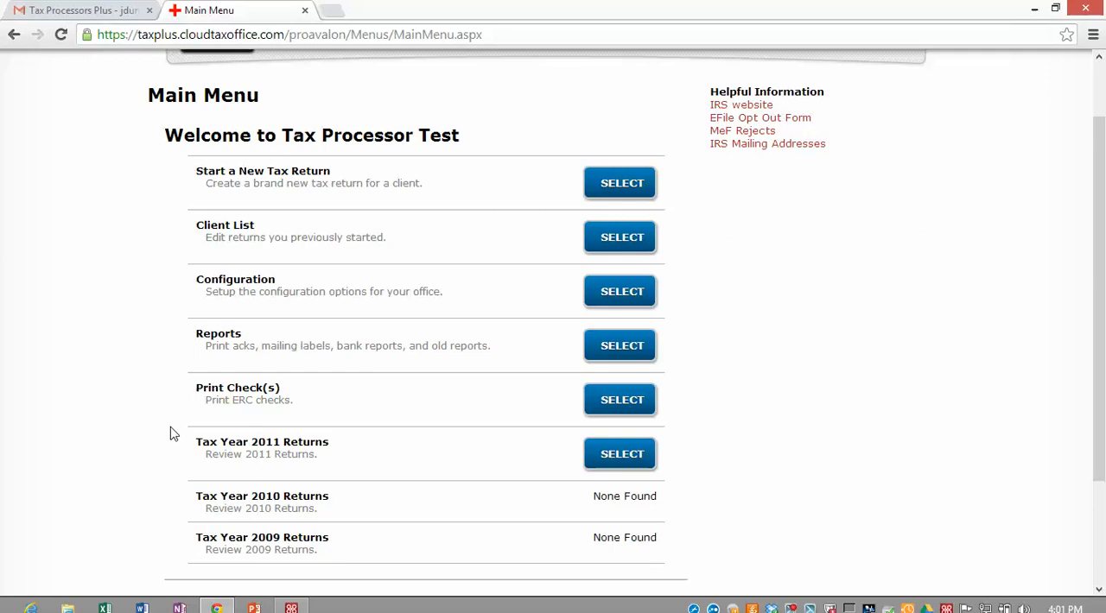
{"action": "left_click", "coordinate": [618, 188]}
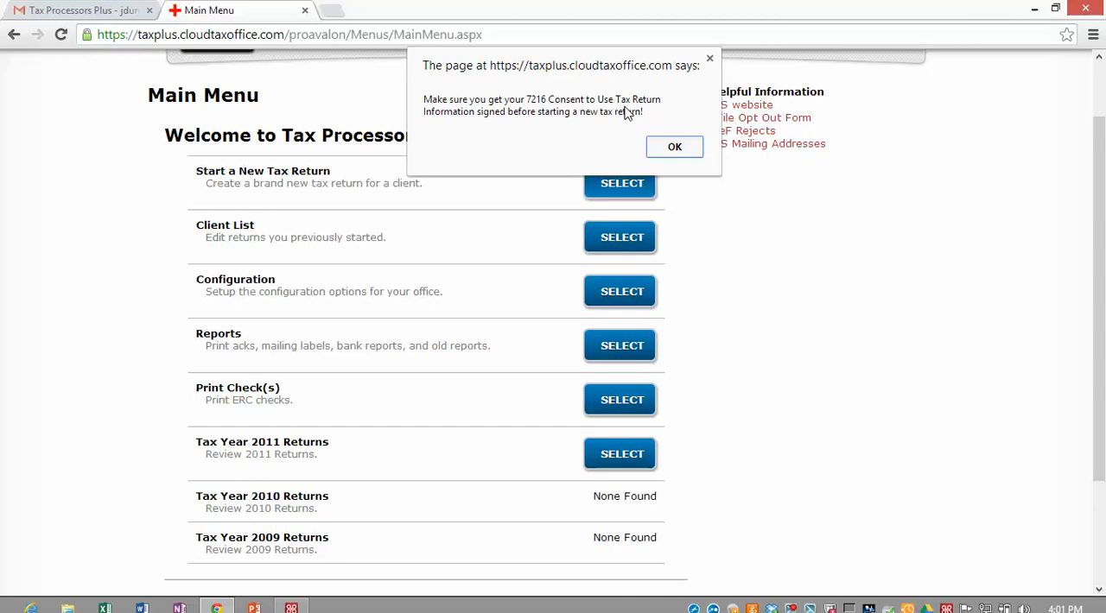
{"action": "left_click", "coordinate": [672, 148]}
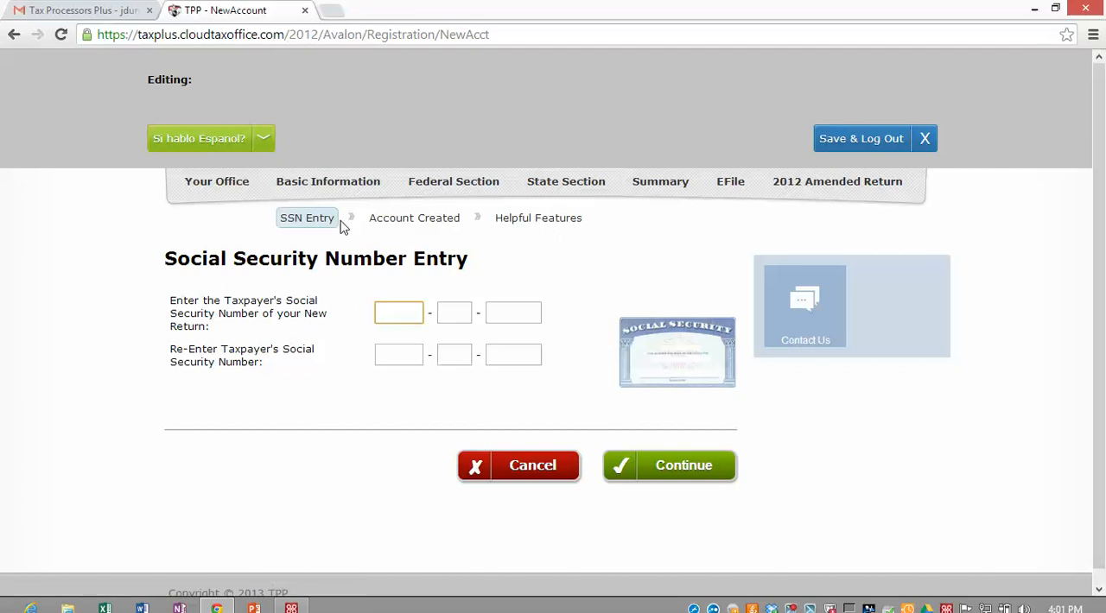
Step: Enter the taxpayer's Social Security number and repeat it for confirmation
{"action": "scroll", "coordinate": [296, 212], "scroll_direction": "down", "scroll_amount": 1}
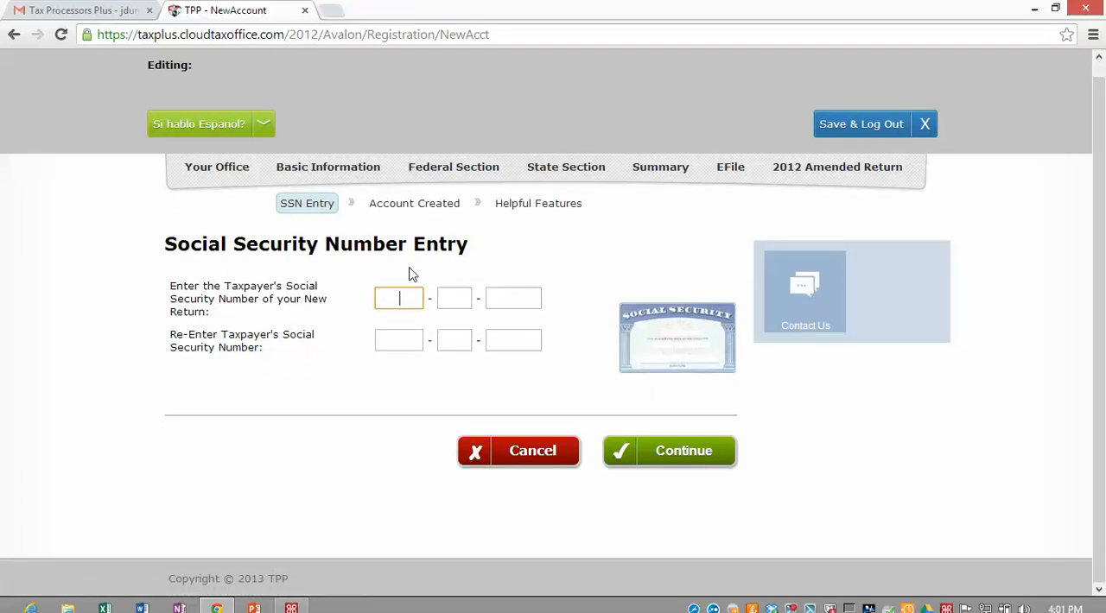
{"action": "type", "text": "888 - 55 - "}
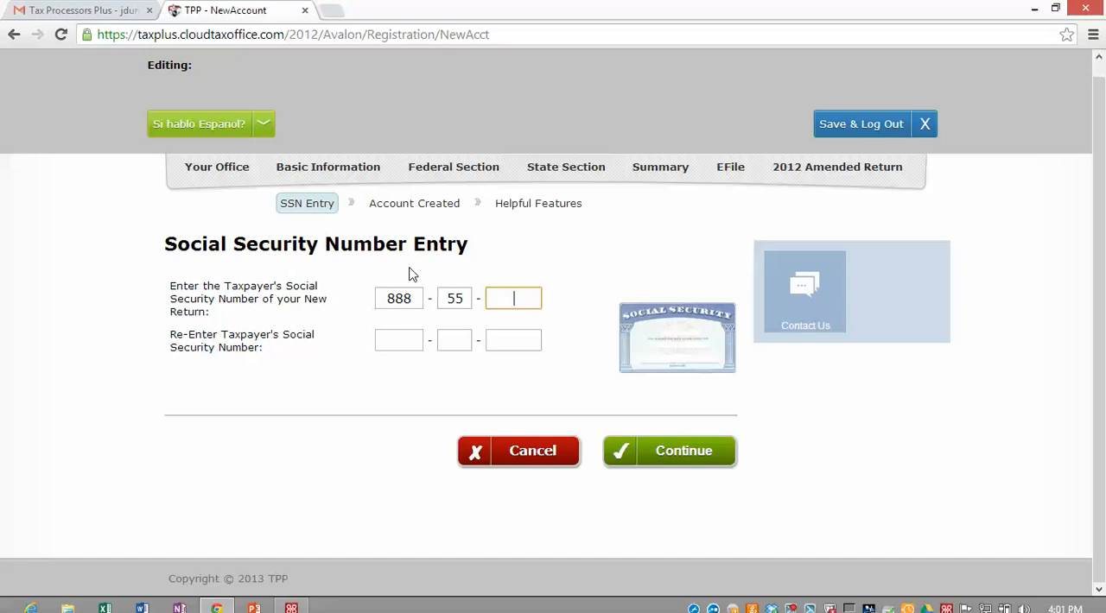
{"action": "type", "text": "5555"}
{"action": "key", "text": "Tab"}
{"action": "type", "text": "888"}
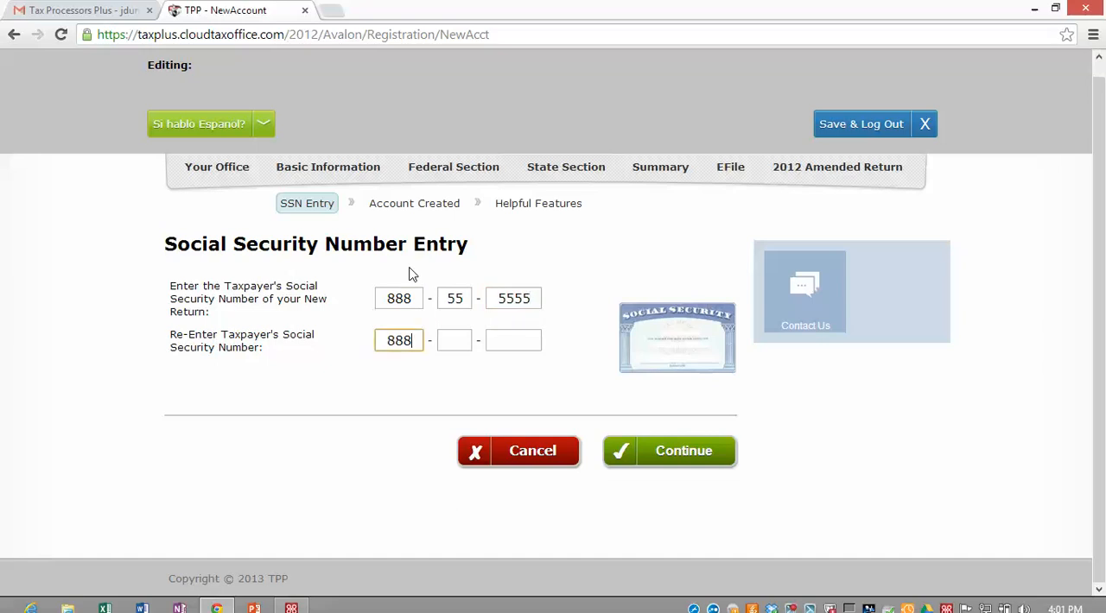
{"action": "type", "text": "555555"}
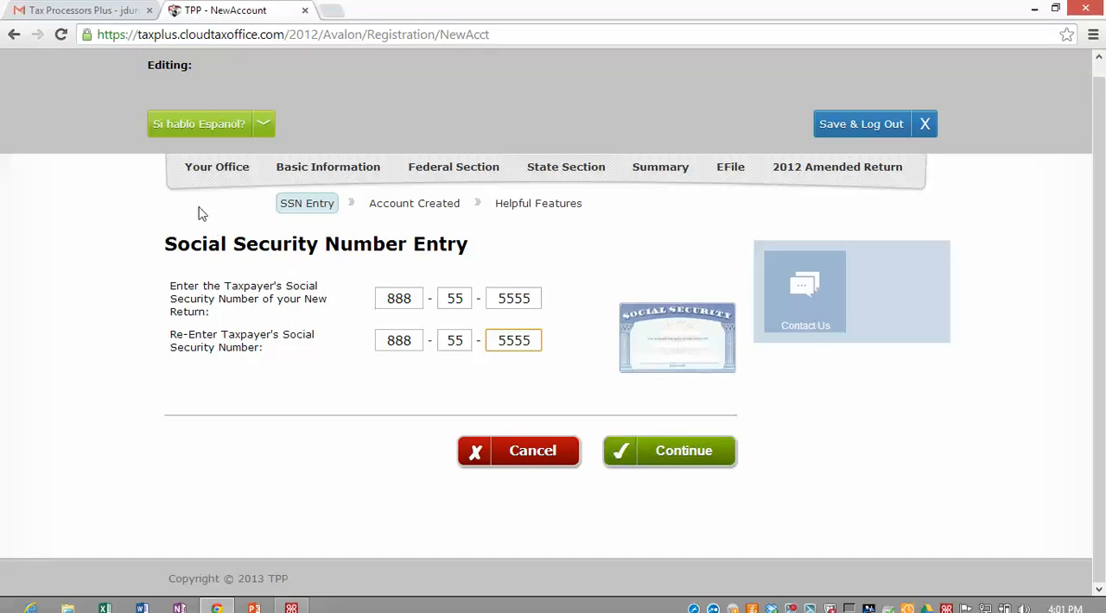
Step: Switch the interface language to Español, dismiss the translation offer, and return to English
{"action": "left_click", "coordinate": [264, 125]}
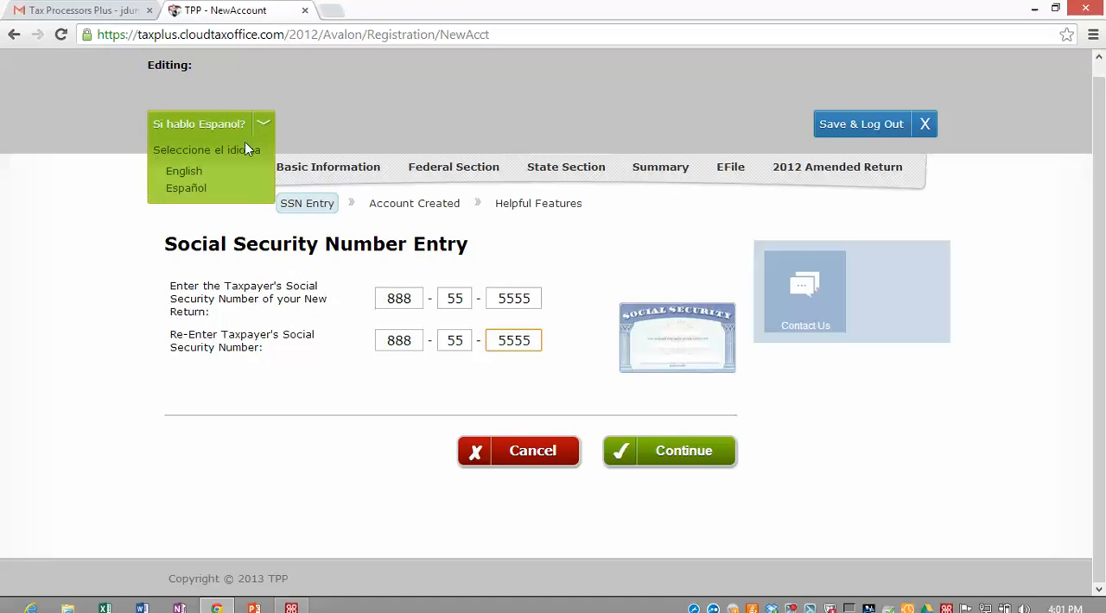
{"action": "left_click", "coordinate": [270, 127]}
{"action": "left_click", "coordinate": [186, 189]}
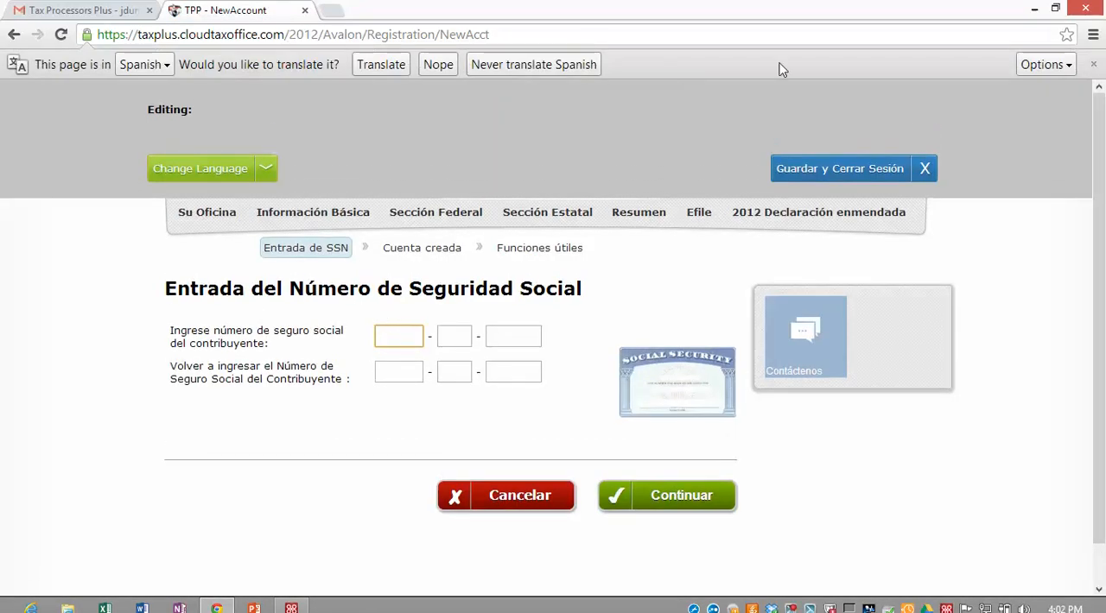
{"action": "left_click", "coordinate": [1093, 69]}
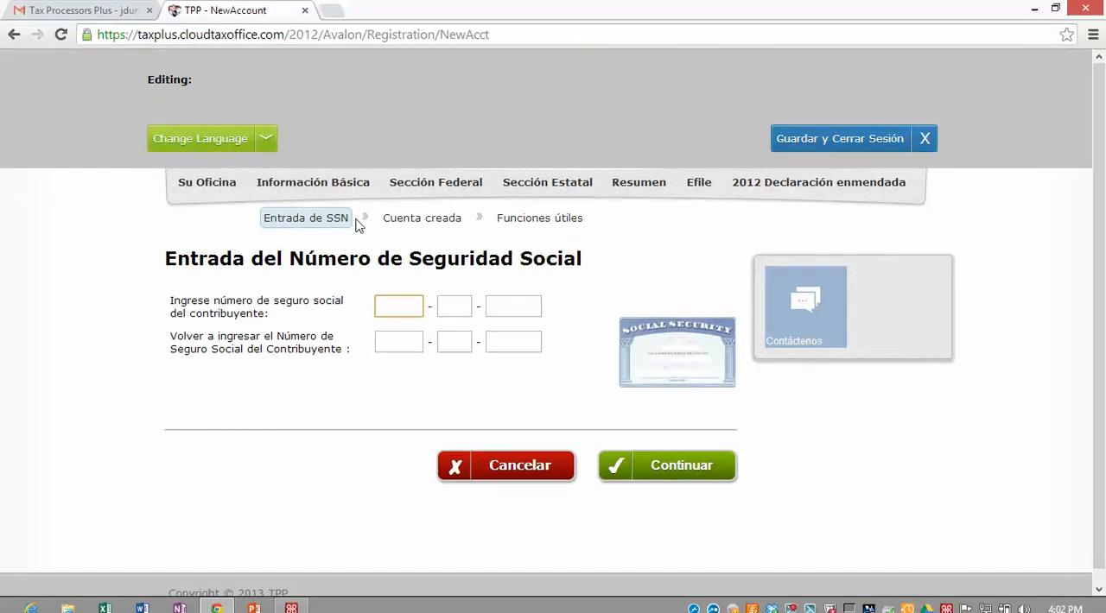
{"action": "left_click", "coordinate": [255, 140]}
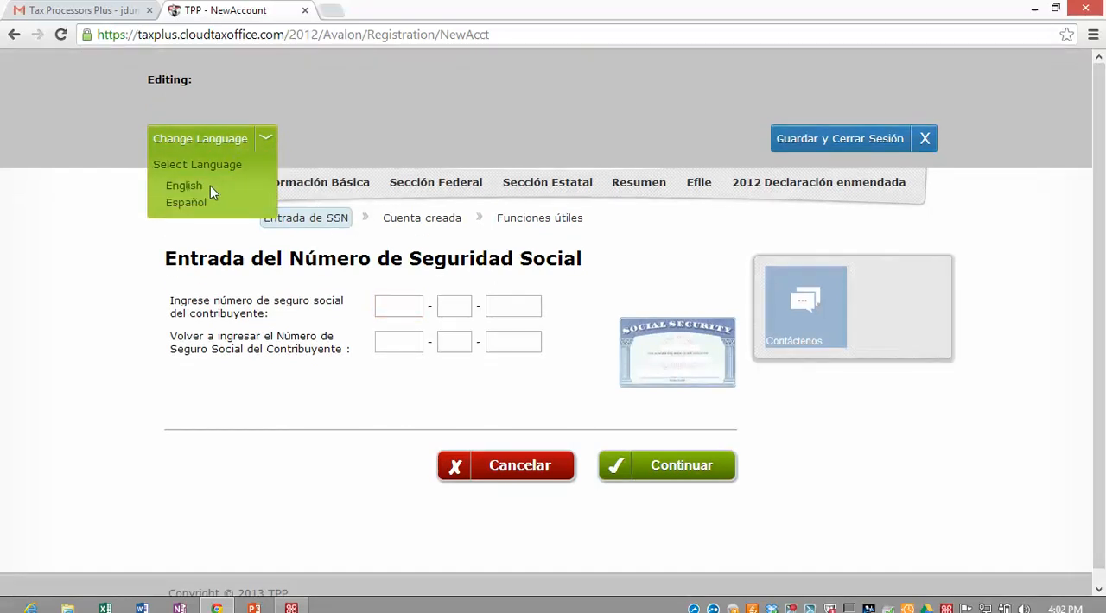
{"action": "left_click", "coordinate": [207, 195]}
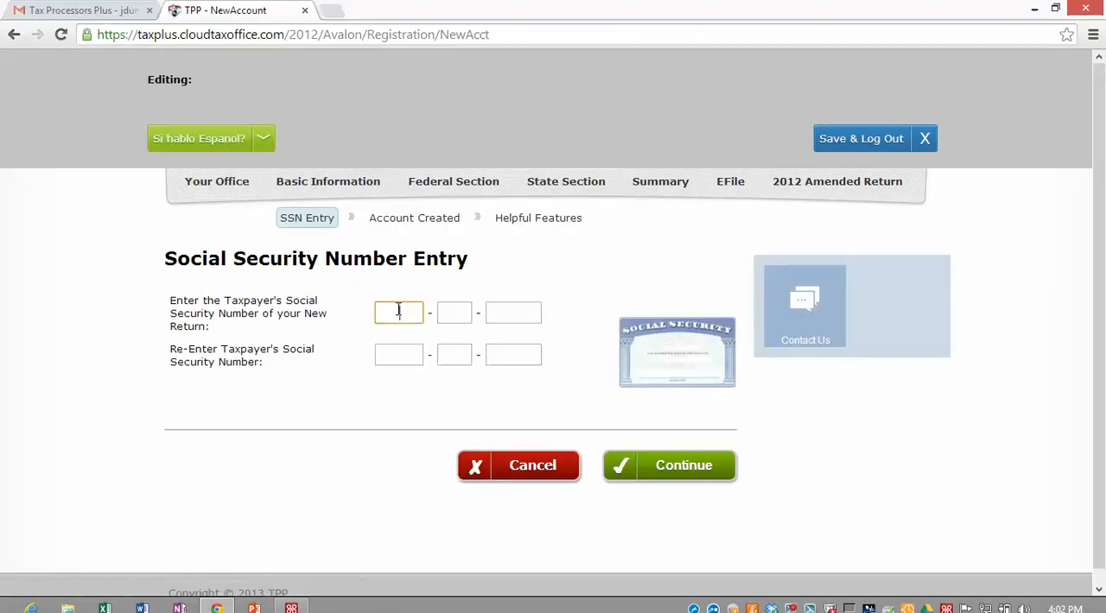
Step: Enter the taxpayer's Social Security number in both the entry and re-entry fields and submit it
{"action": "type", "text": "88855555"}
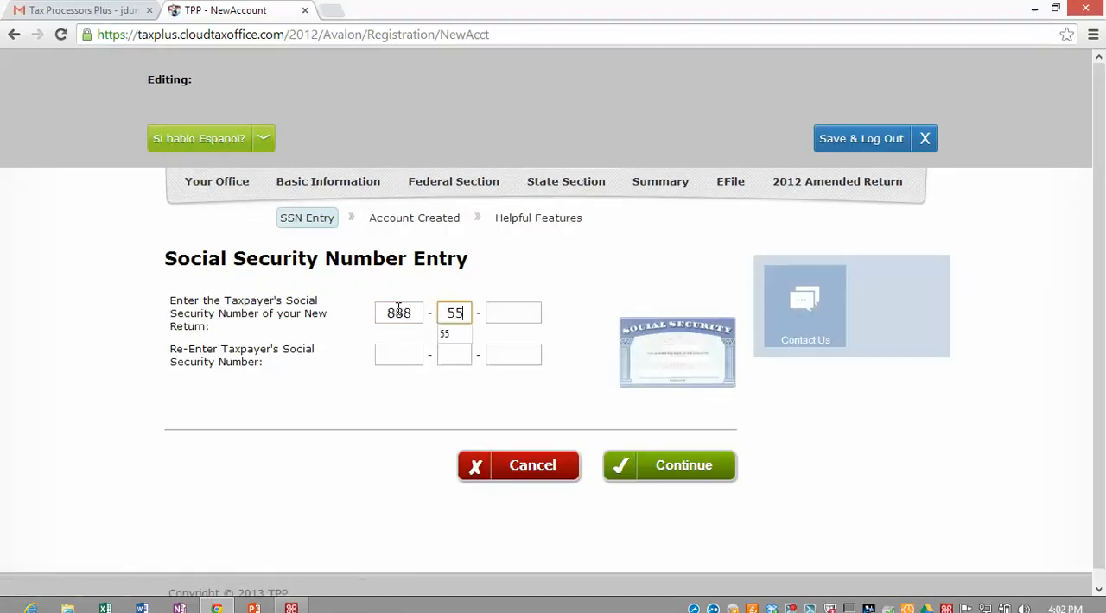
{"action": "type", "text": "5"}
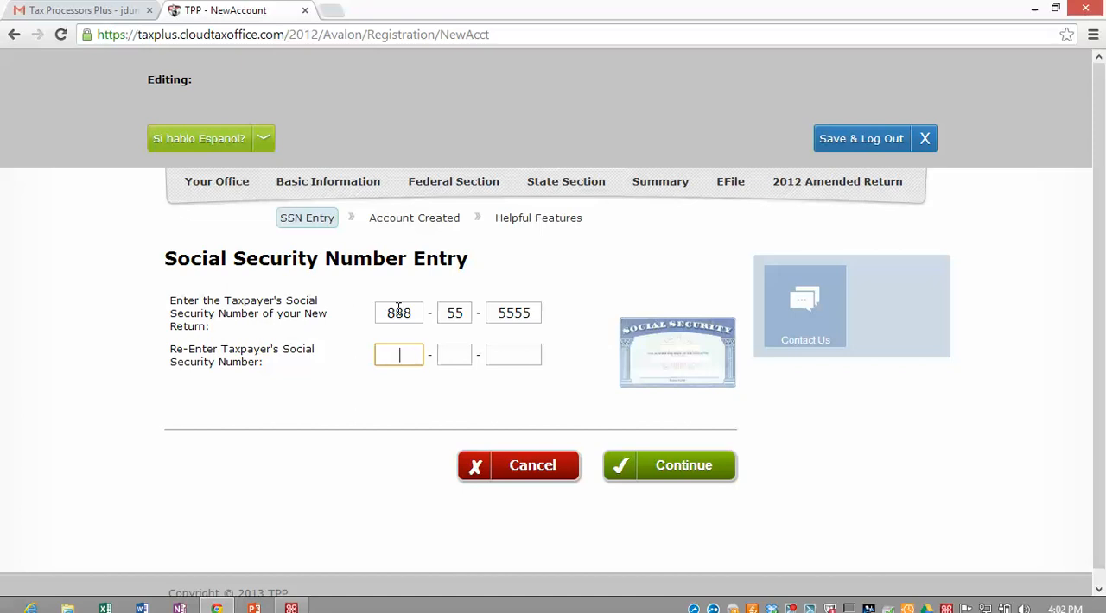
{"action": "type", "text": "8885"}
{"action": "type", "text": "5555"}
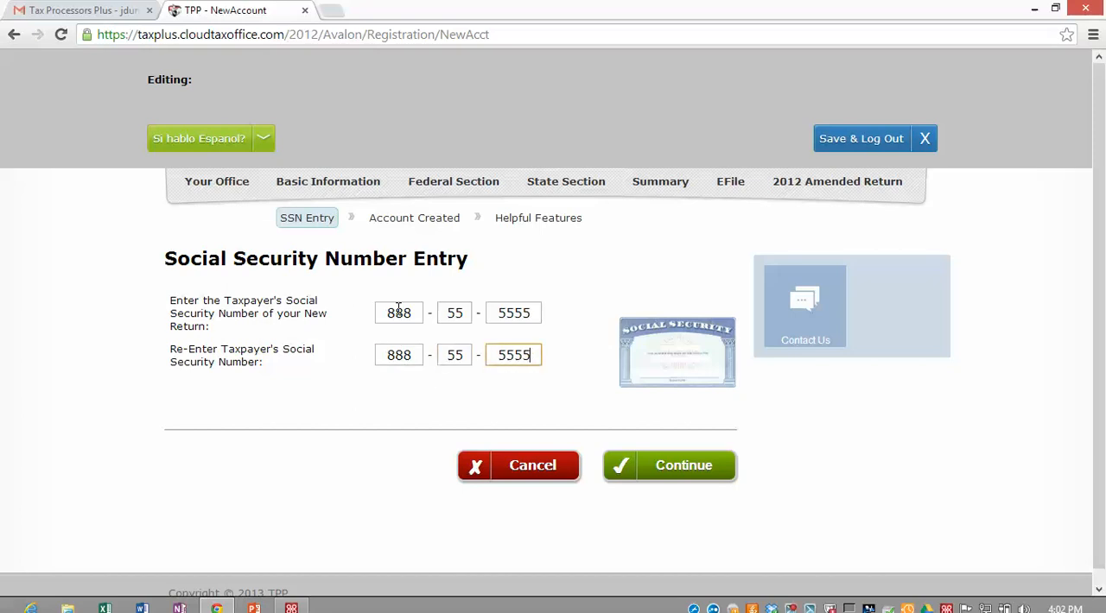
{"action": "left_click", "coordinate": [331, 344]}
{"action": "left_click", "coordinate": [669, 467]}
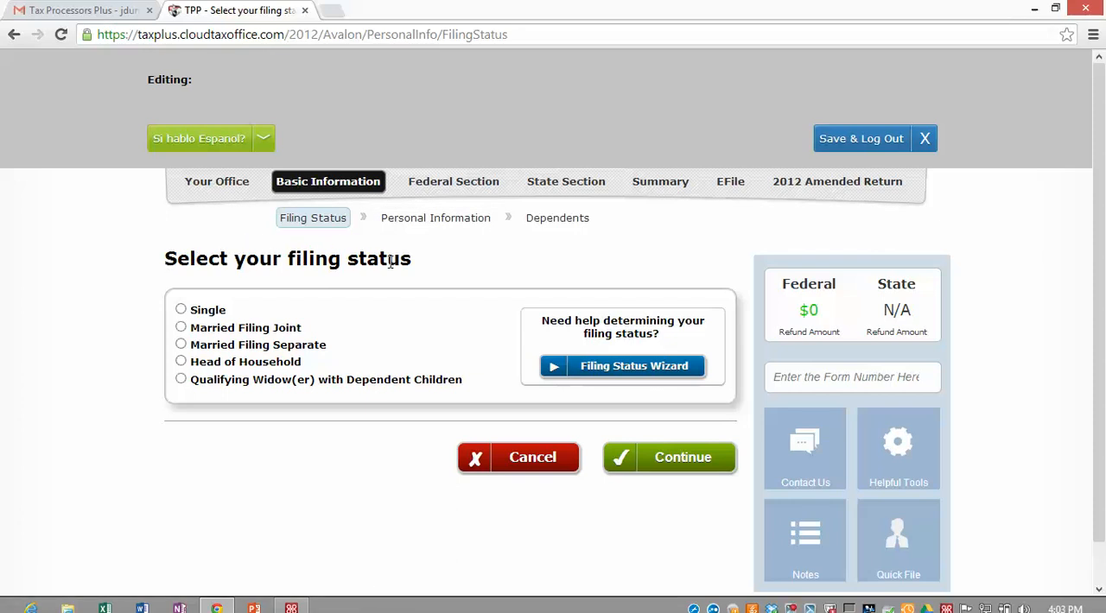
Step: Set the filing status to Head of Household and continue to the personal information page
{"action": "scroll", "coordinate": [328, 291], "scroll_direction": "down", "scroll_amount": 1}
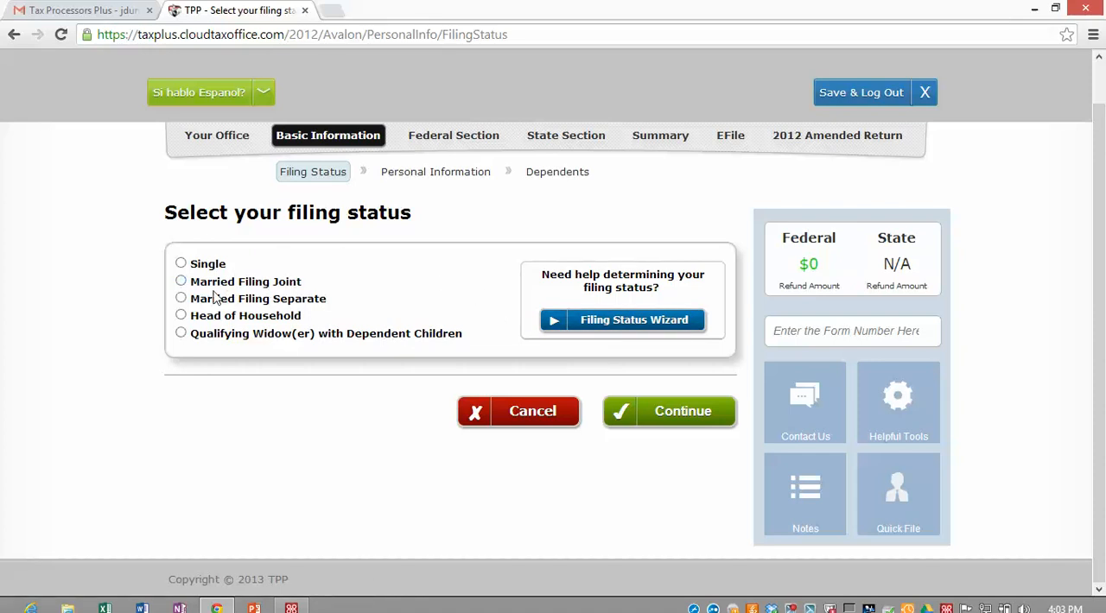
{"action": "left_click", "coordinate": [181, 316]}
{"action": "left_click", "coordinate": [682, 413]}
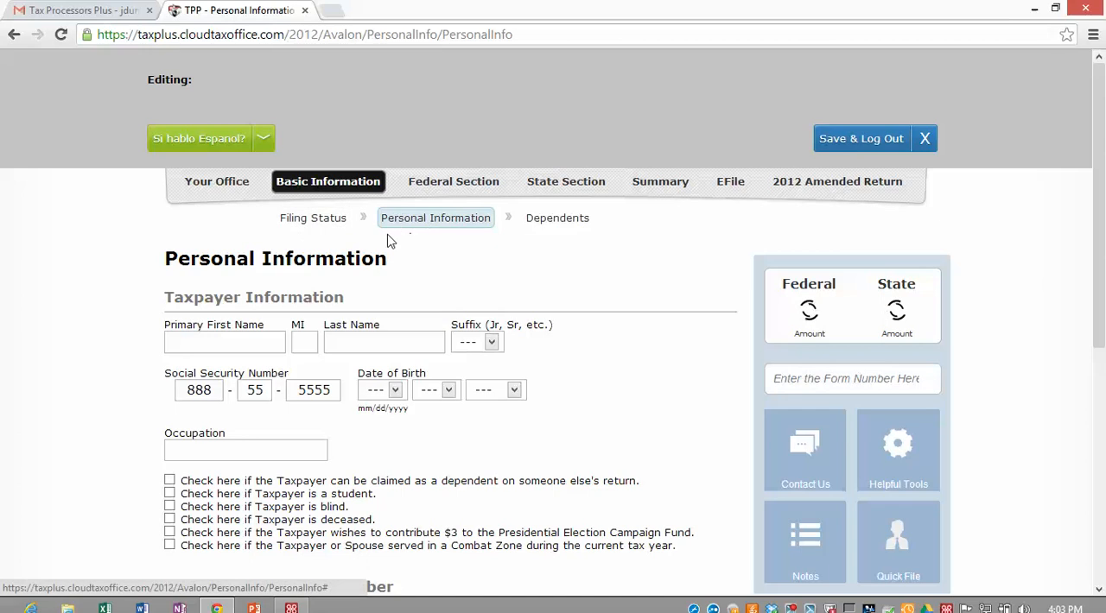
Step: Enter the taxpayer's first and last name, leaving the middle initial and suffix blank
{"action": "scroll", "coordinate": [225, 259], "scroll_direction": "down", "scroll_amount": 1}
{"action": "left_click", "coordinate": [216, 262]}
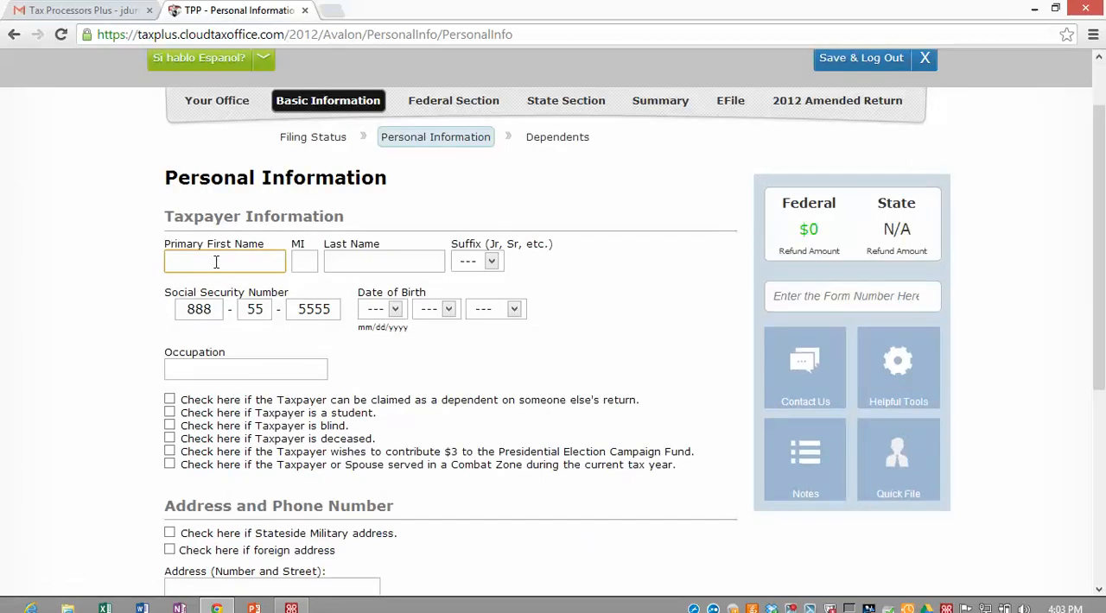
{"action": "type", "text": "jesse"}
{"action": "key", "text": "Tab"}
{"action": "key", "text": "Tab"}
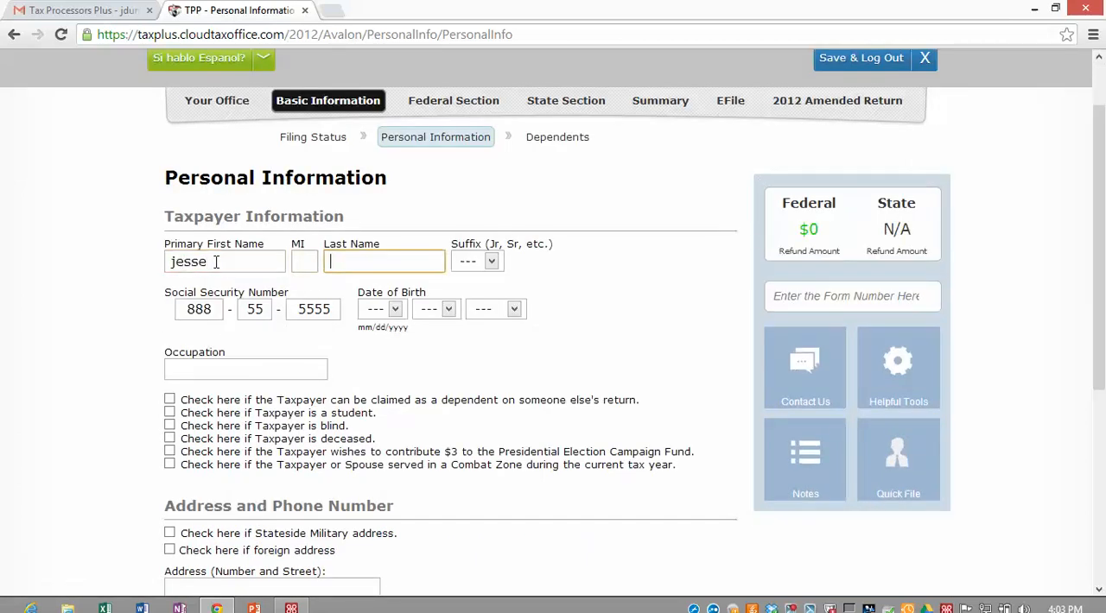
{"action": "type", "text": "james"}
{"action": "key", "text": "Tab"}
{"action": "key", "text": "Tab"}
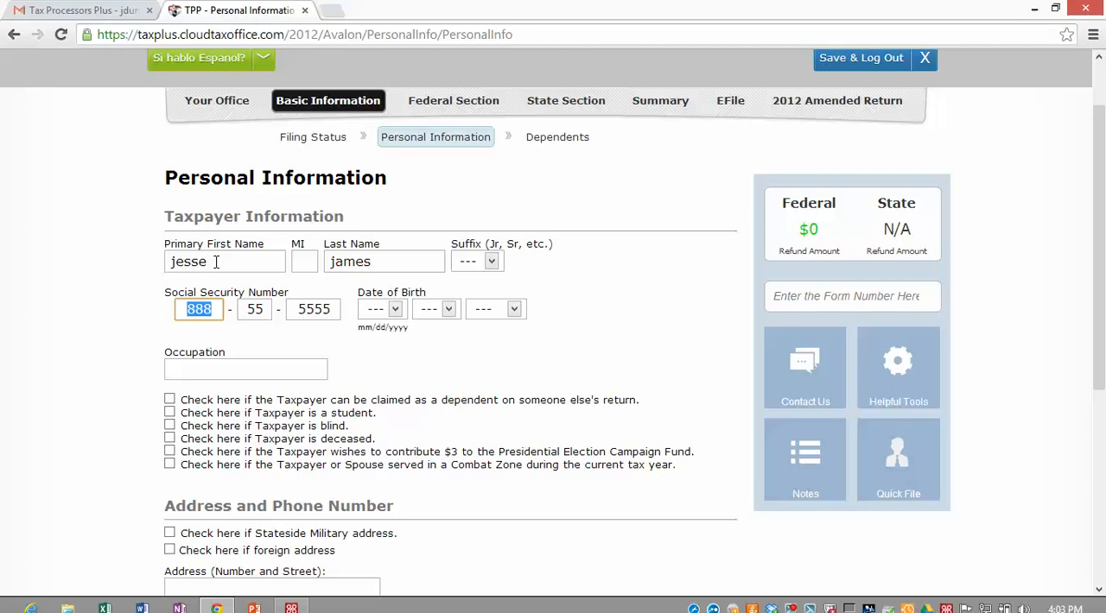
Step: Fill in the taxpayer's date of birth and enter sales as the occupation
{"action": "key", "text": "Tab"}
{"action": "key", "text": "Tab"}
{"action": "key", "text": "Tab"}
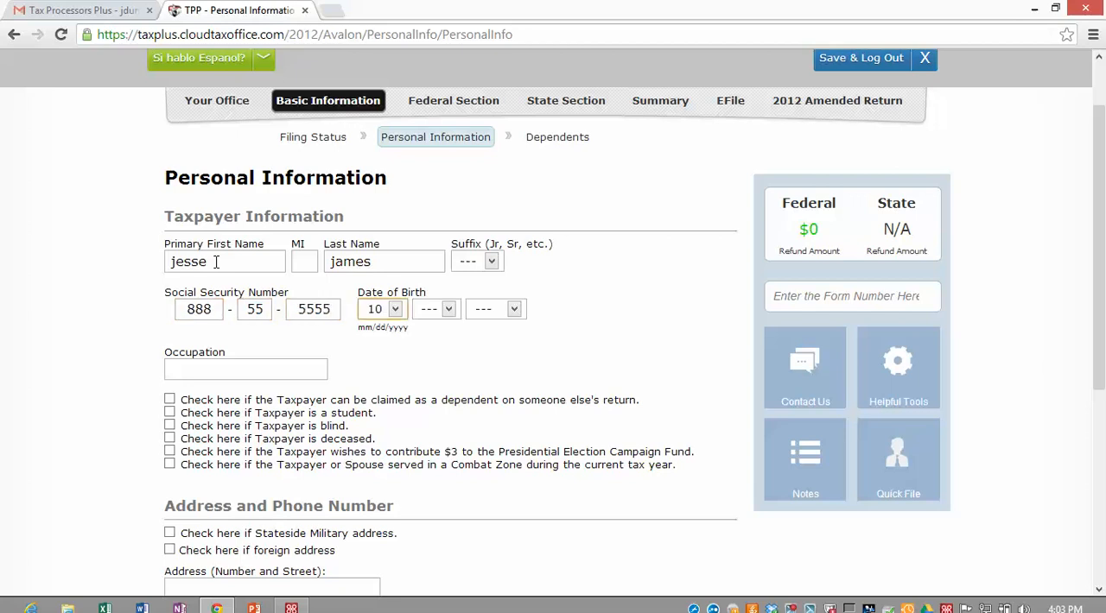
{"action": "key", "text": "Tab"}
{"action": "key", "text": "Tab"}
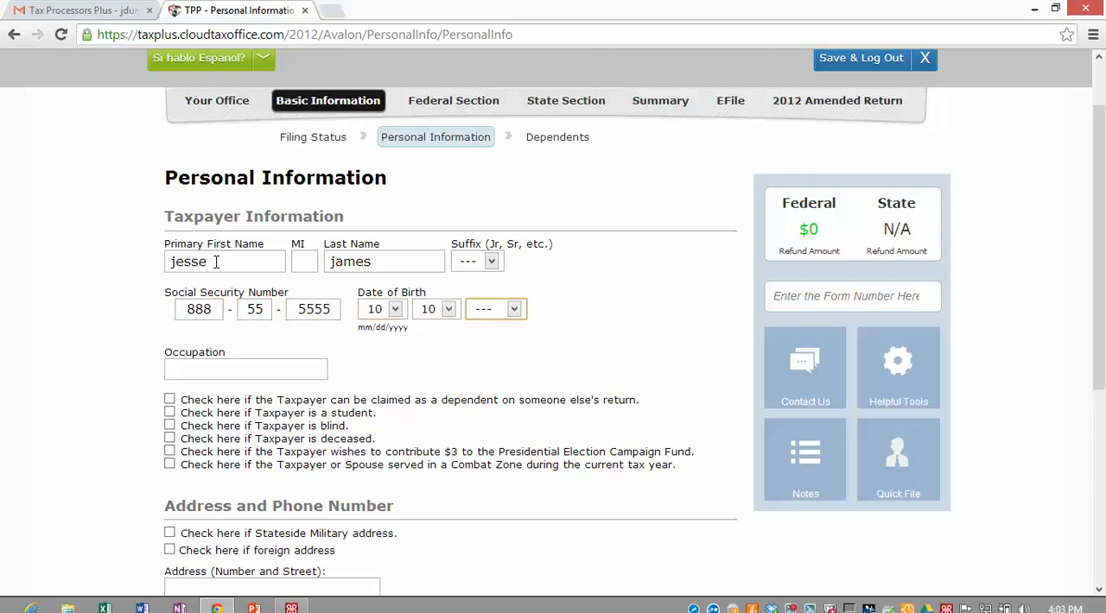
{"action": "type", "text": "1999"}
{"action": "key", "text": "Tab"}
{"action": "type", "text": "sales"}
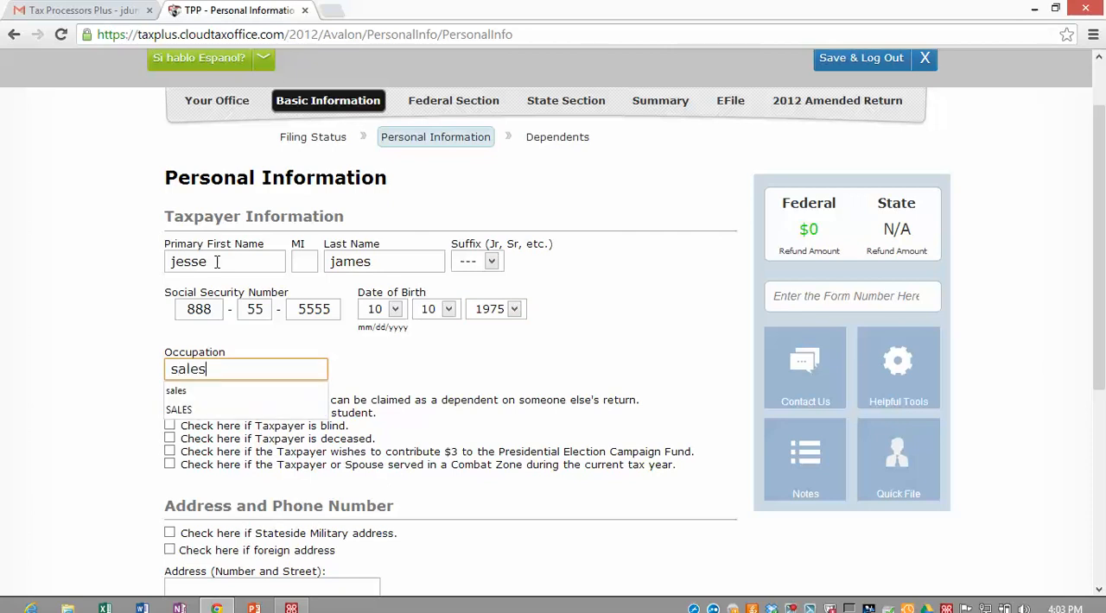
{"action": "left_click", "coordinate": [113, 379]}
Step: Enter the taxpayer's street address and zip code so the city and state fill in
{"action": "scroll", "coordinate": [121, 397], "scroll_direction": "down", "scroll_amount": 2}
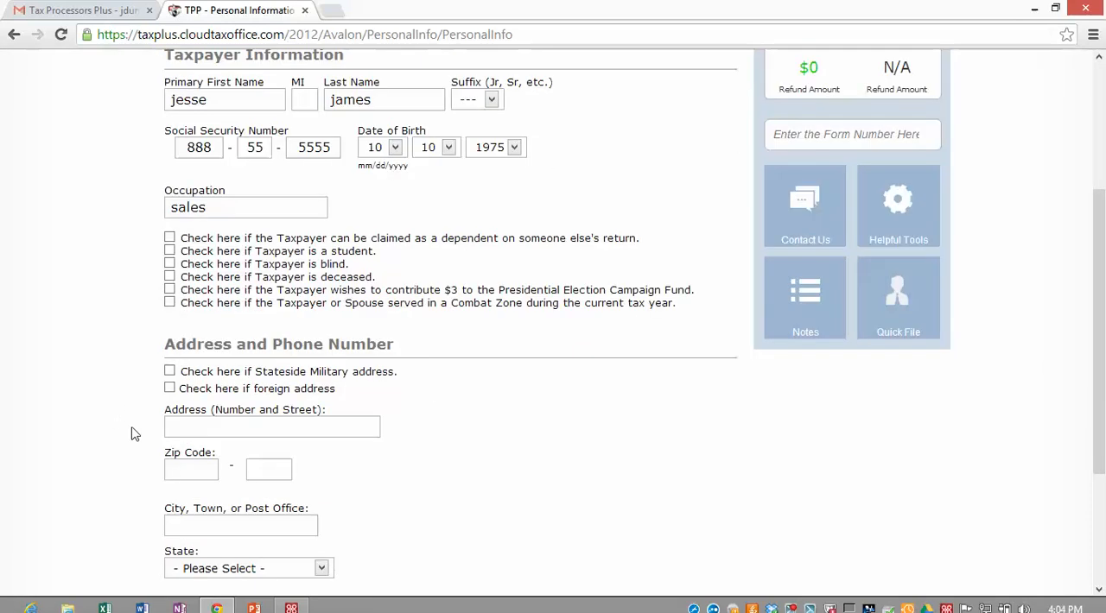
{"action": "left_click", "coordinate": [190, 431]}
{"action": "type", "text": "333 west s"}
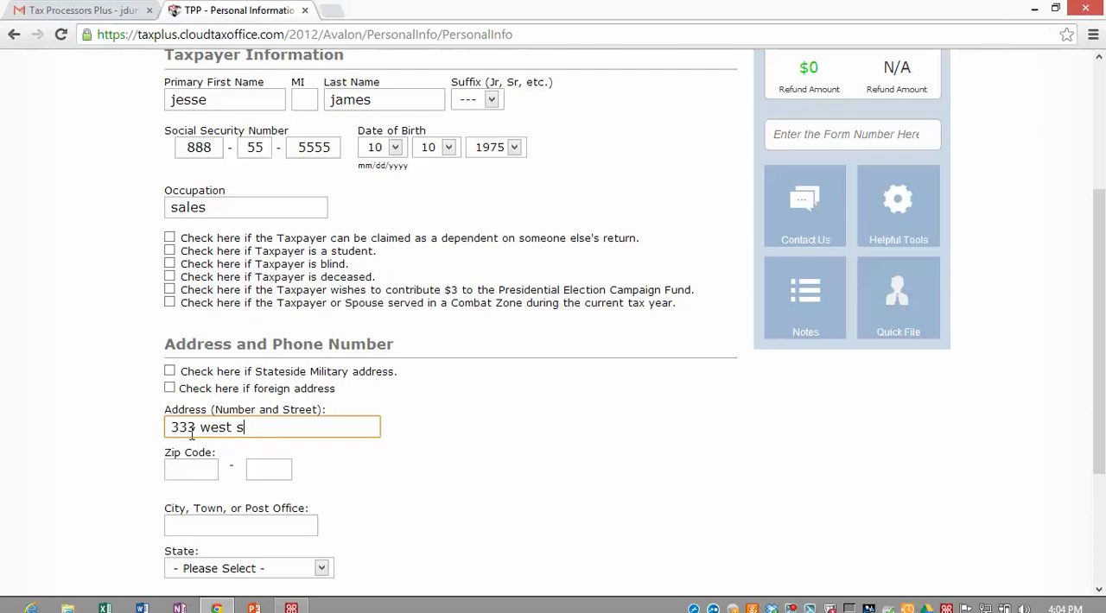
{"action": "type", "text": "t"}
{"action": "key", "text": "Tab"}
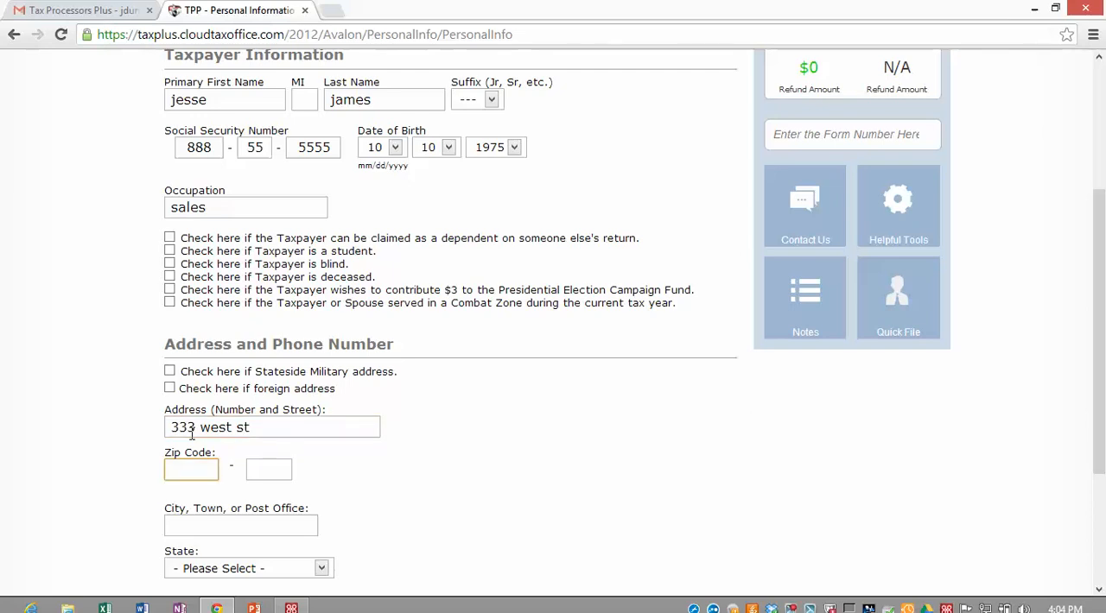
{"action": "type", "text": "372"}
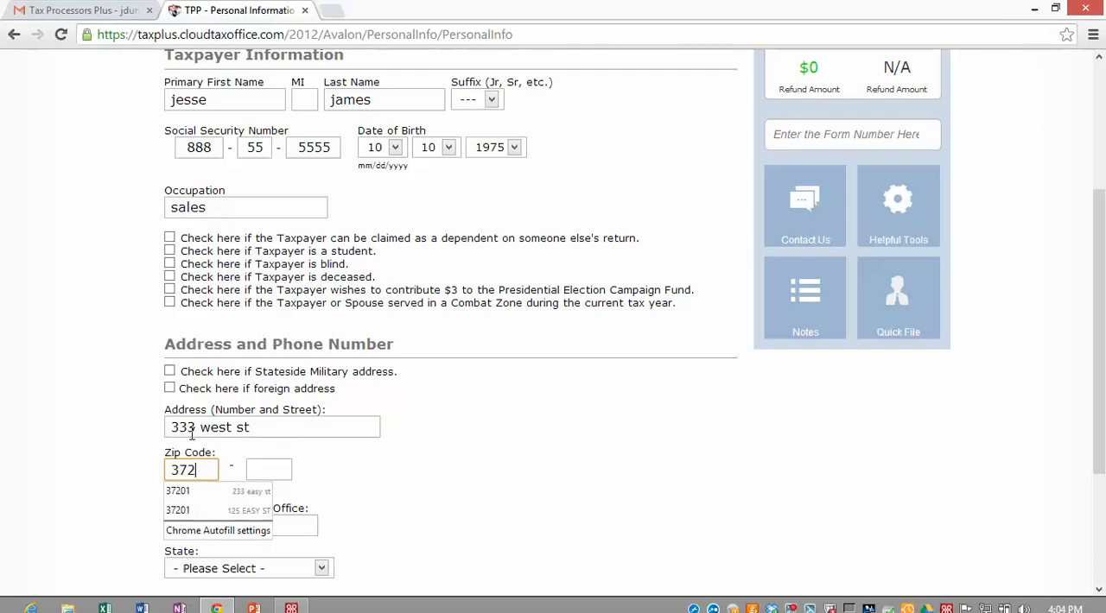
{"action": "type", "text": "01"}
{"action": "key", "text": "Tab"}
{"action": "scroll", "coordinate": [135, 546], "scroll_direction": "down", "scroll_amount": 2}
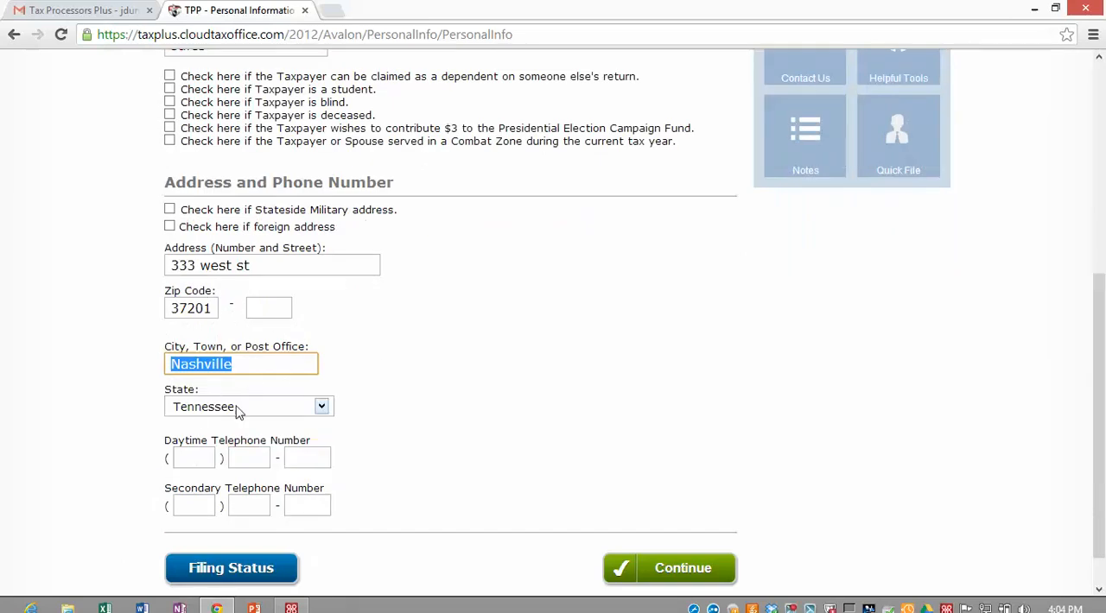
{"action": "scroll", "coordinate": [230, 342], "scroll_direction": "up", "scroll_amount": 2}
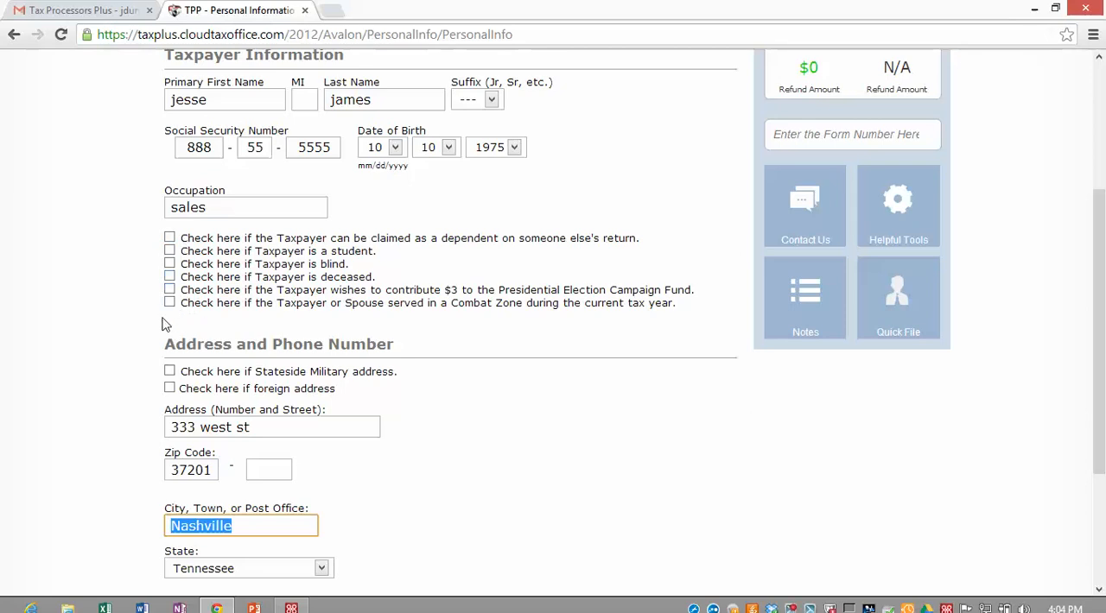
{"action": "scroll", "coordinate": [165, 324], "scroll_direction": "down", "scroll_amount": 1}
{"action": "left_click", "coordinate": [170, 291]}
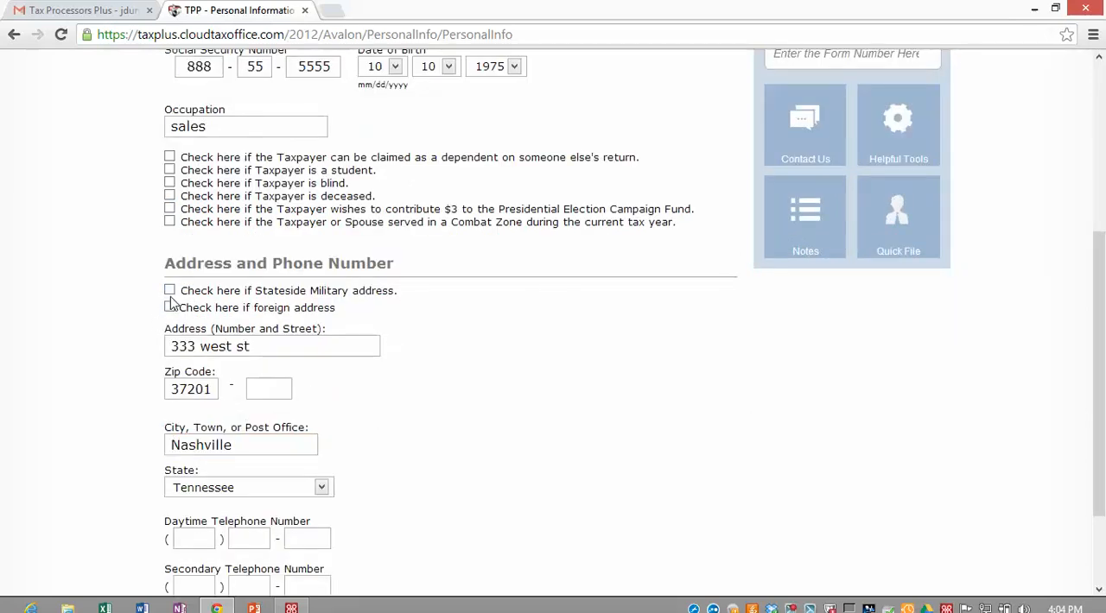
{"action": "left_click", "coordinate": [321, 489]}
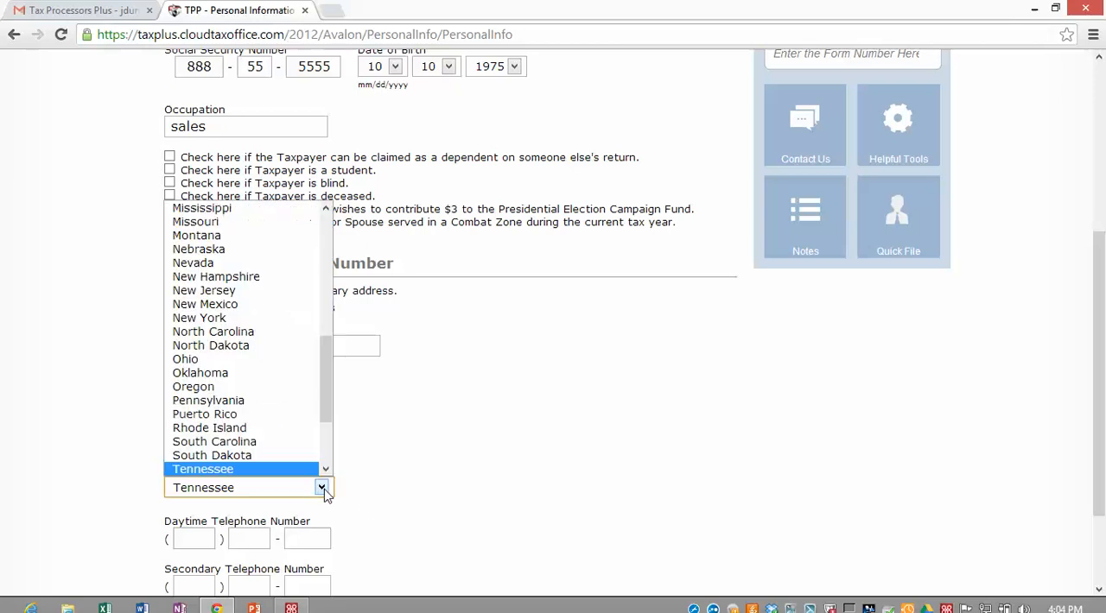
{"action": "left_click", "coordinate": [375, 436]}
Step: Fill in the taxpayer's daytime and secondary telephone numbers and continue to the dependents question
{"action": "scroll", "coordinate": [116, 462], "scroll_direction": "down", "scroll_amount": 3}
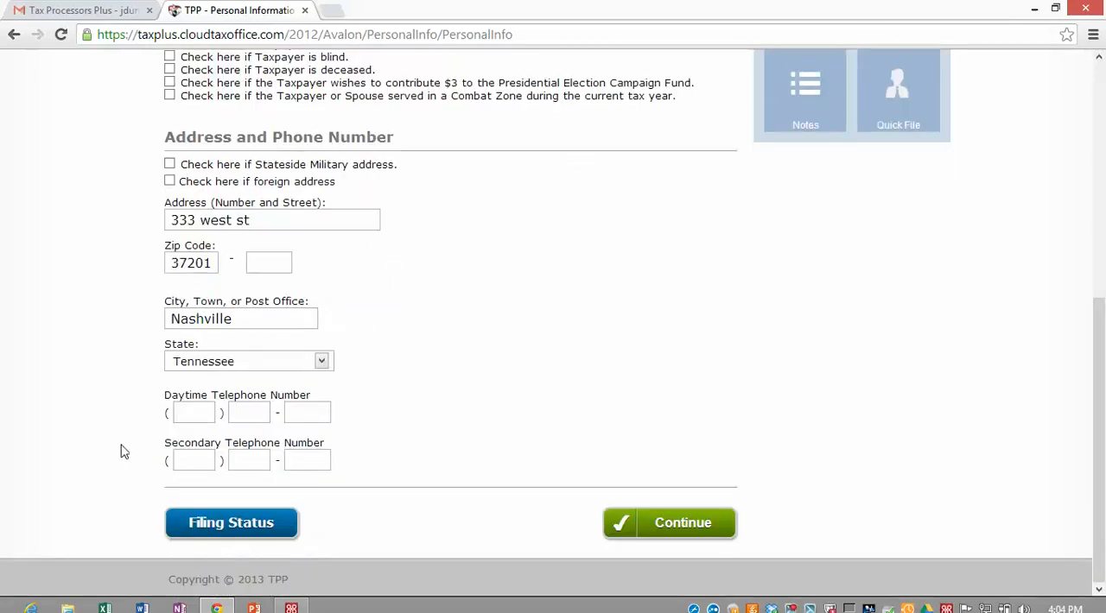
{"action": "left_click", "coordinate": [177, 411]}
{"action": "type", "text": "615 ) 777 - 7777"}
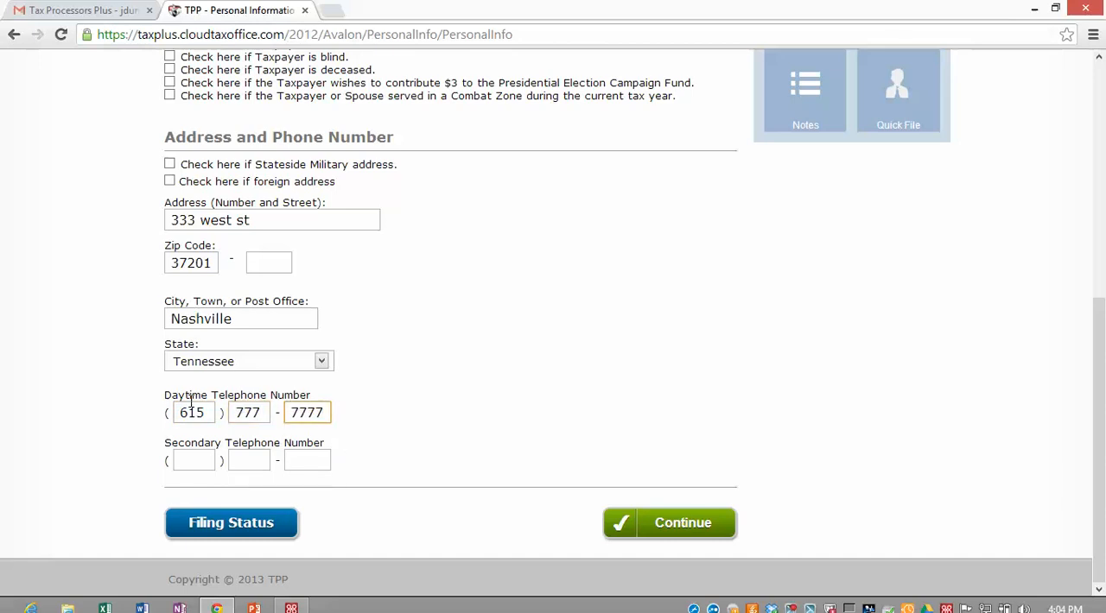
{"action": "key", "text": "Tab"}
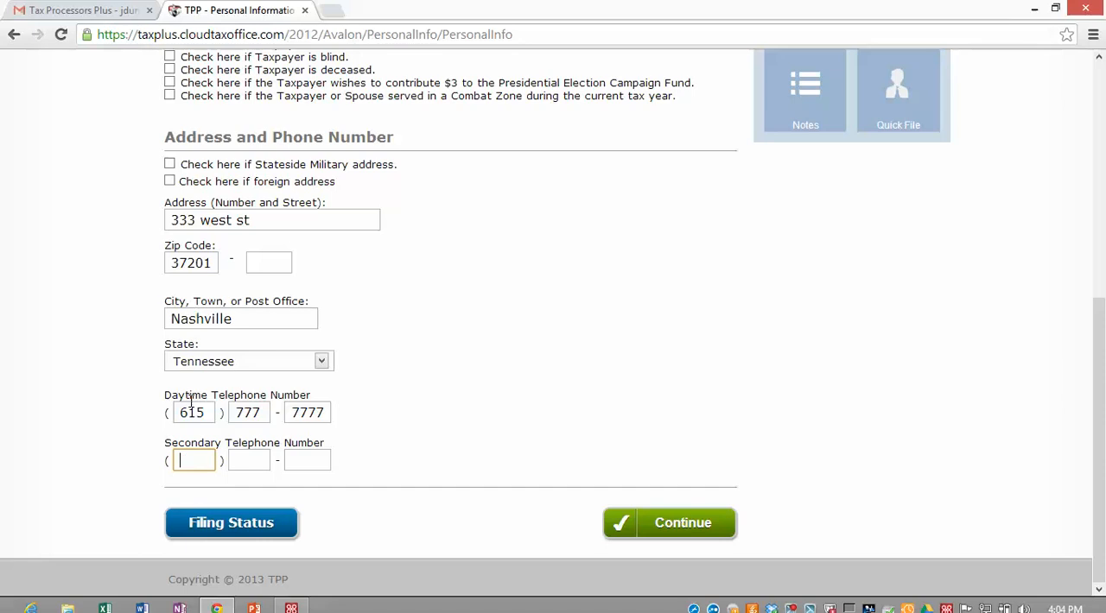
{"action": "type", "text": "615 ) 888 - 8888"}
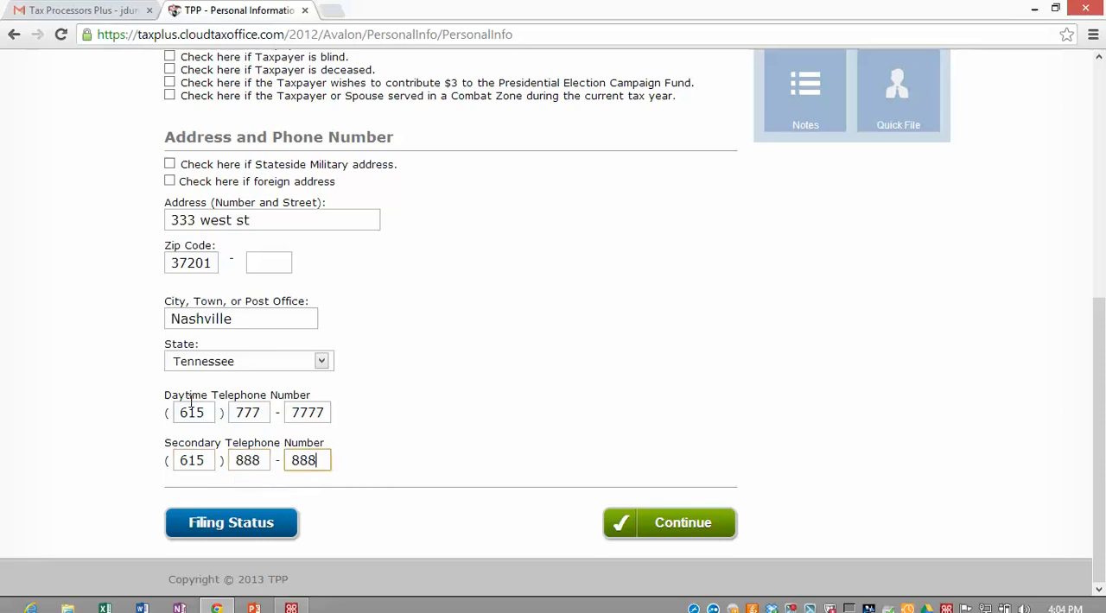
{"action": "left_click", "coordinate": [679, 533]}
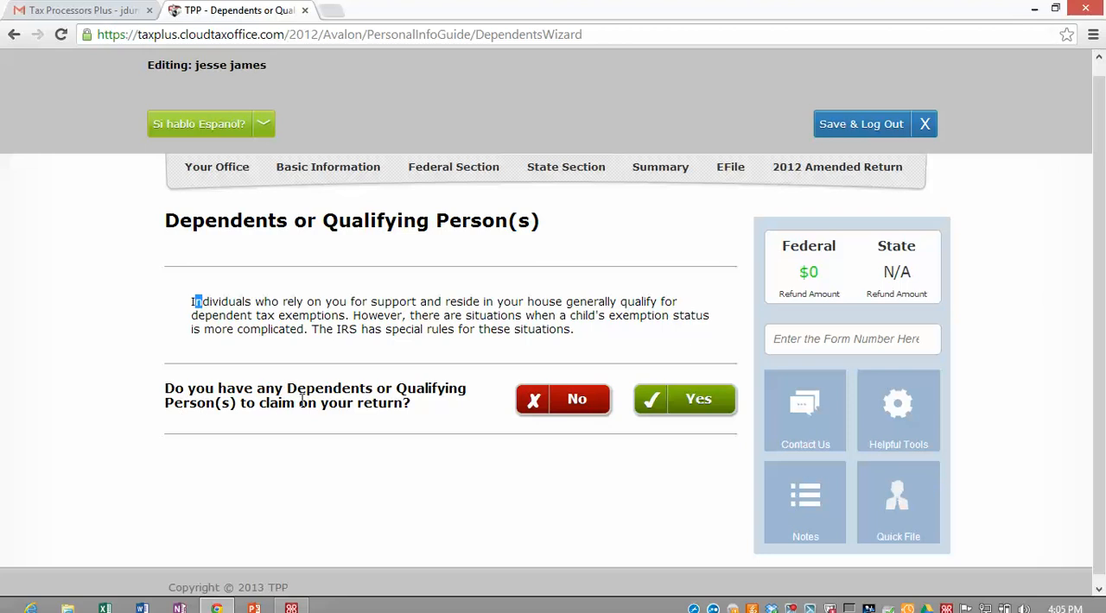
Step: Answer Yes to claiming dependents and enter the child's first name, leaving the middle name blank and keeping the prefilled last name
{"action": "left_click", "coordinate": [707, 413]}
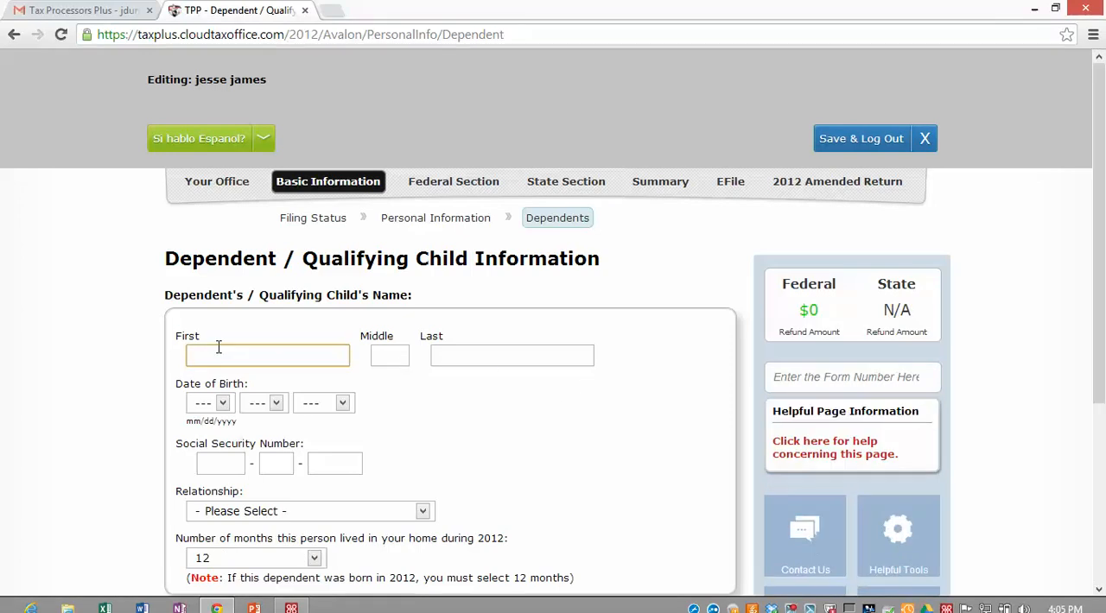
{"action": "type", "text": "HANNAH"}
{"action": "key", "text": "Tab"}
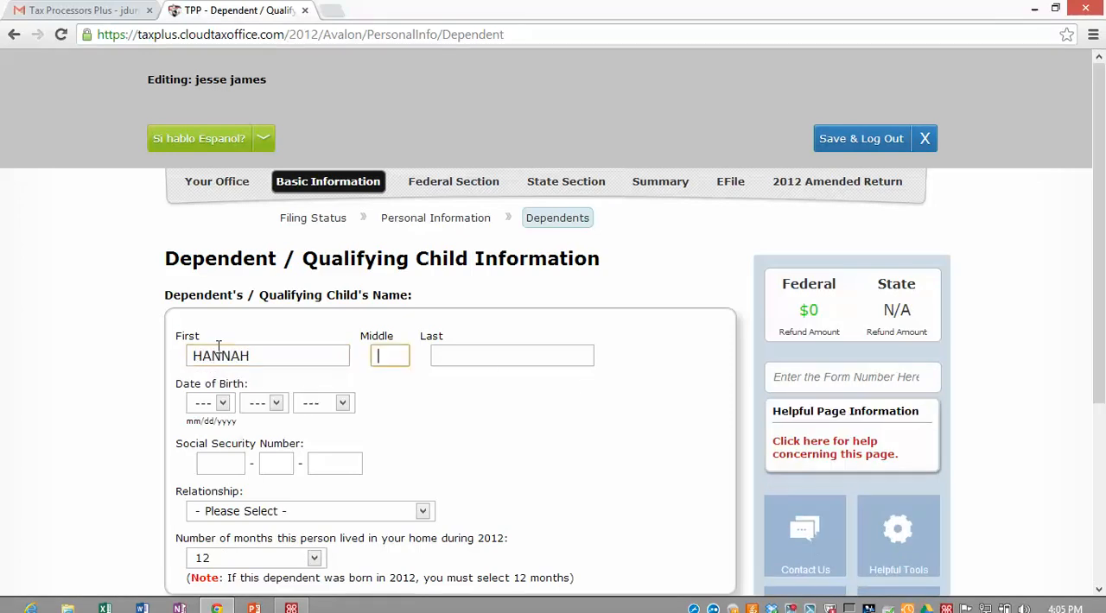
{"action": "key", "text": "Tab"}
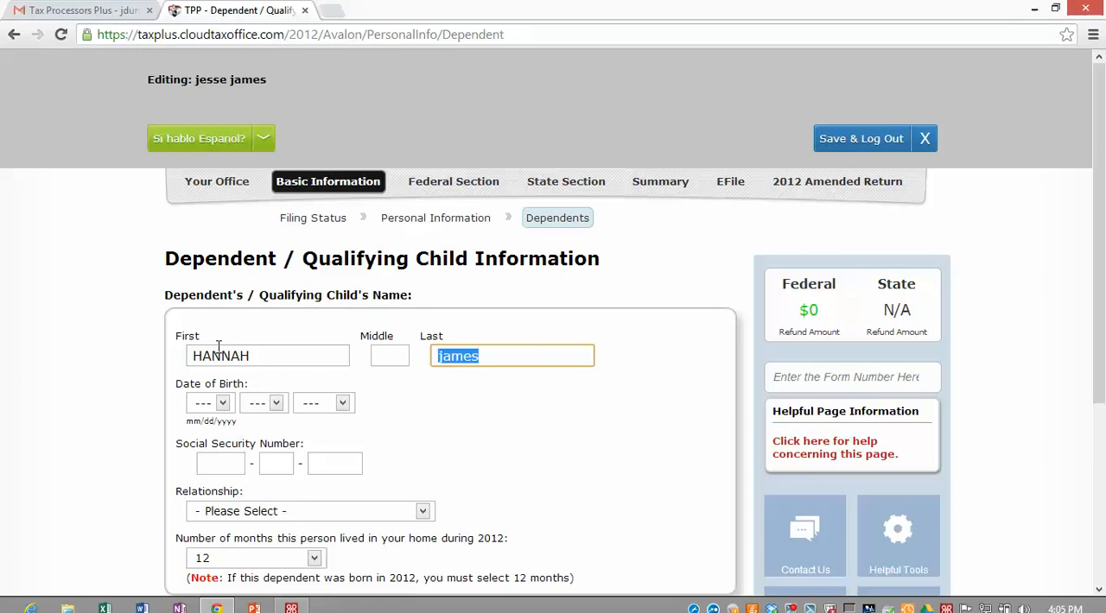
Step: Fill in the dependent's date of birth, staying on the dependent page and correcting the birth year
{"action": "key", "text": "Tab"}
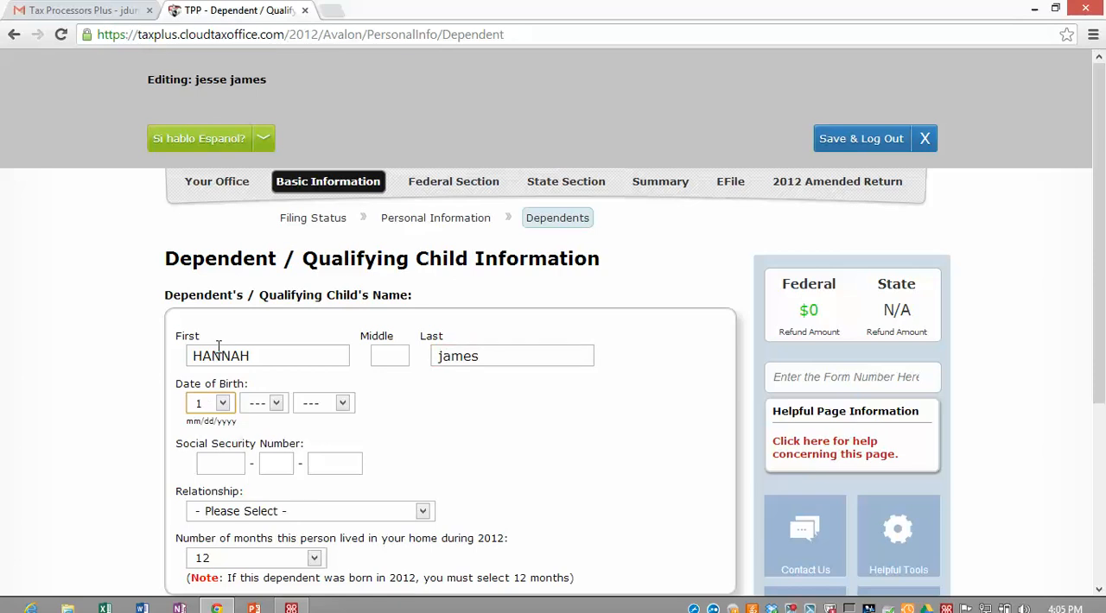
{"action": "key", "text": "Tab"}
{"action": "type", "text": "10"}
{"action": "key", "text": "Tab"}
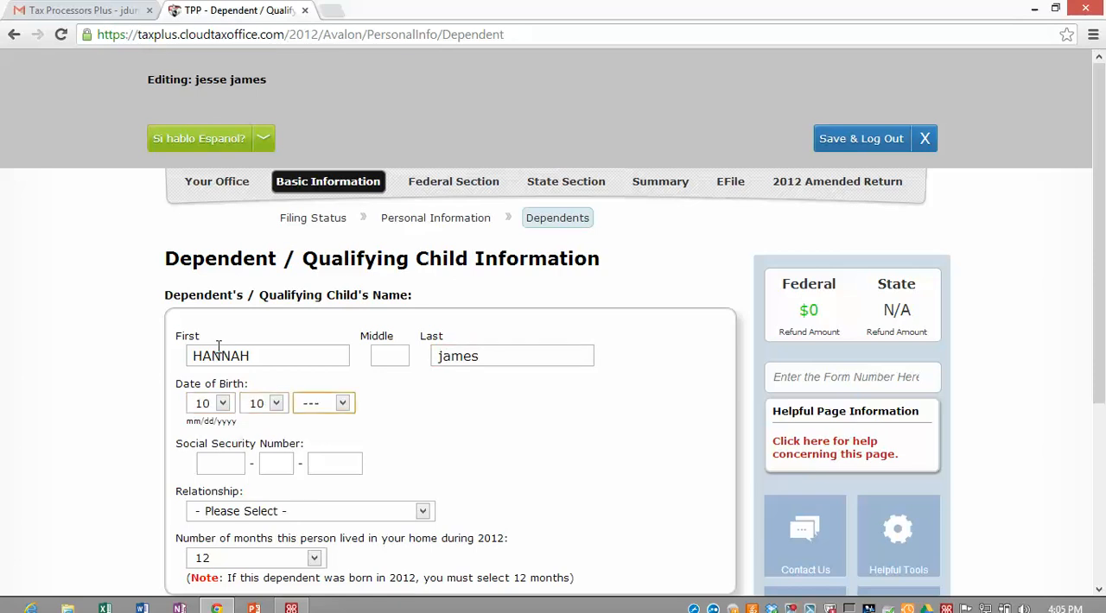
{"action": "type", "text": "1999"}
{"action": "key", "text": "BackSpace"}
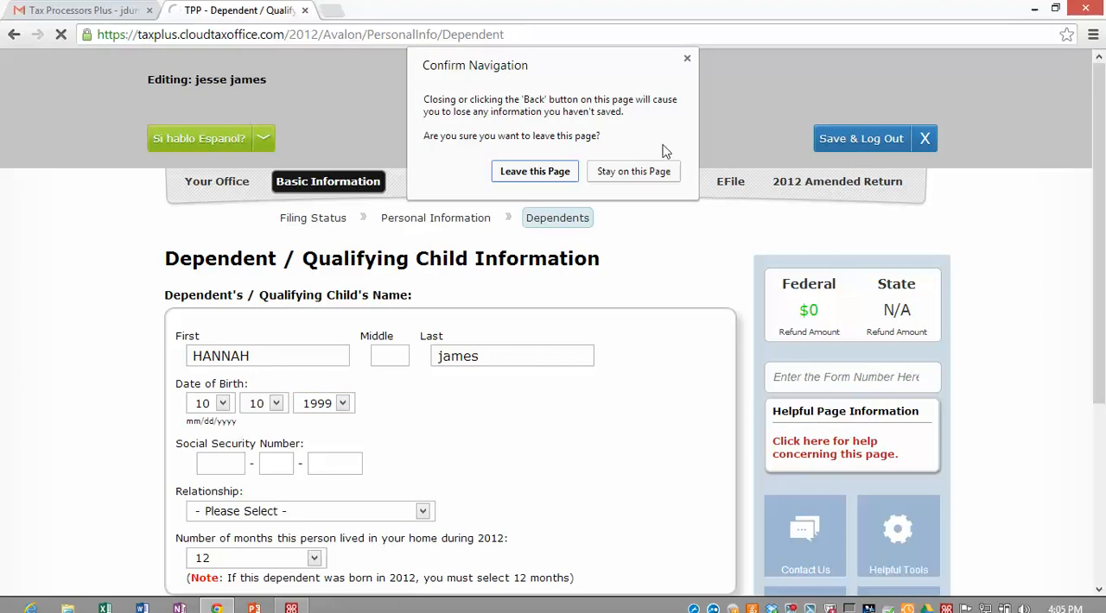
{"action": "left_click", "coordinate": [647, 171]}
{"action": "left_click", "coordinate": [344, 403]}
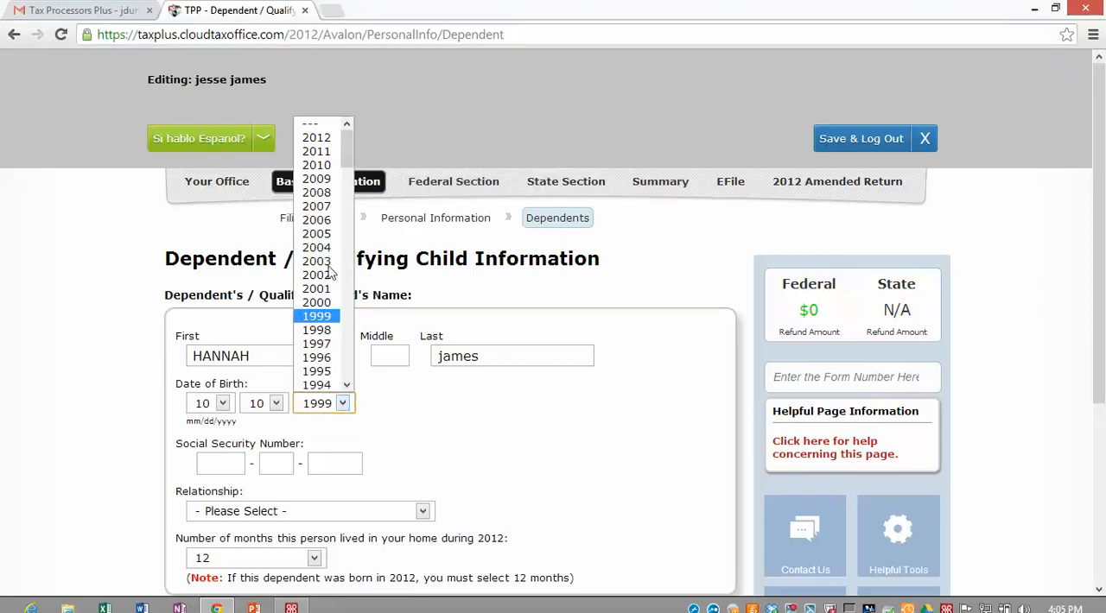
{"action": "left_click", "coordinate": [316, 164]}
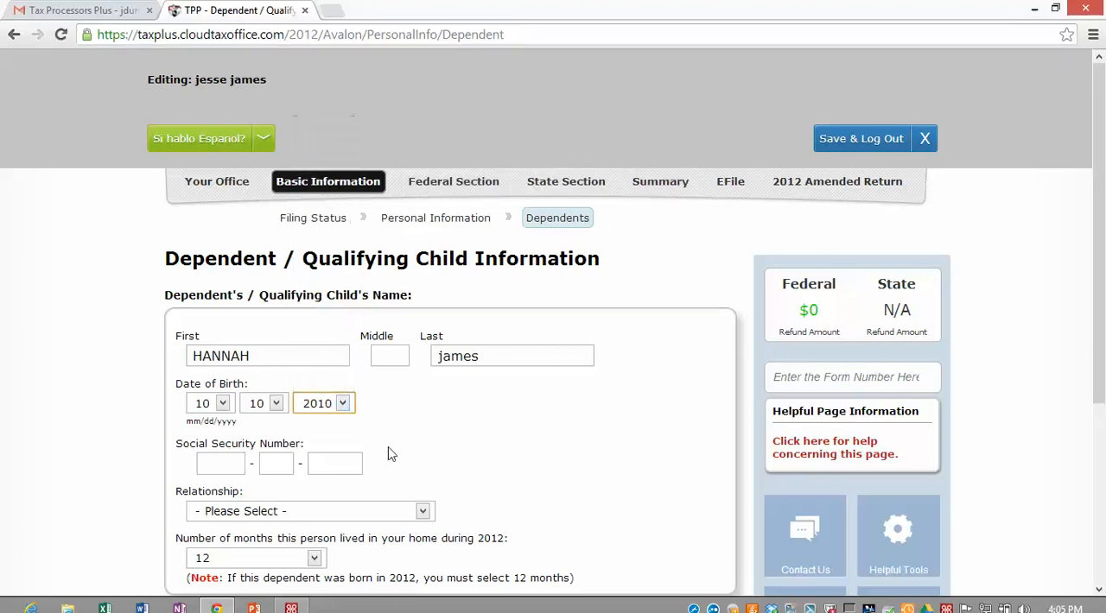
Step: Enter the dependent's Social Security number and set the relationship to Daughter
{"action": "left_click", "coordinate": [218, 461]}
{"action": "type", "text": "777777777"}
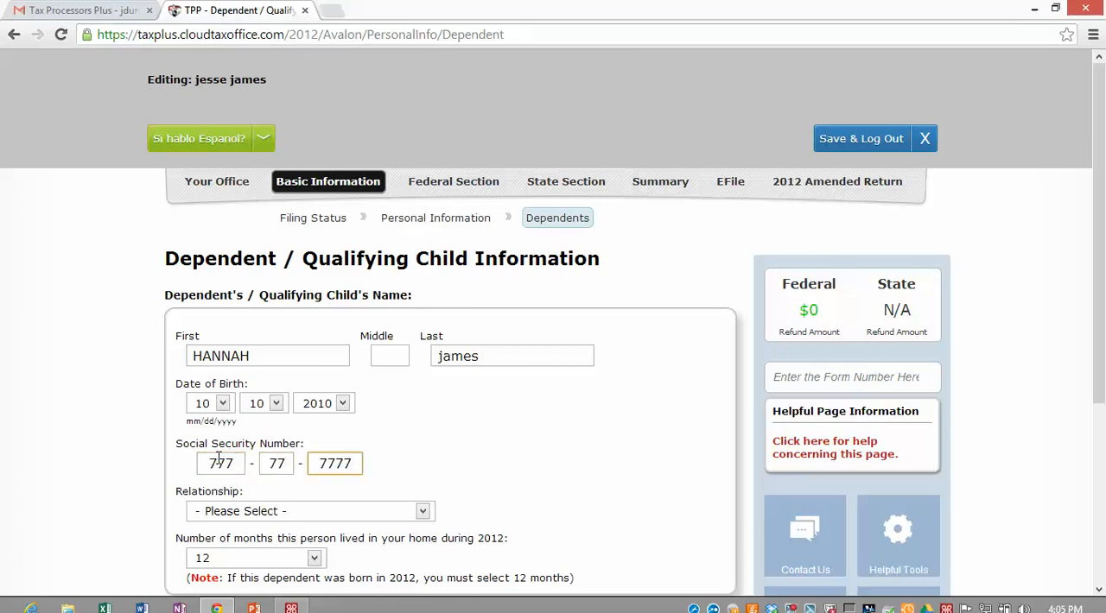
{"action": "key", "text": "Tab"}
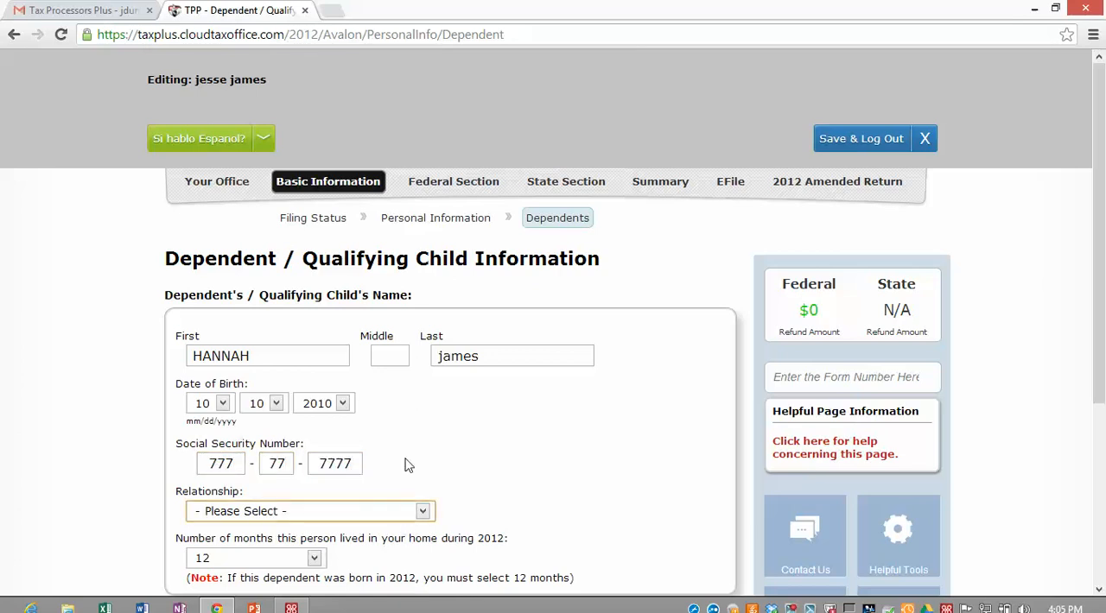
{"action": "key", "text": "d"}
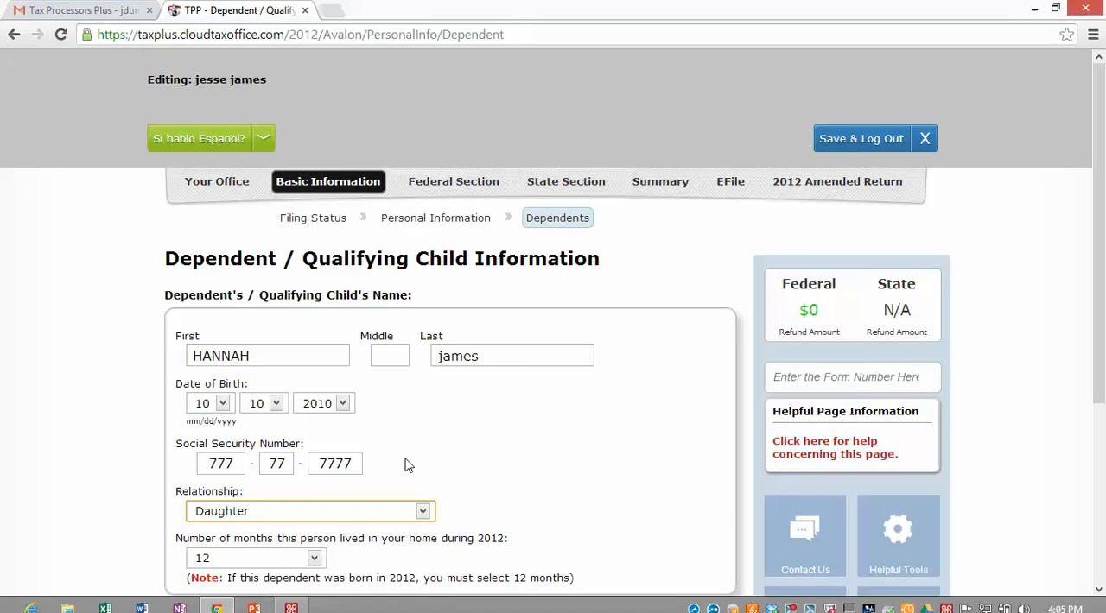
Step: Cycle through the other relationship options for the dependent and return to Daughter
{"action": "key", "text": "s"}
{"action": "key", "text": "g"}
{"action": "key", "text": "n"}
{"action": "key", "text": "n"}
{"action": "key", "text": "g"}
{"action": "key", "text": "p"}
{"action": "key", "text": "s"}
{"action": "key", "text": "d"}
Step: Try the full-time student and disabled options for the dependent, clearing each one again
{"action": "scroll", "coordinate": [197, 532], "scroll_direction": "down", "scroll_amount": 3}
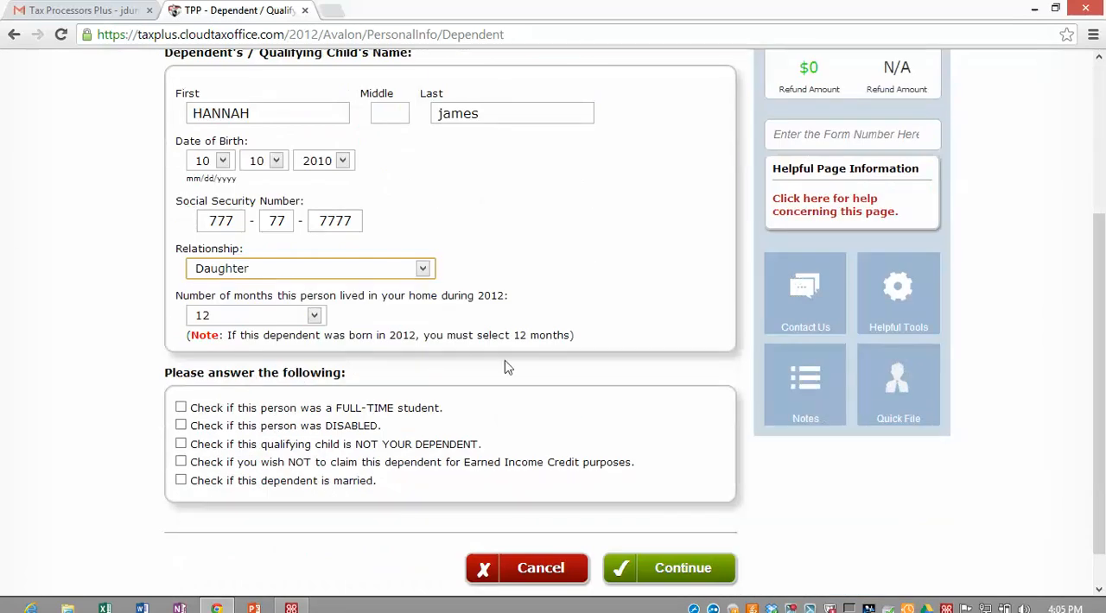
{"action": "left_click", "coordinate": [180, 408]}
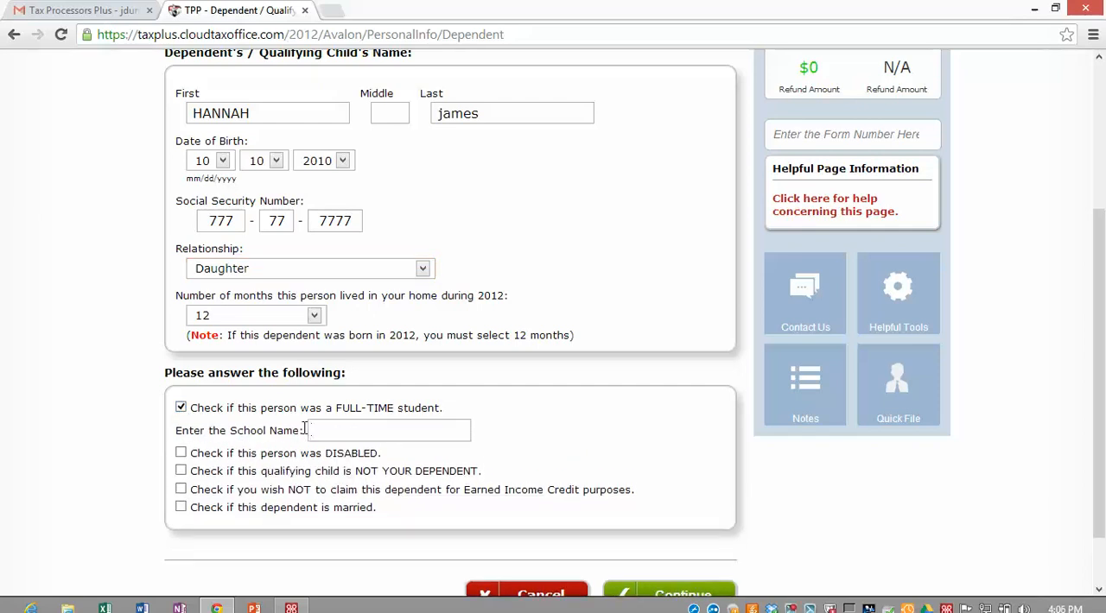
{"action": "left_click", "coordinate": [180, 407]}
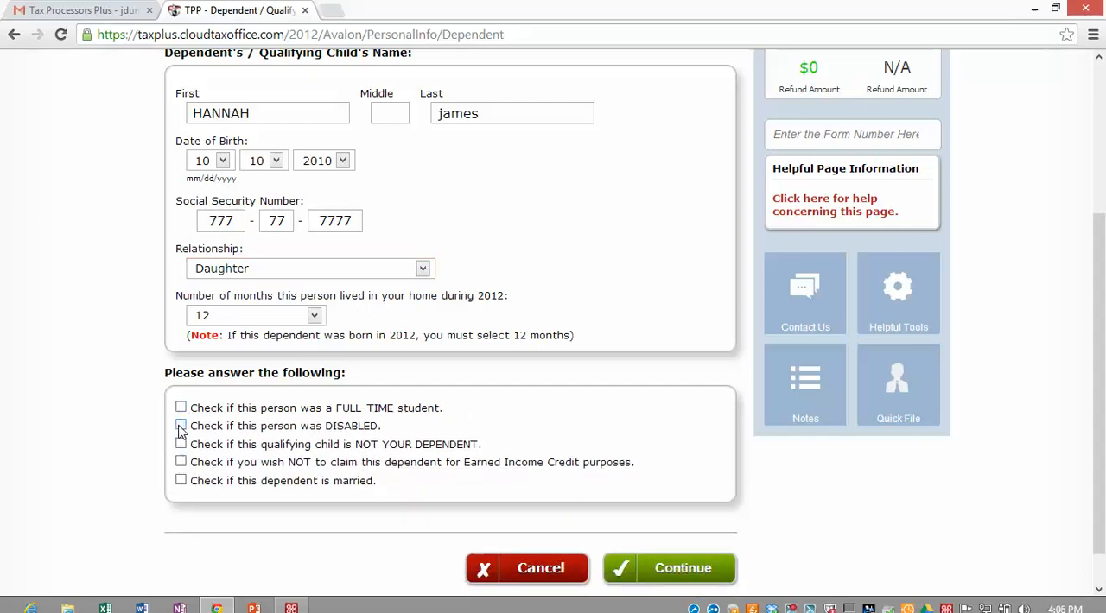
{"action": "left_click", "coordinate": [180, 426]}
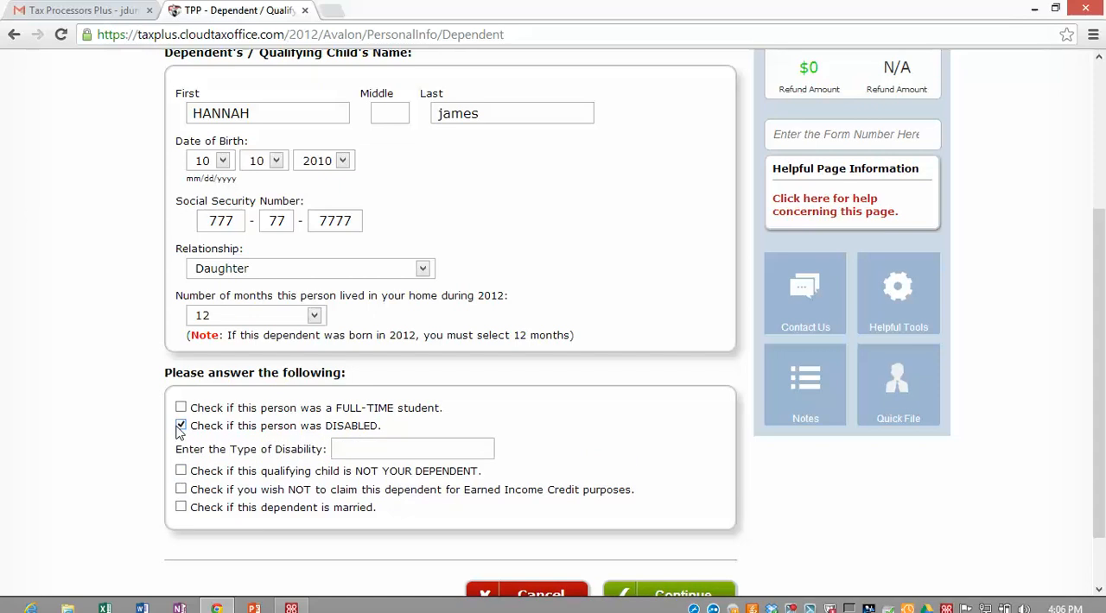
{"action": "left_click", "coordinate": [181, 426]}
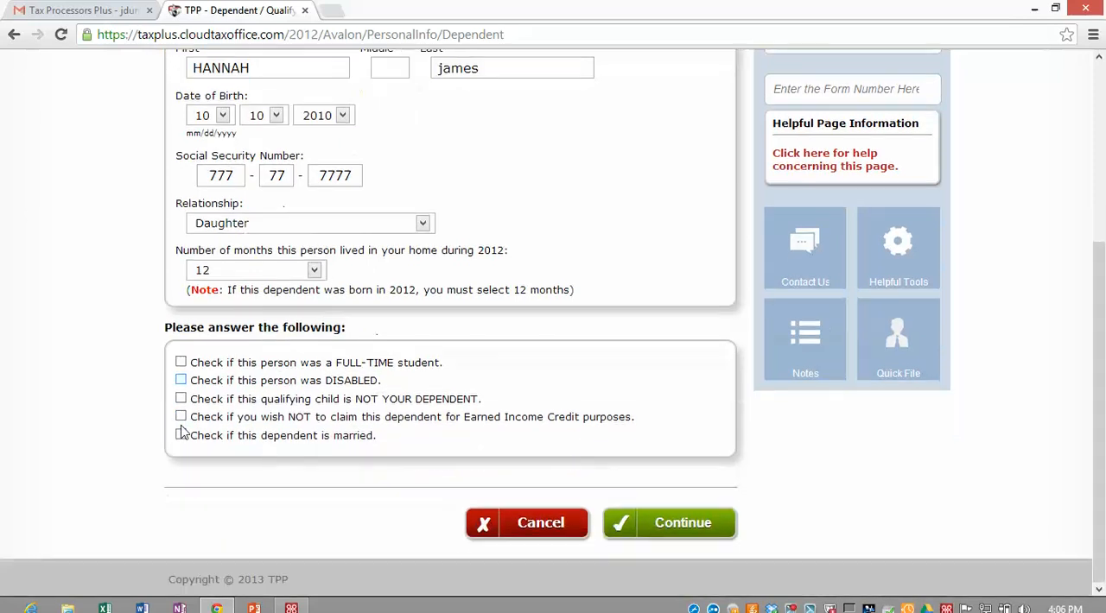
Step: Review the dependent's details and try to submit them
{"action": "scroll", "coordinate": [325, 421], "scroll_direction": "up", "scroll_amount": 2}
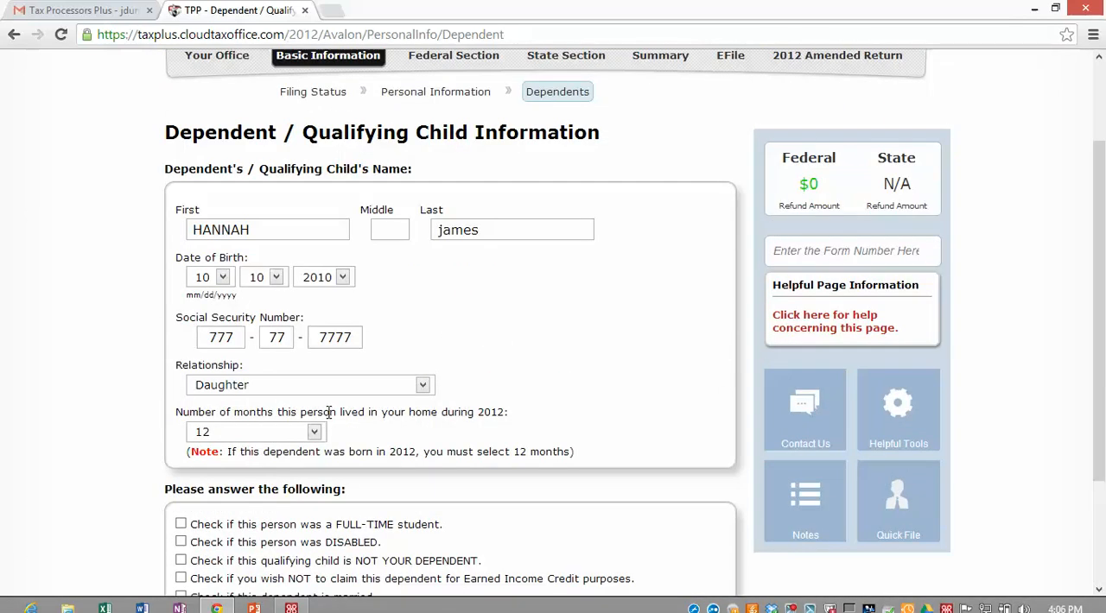
{"action": "scroll", "coordinate": [508, 497], "scroll_direction": "down", "scroll_amount": 1}
{"action": "scroll", "coordinate": [508, 497], "scroll_direction": "down", "scroll_amount": 1}
{"action": "left_click", "coordinate": [683, 522]}
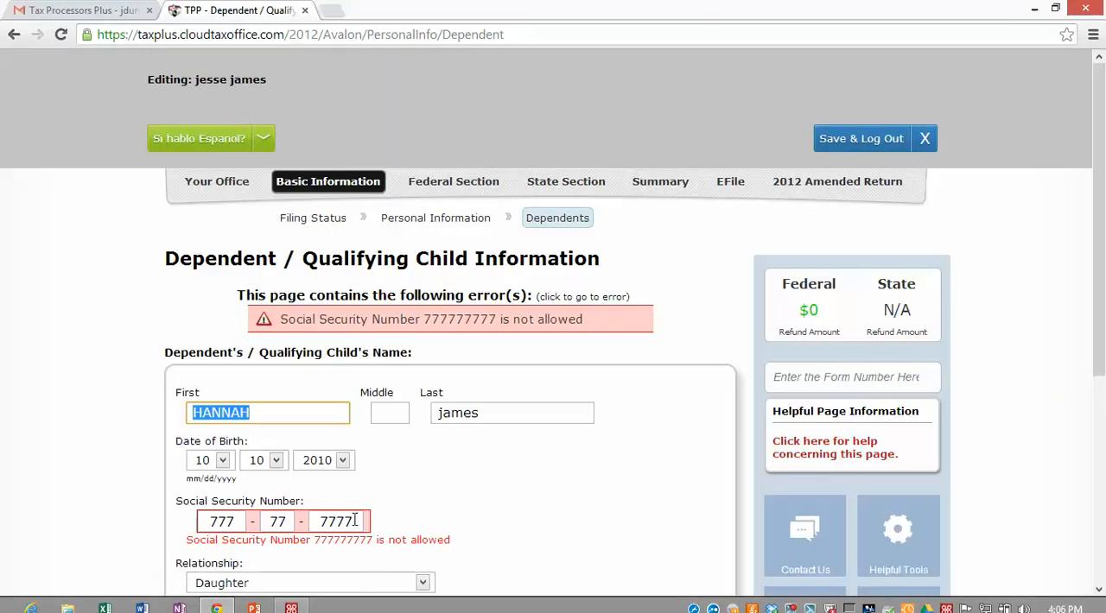
Step: Correct the first and last groups of the dependent's Social Security number and submit the dependent information
{"action": "scroll", "coordinate": [329, 501], "scroll_direction": "down", "scroll_amount": 1}
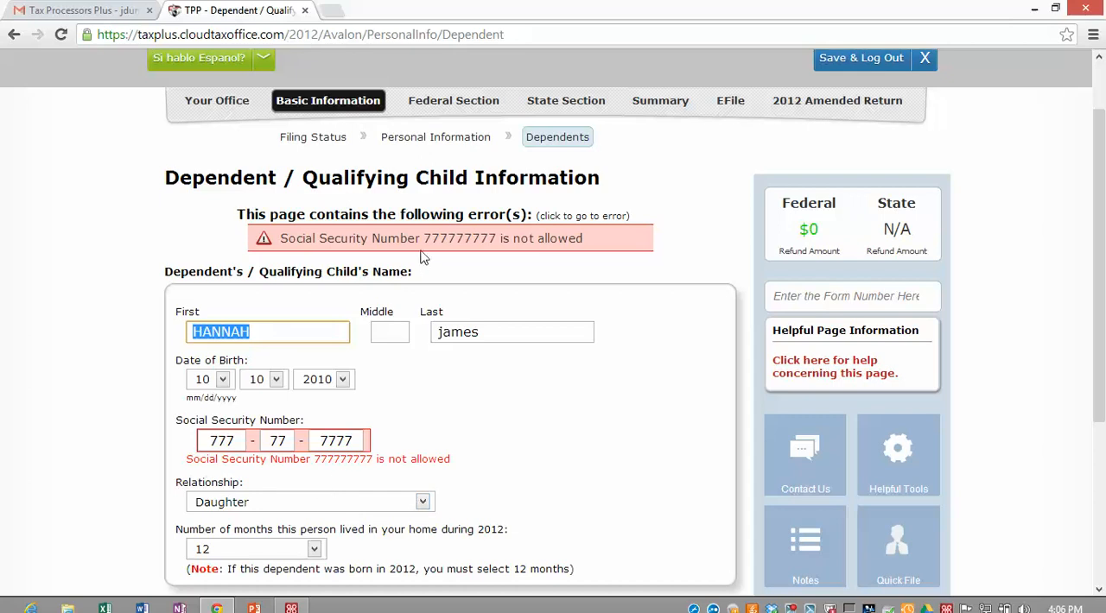
{"action": "scroll", "coordinate": [422, 260], "scroll_direction": "down", "scroll_amount": 1}
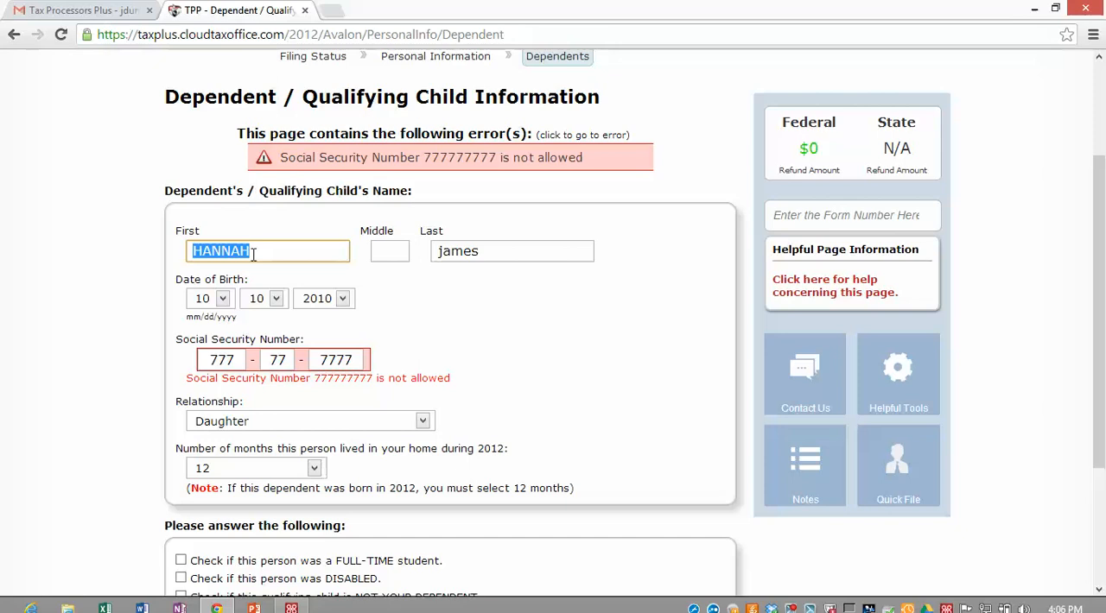
{"action": "left_click", "coordinate": [240, 357]}
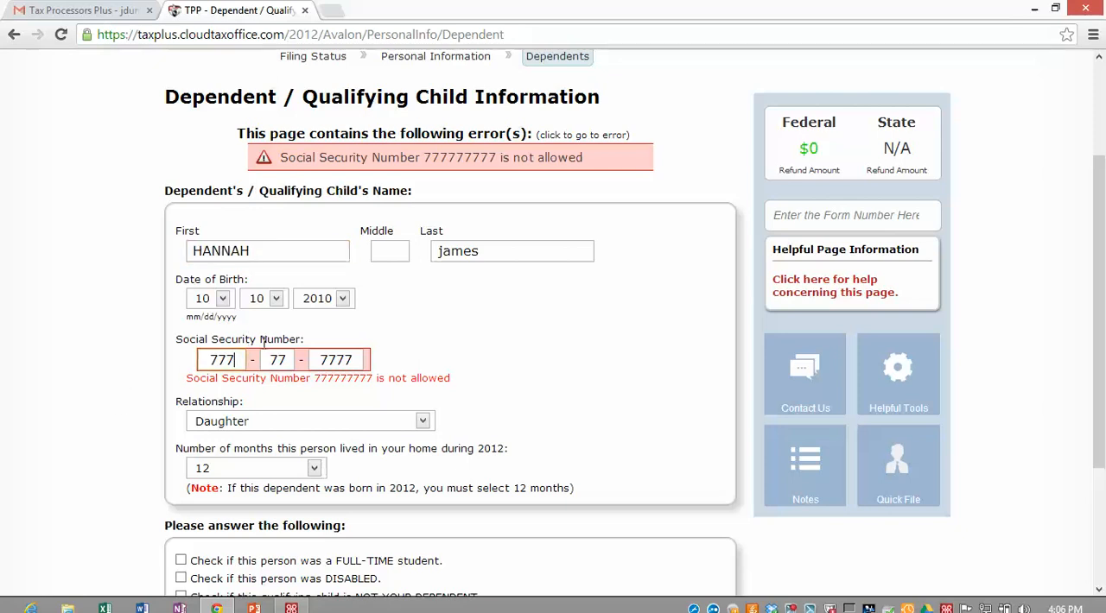
{"action": "key", "text": "BackSpace"}
{"action": "type", "text": "8"}
{"action": "scroll", "coordinate": [295, 363], "scroll_direction": "down", "scroll_amount": 1}
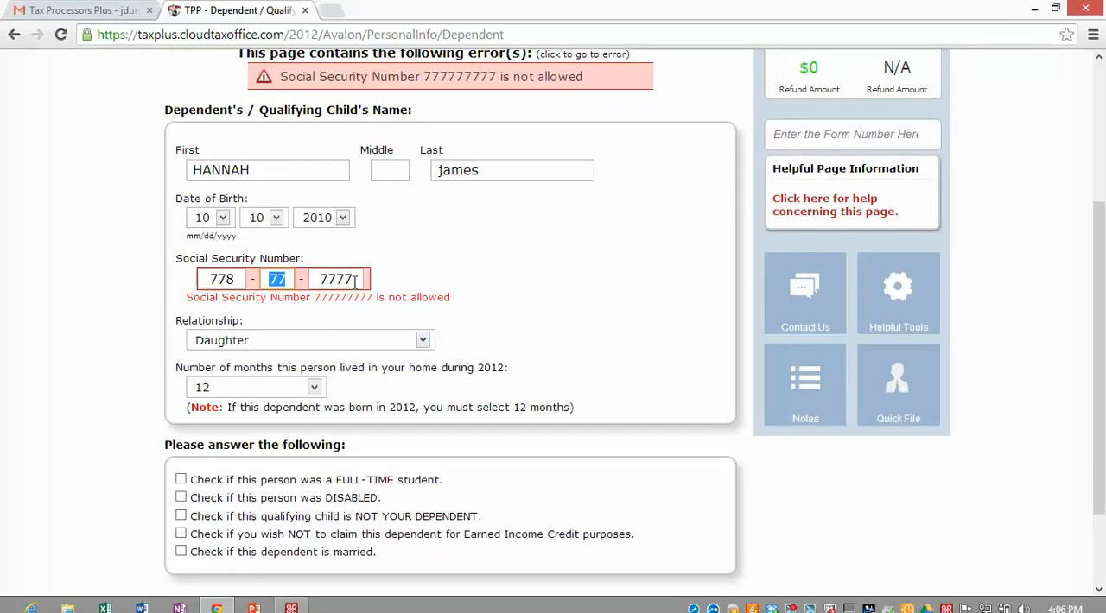
{"action": "left_click", "coordinate": [355, 282]}
{"action": "key", "text": "BackSpace"}
{"action": "type", "text": "8"}
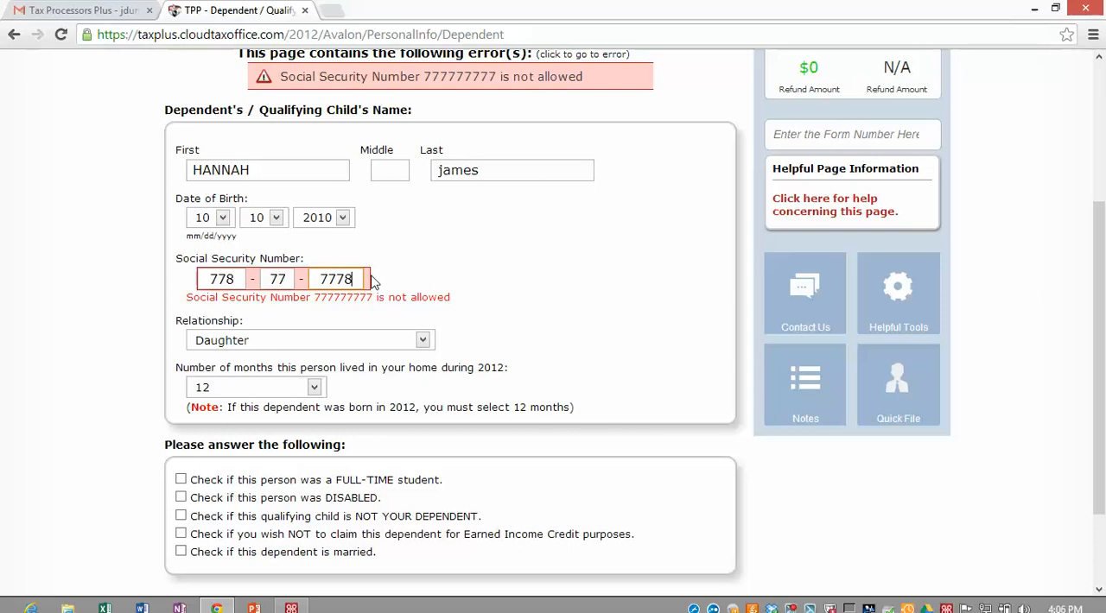
{"action": "scroll", "coordinate": [350, 259], "scroll_direction": "down", "scroll_amount": 1}
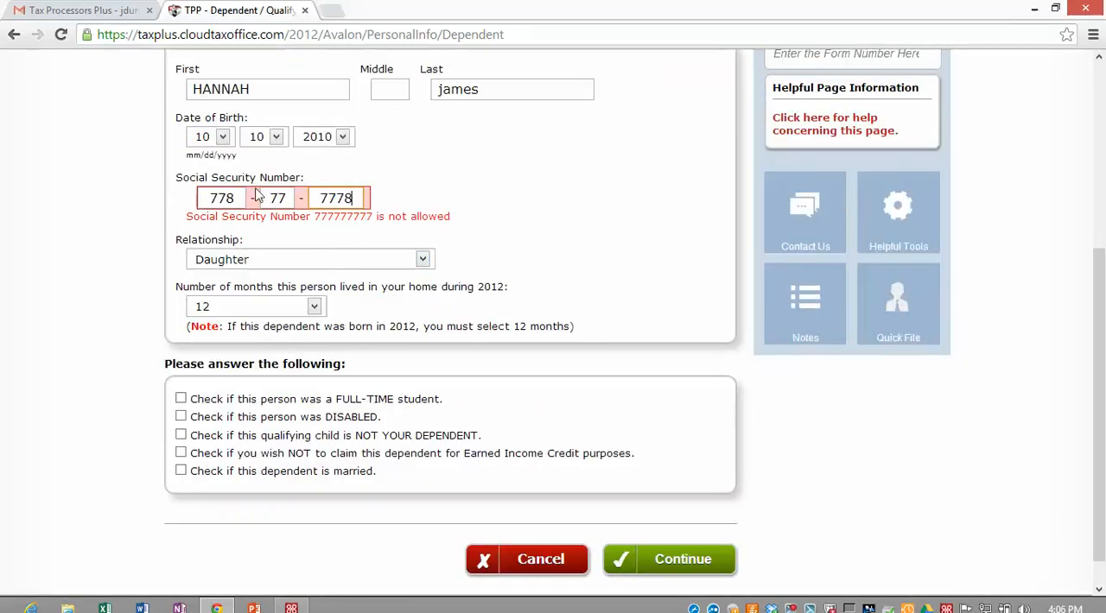
{"action": "left_click", "coordinate": [672, 559]}
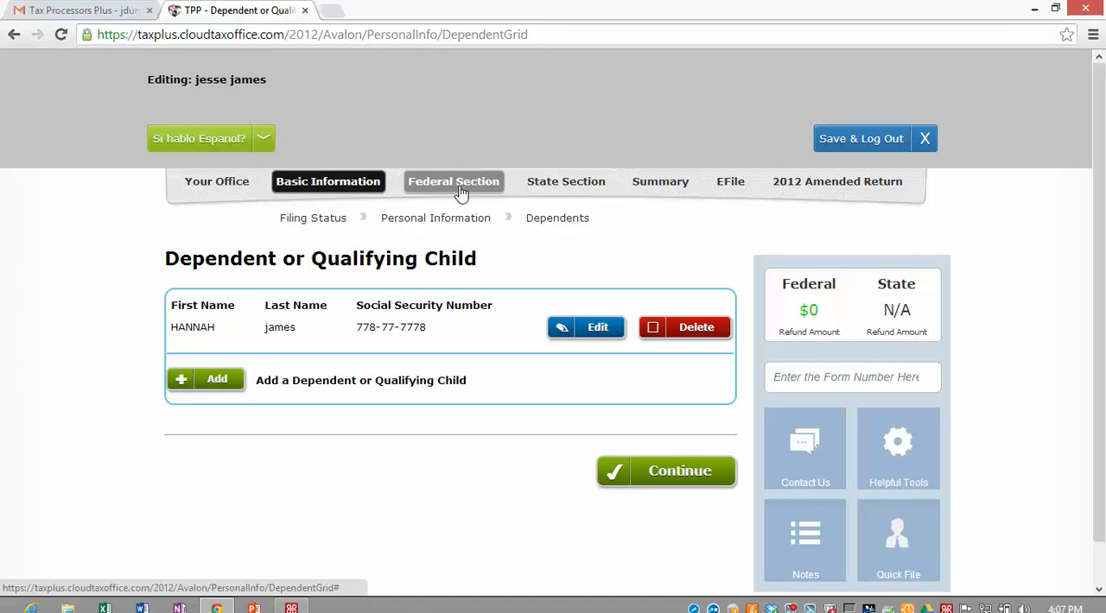
Step: Continue from the dependents list to the federal income section and open the W2 form through the form number search
{"action": "left_click", "coordinate": [663, 478]}
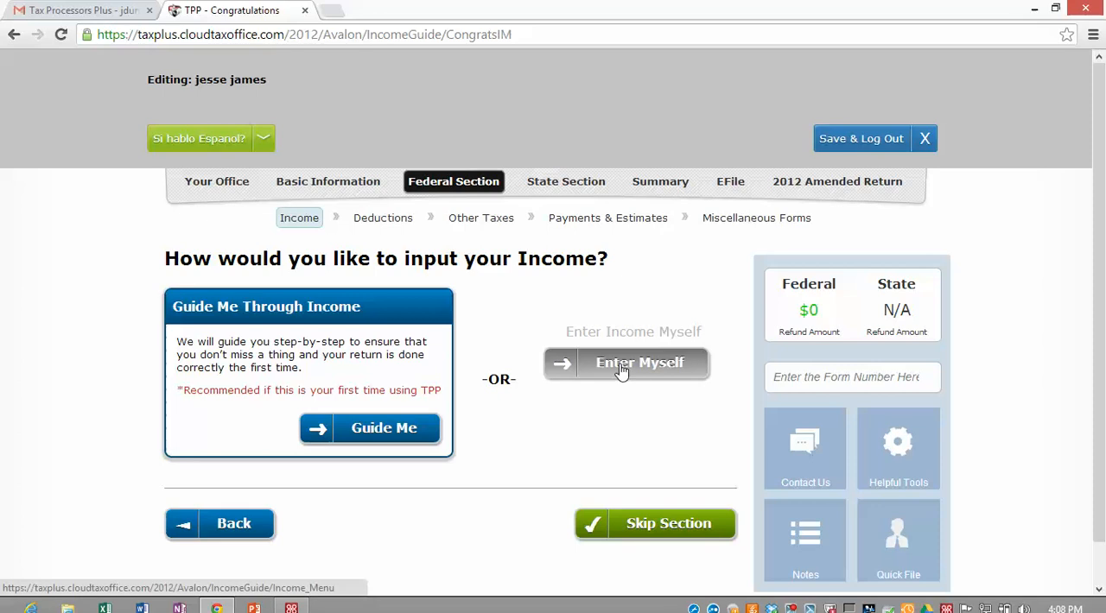
{"action": "left_click", "coordinate": [774, 378]}
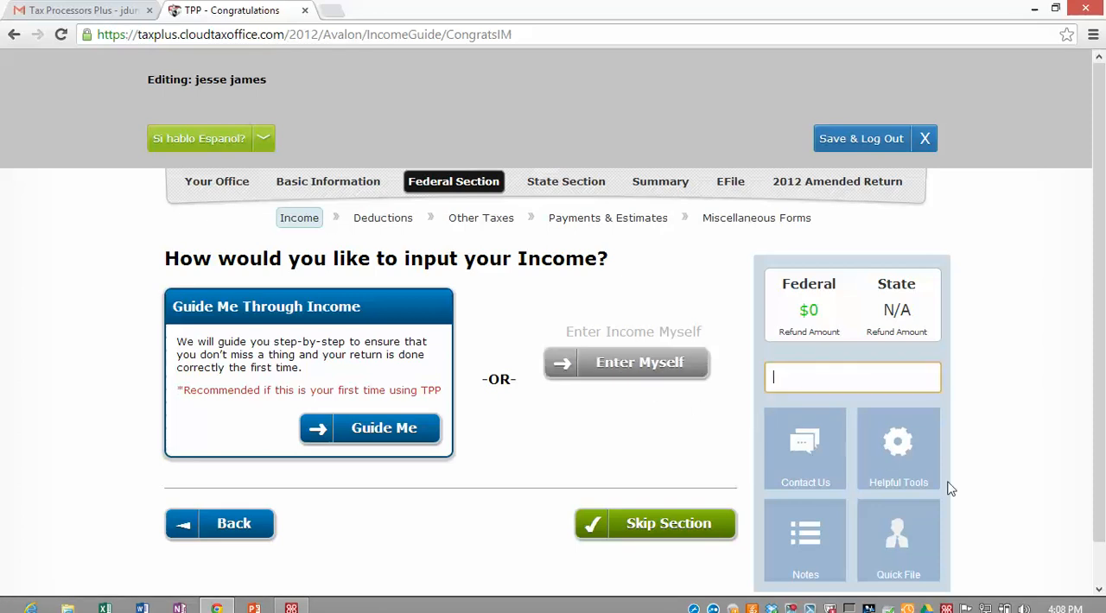
{"action": "type", "text": "W2"}
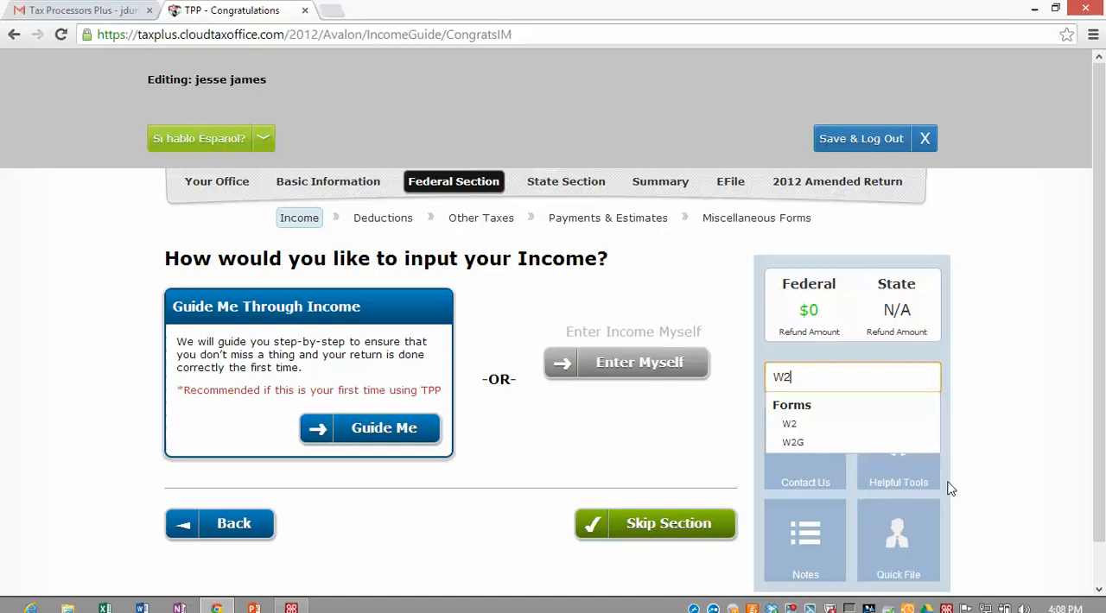
{"action": "left_click", "coordinate": [799, 423]}
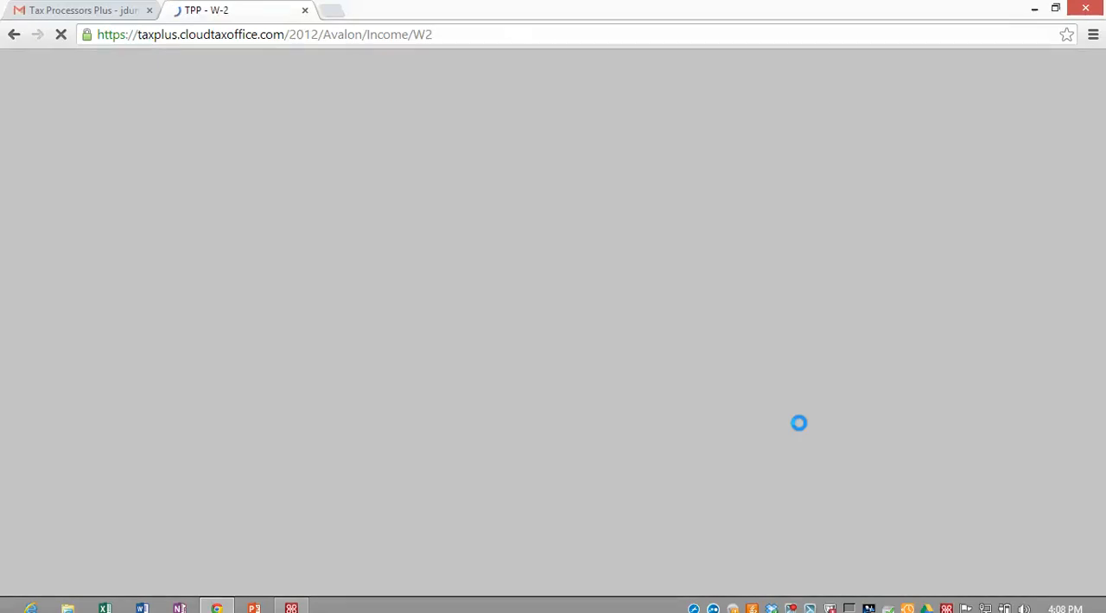
Step: Enter the employer's EIN and the employer name TAX PRO PLUS on the W-2
{"action": "scroll", "coordinate": [211, 302], "scroll_direction": "down", "scroll_amount": 3}
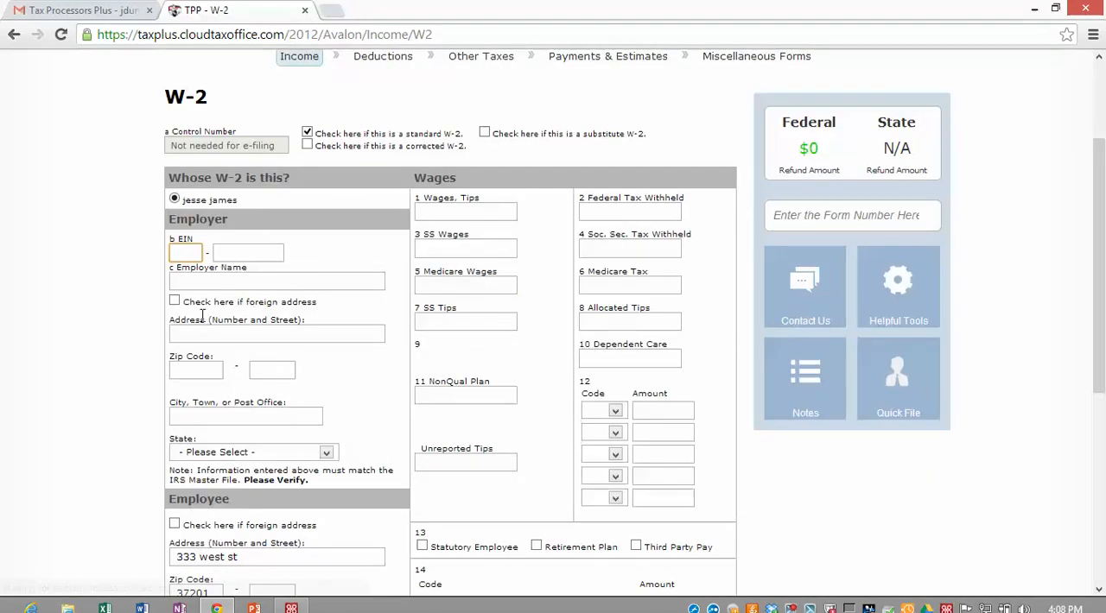
{"action": "type", "text": "8"}
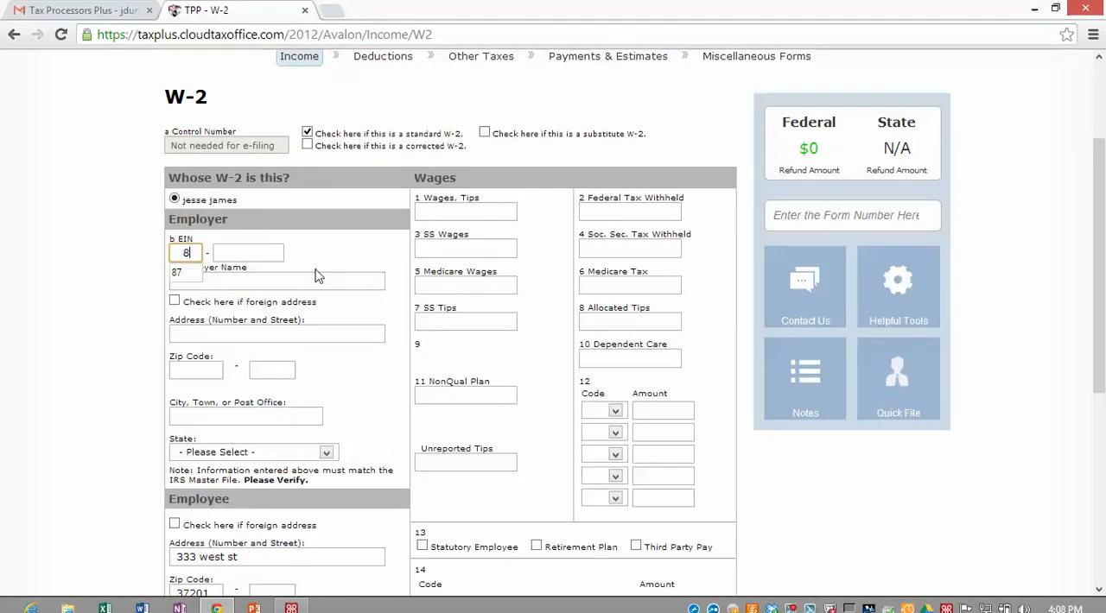
{"action": "type", "text": "75544121"}
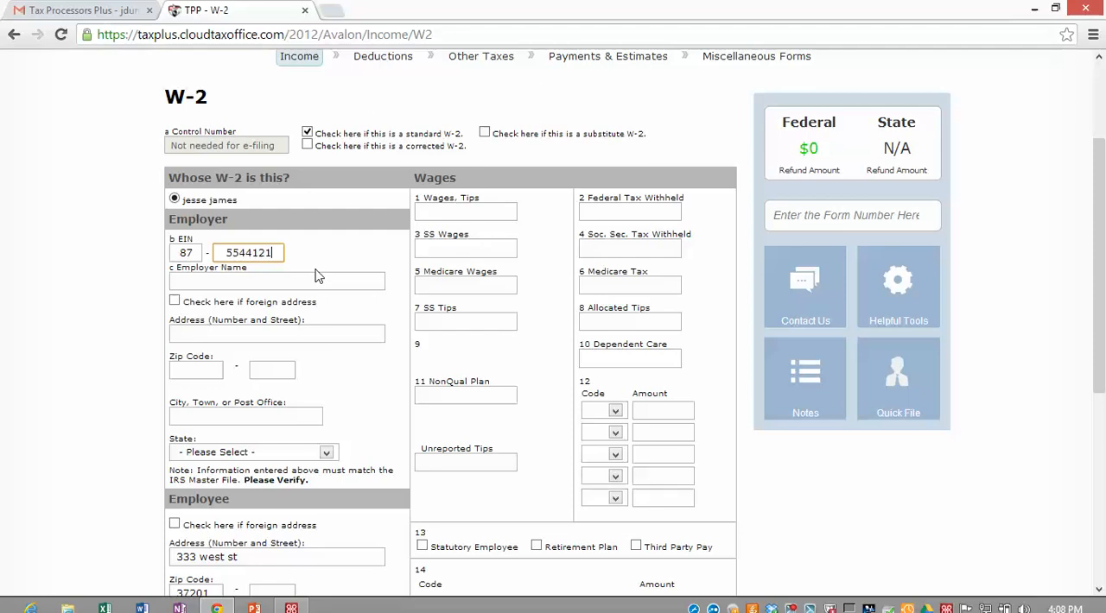
{"action": "key", "text": "Tab"}
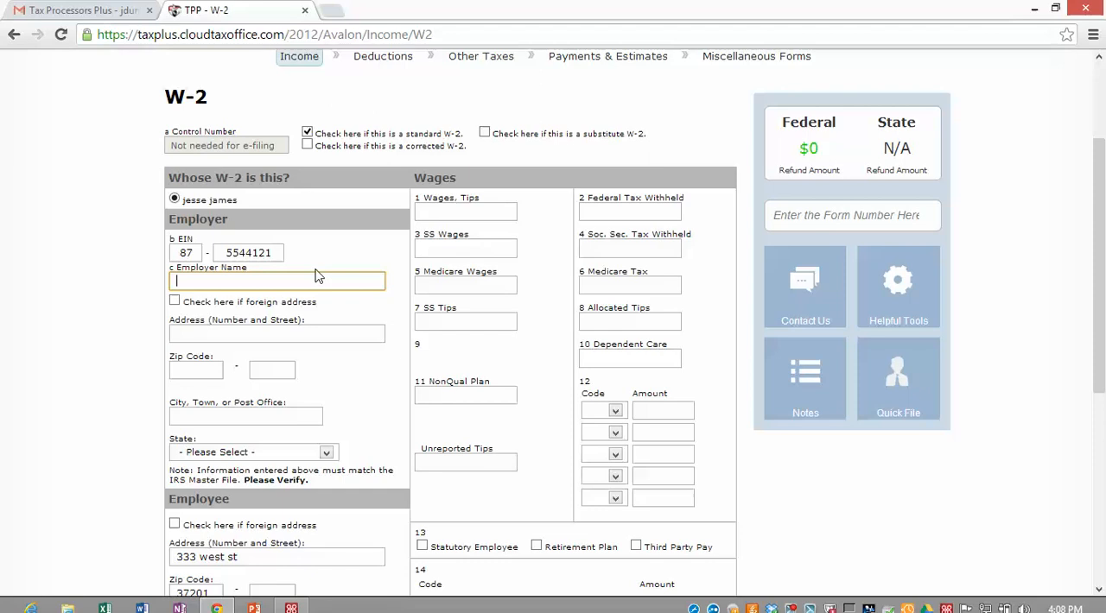
{"action": "type", "text": "TAX PRO PLUS"}
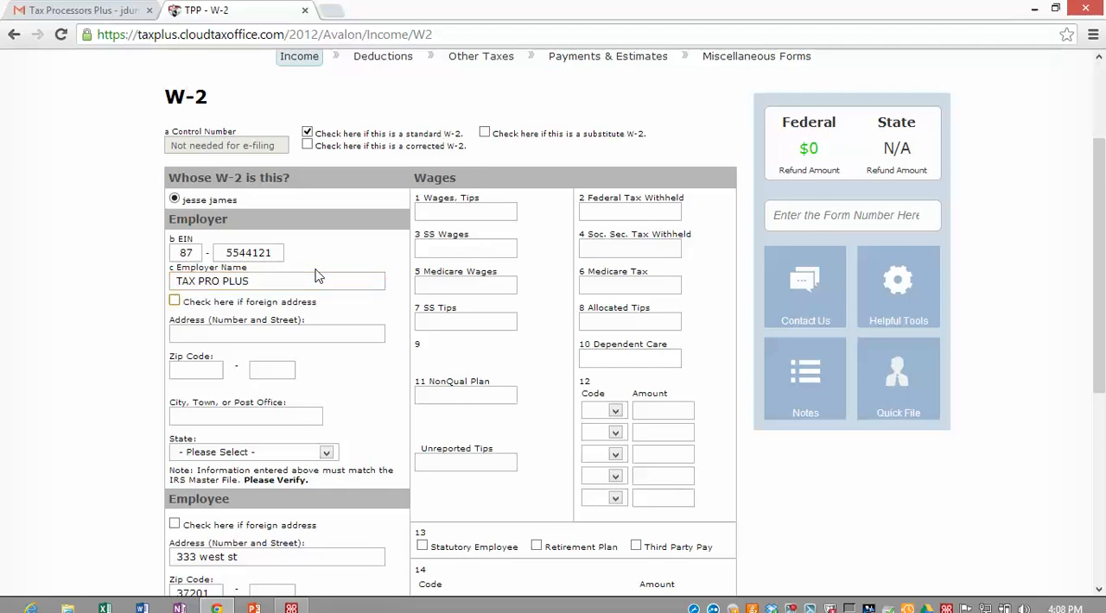
{"action": "key", "text": "Tab"}
Step: Fill in the employer's street address and zip code on the W-2, letting the city and state fill in automatically
{"action": "type", "text": "233"}
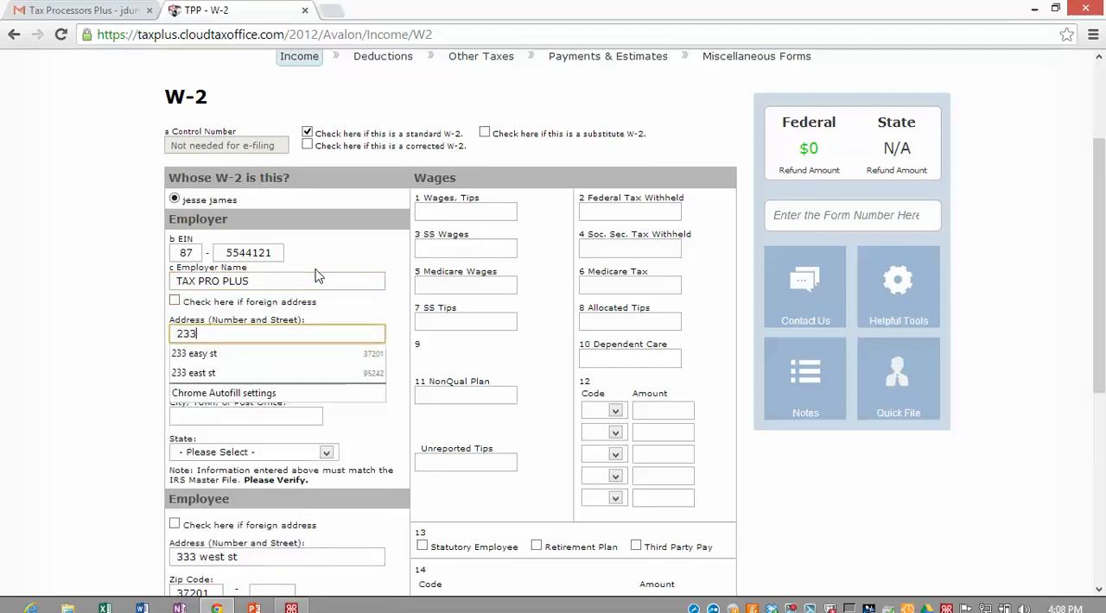
{"action": "type", "text": " MON"}
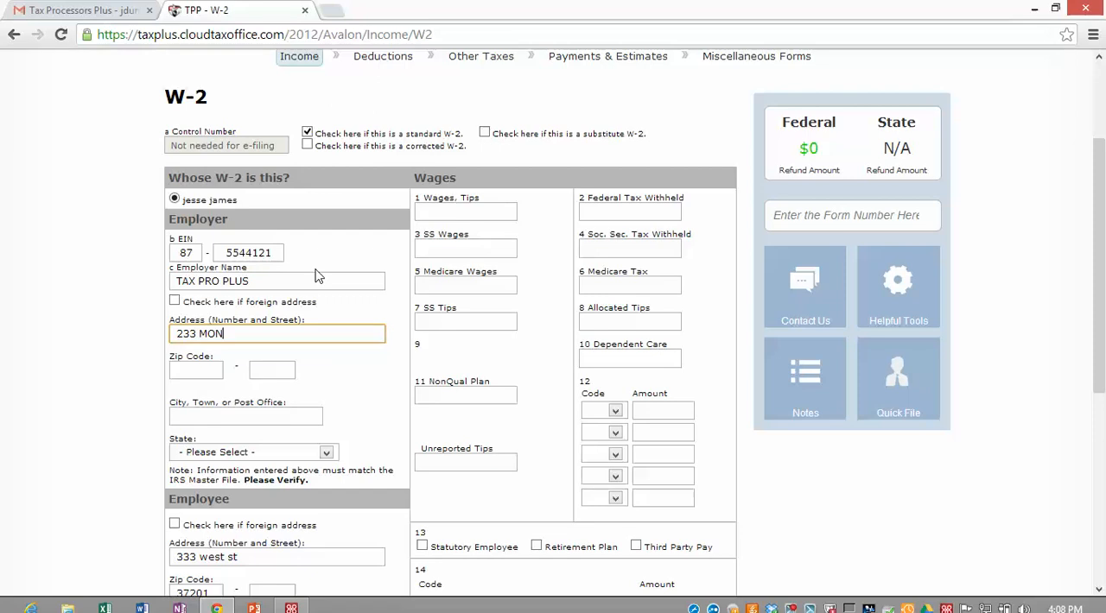
{"action": "type", "text": "EY ST"}
{"action": "key", "text": "Tab"}
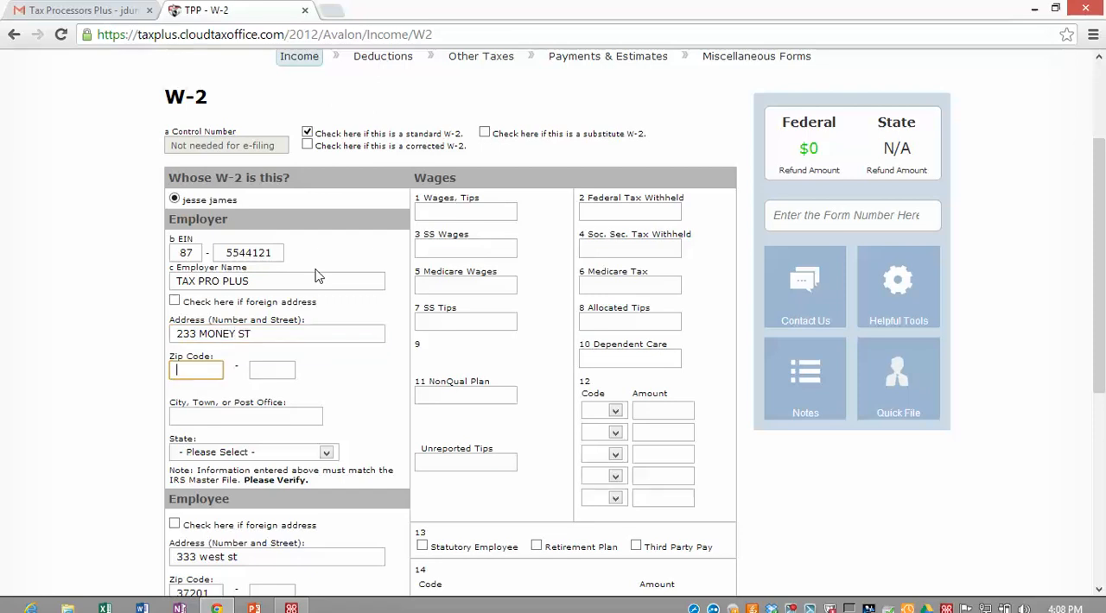
{"action": "type", "text": "37201"}
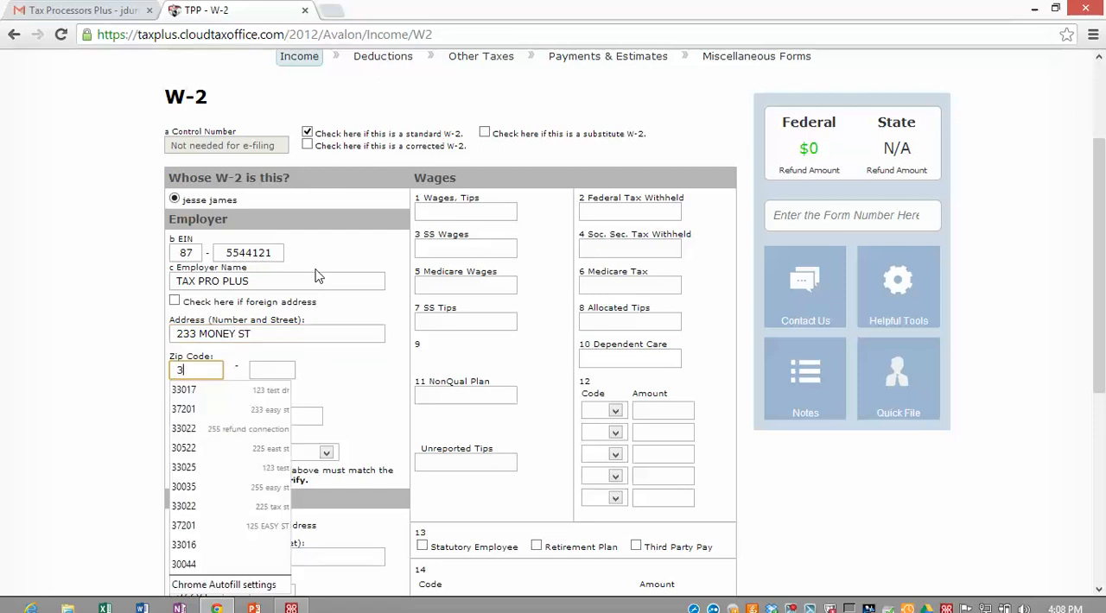
{"action": "key", "text": "Tab"}
{"action": "key", "text": "Tab"}
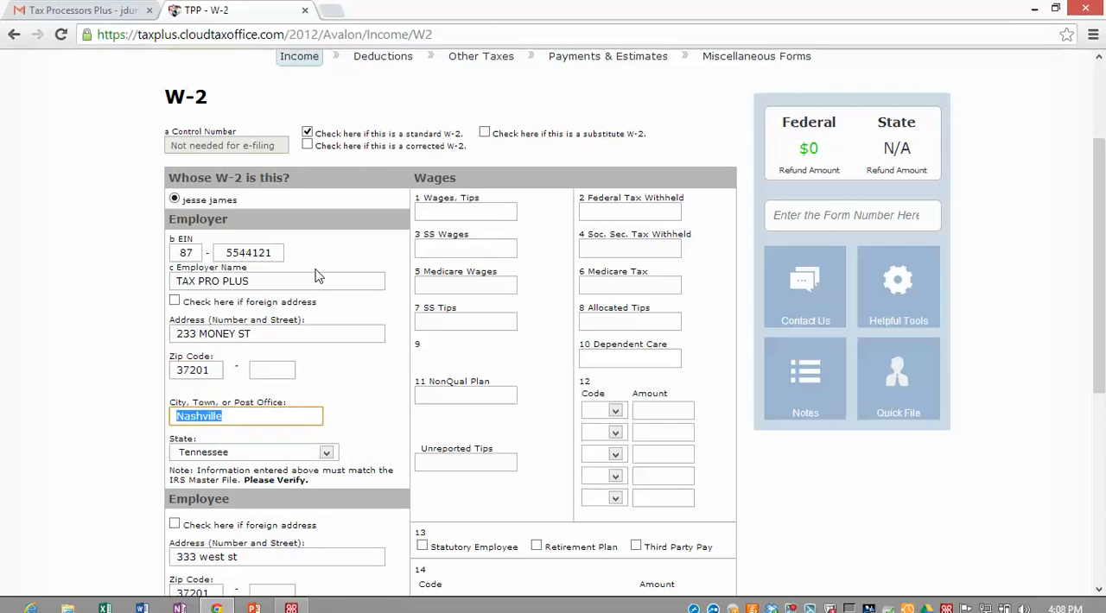
Step: Enter wages of 18500 and federal tax withheld of 2150 on the W-2
{"action": "left_click", "coordinate": [442, 208]}
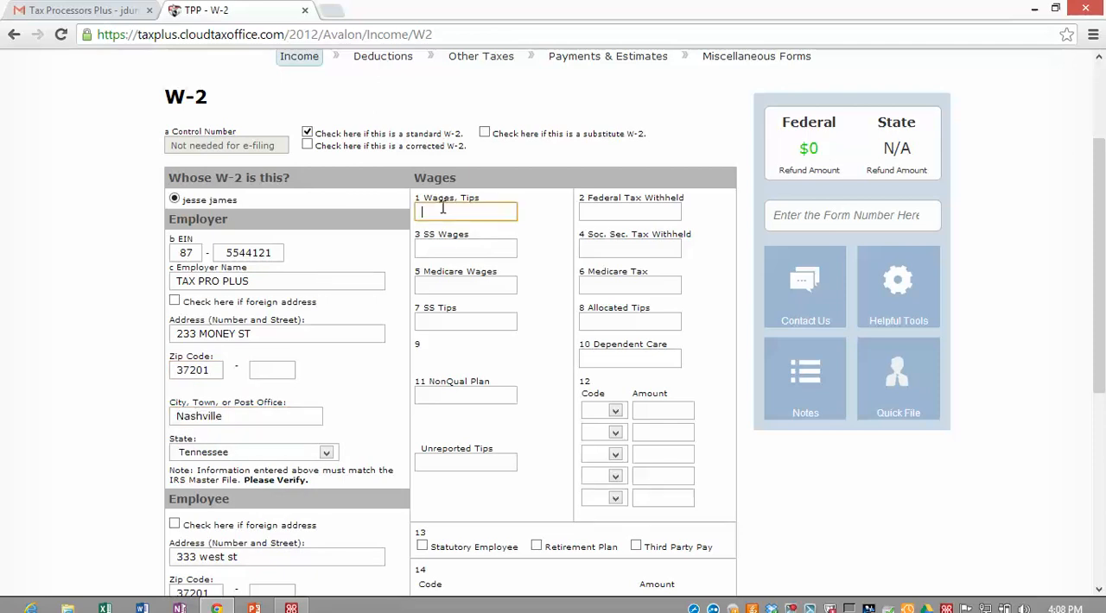
{"action": "type", "text": "18500"}
{"action": "key", "text": "Tab"}
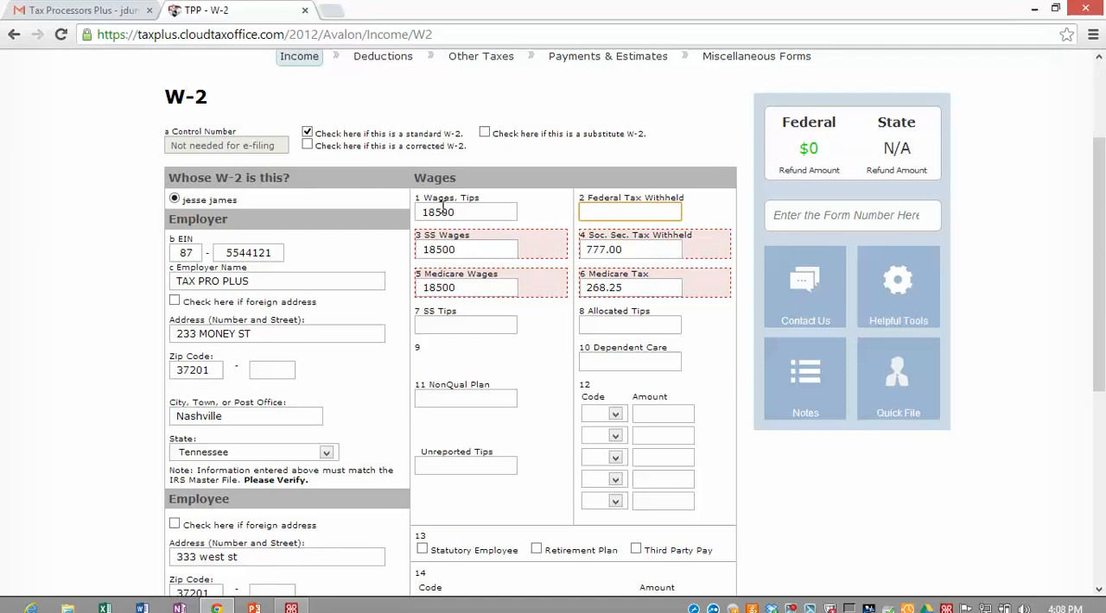
{"action": "type", "text": "2150"}
Step: Add a box 12 entry to the W-2 with code D and an amount of 1500
{"action": "scroll", "coordinate": [373, 274], "scroll_direction": "down", "scroll_amount": 3}
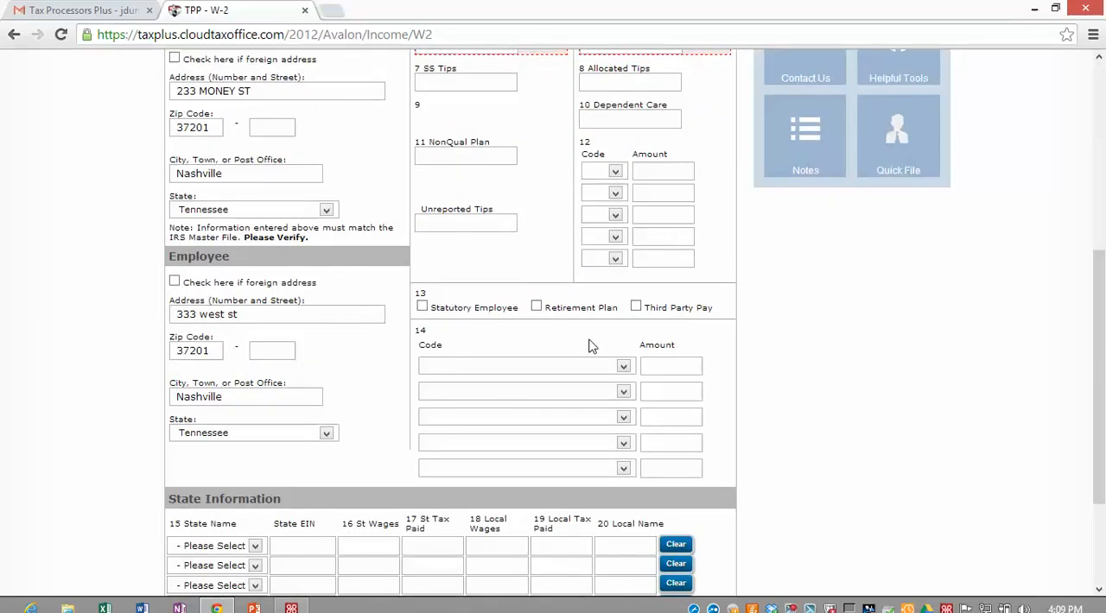
{"action": "left_click", "coordinate": [614, 171]}
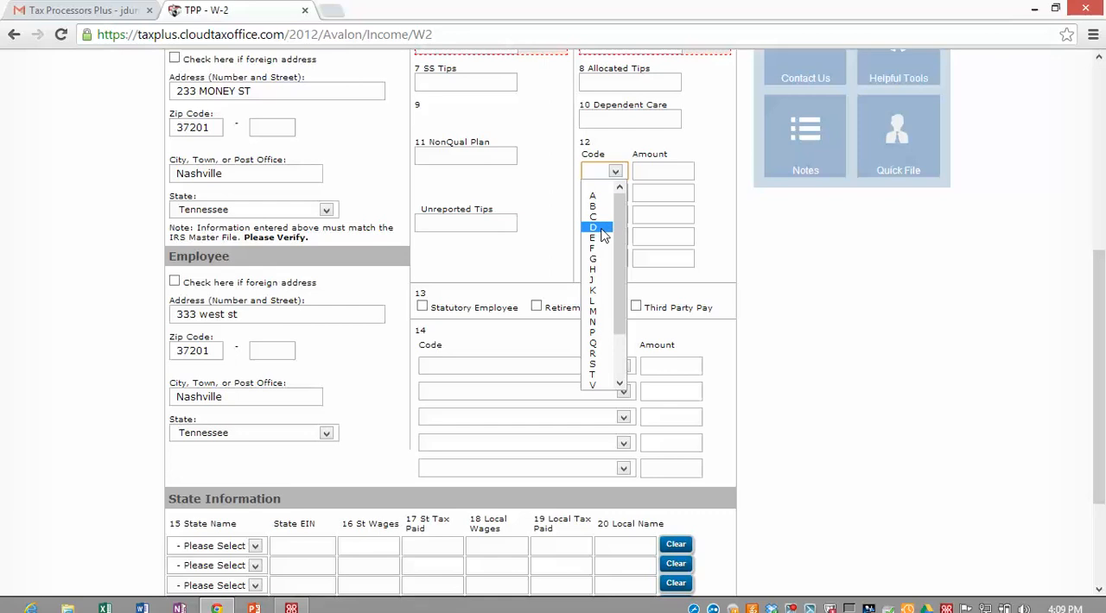
{"action": "left_click", "coordinate": [608, 227]}
{"action": "left_click", "coordinate": [661, 171]}
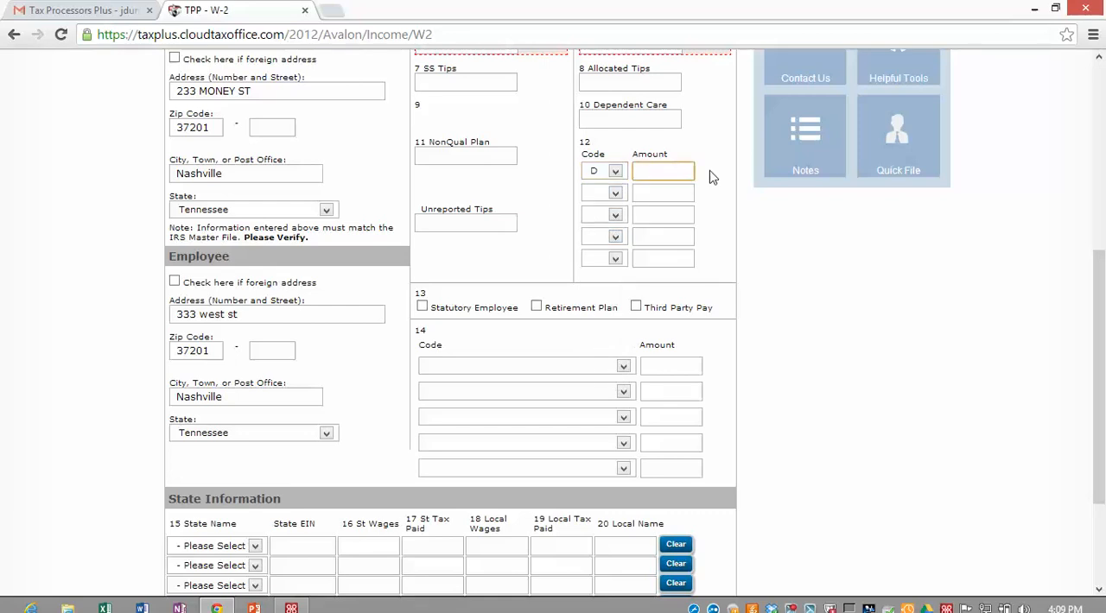
{"action": "type", "text": "1500"}
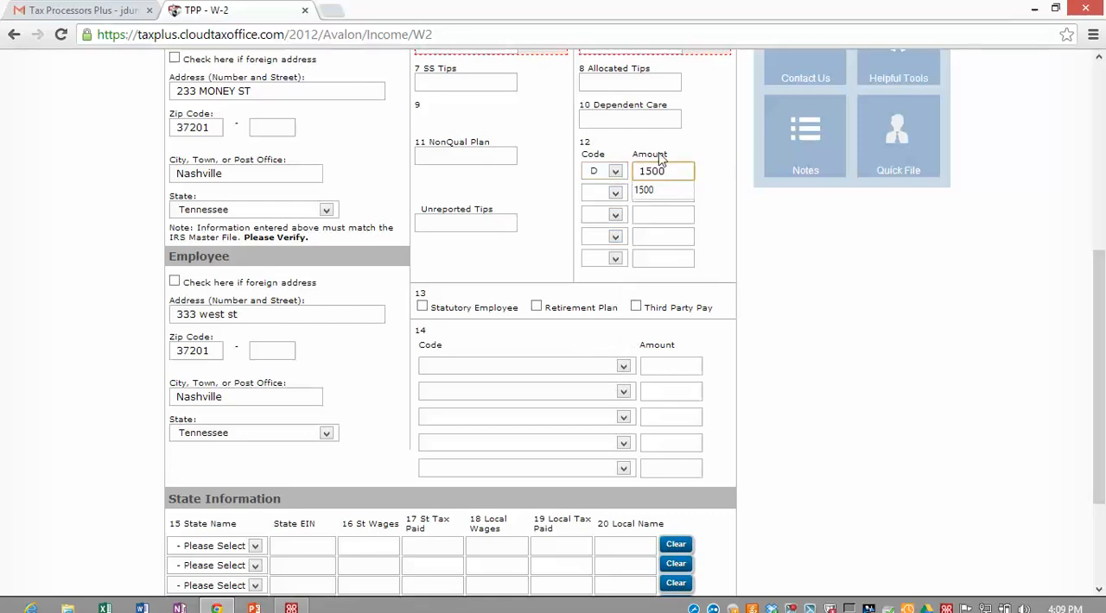
Step: Check the state choices in the W-2's State Information, leave that section blank and submit the form
{"action": "scroll", "coordinate": [710, 177], "scroll_direction": "down", "scroll_amount": 3}
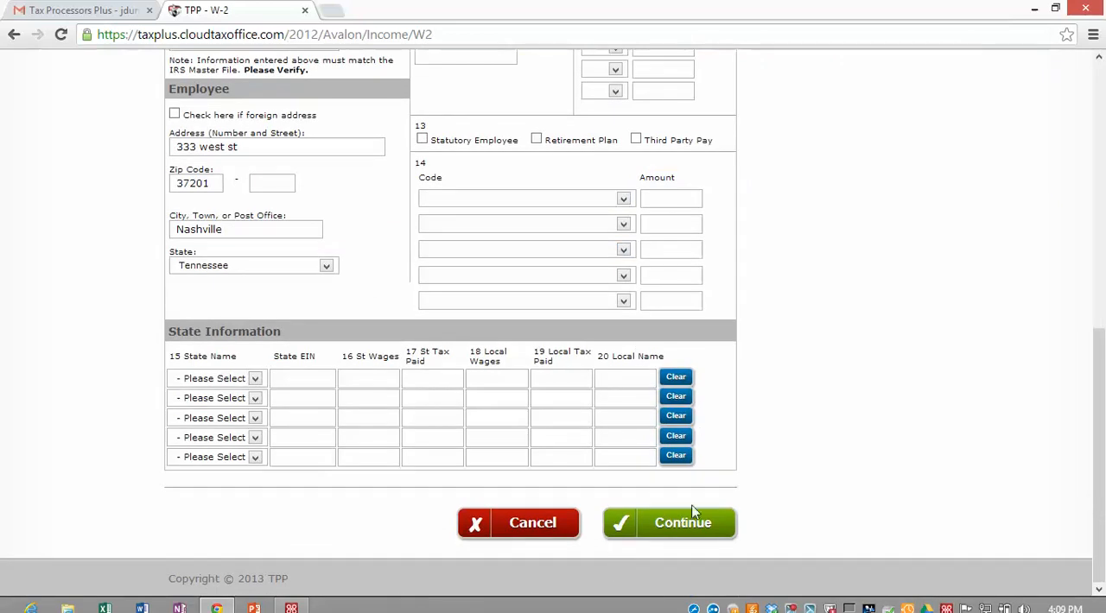
{"action": "left_click", "coordinate": [255, 380]}
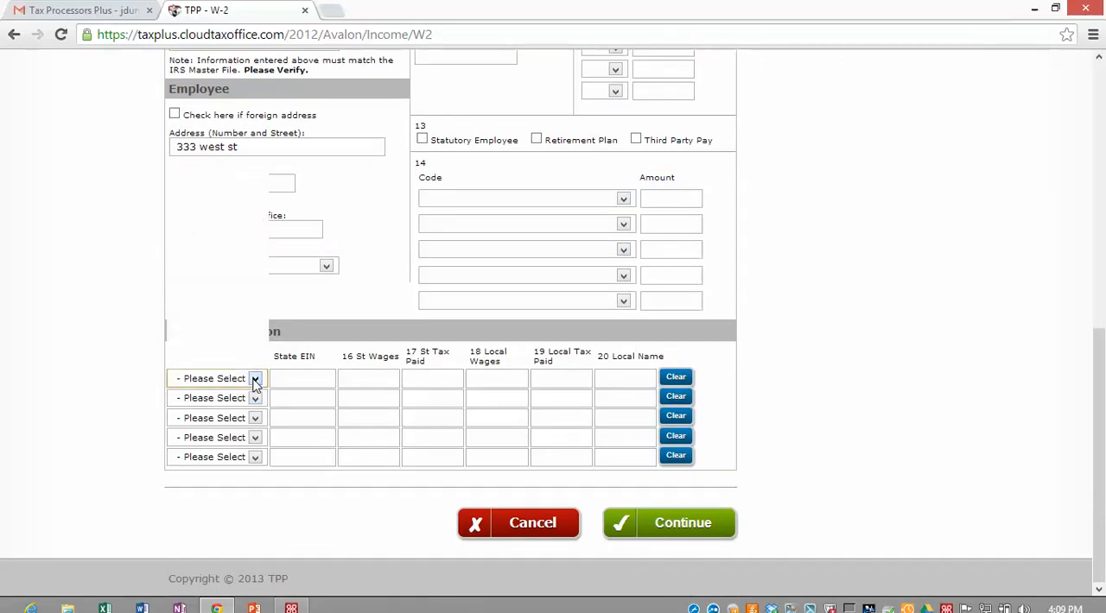
{"action": "left_click", "coordinate": [355, 541]}
{"action": "scroll", "coordinate": [276, 463], "scroll_direction": "up", "scroll_amount": 3}
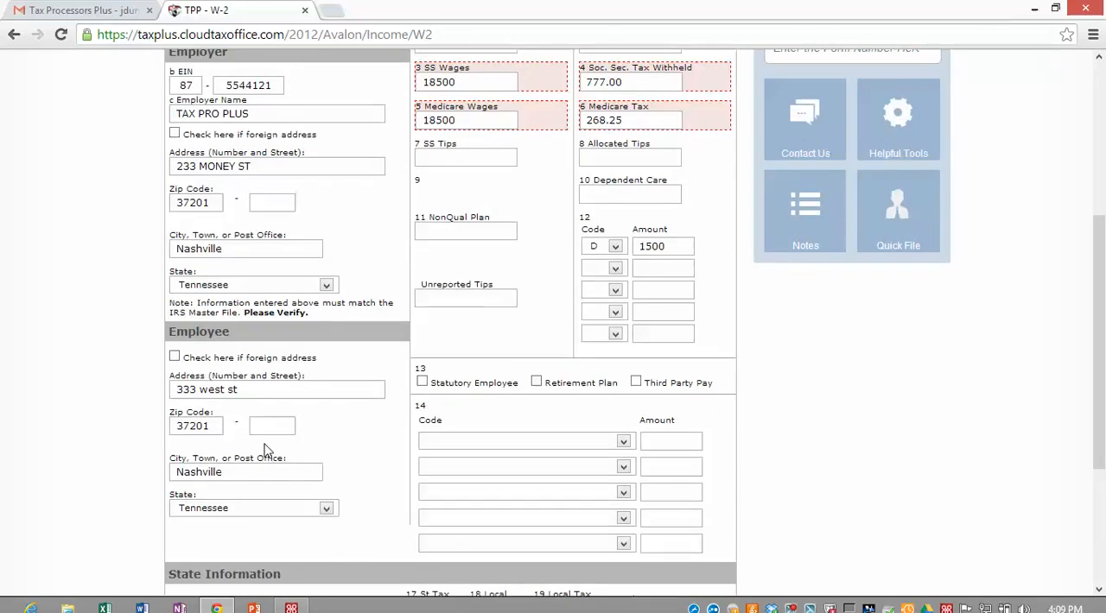
{"action": "scroll", "coordinate": [265, 450], "scroll_direction": "up", "scroll_amount": 1}
{"action": "scroll", "coordinate": [378, 482], "scroll_direction": "down", "scroll_amount": 5}
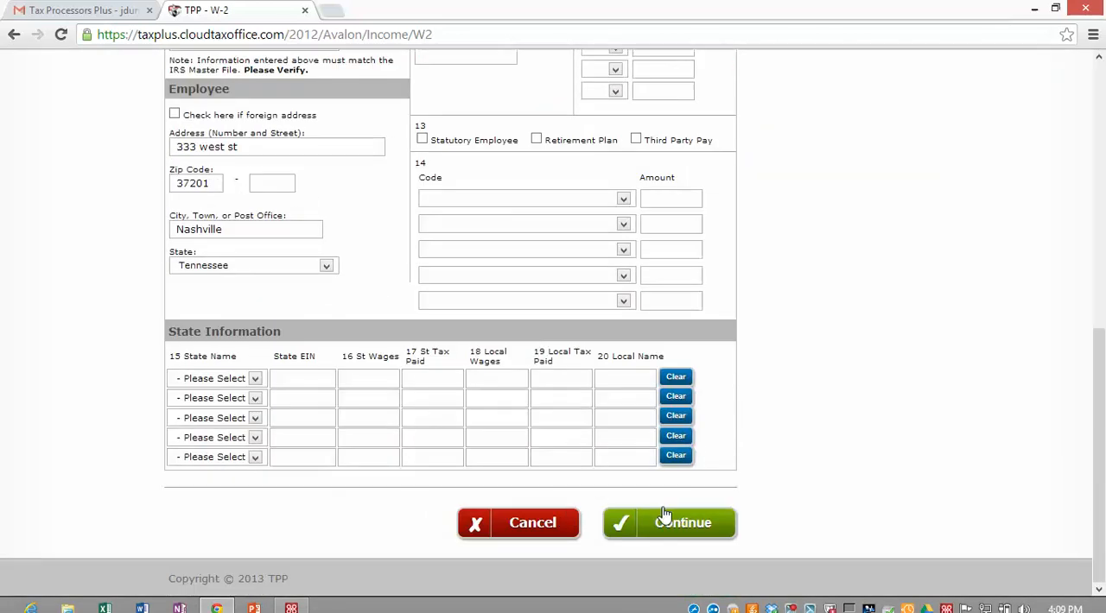
{"action": "left_click", "coordinate": [679, 526]}
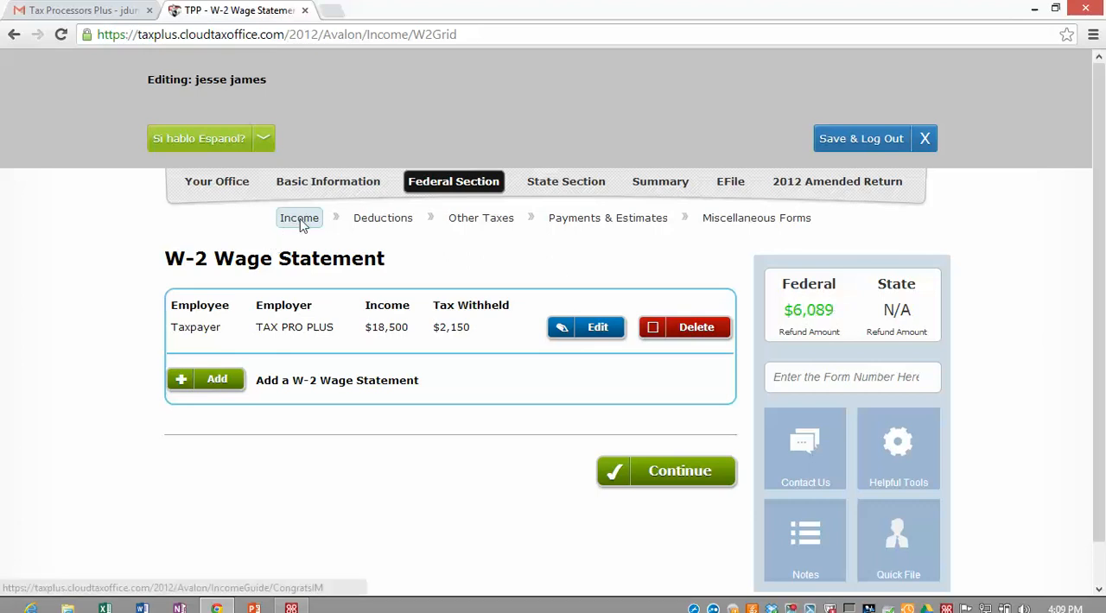
Step: Search the form finder for 1099 and SCHED to view the matching forms, without opening any
{"action": "left_click", "coordinate": [777, 377]}
{"action": "type", "text": "1099"}
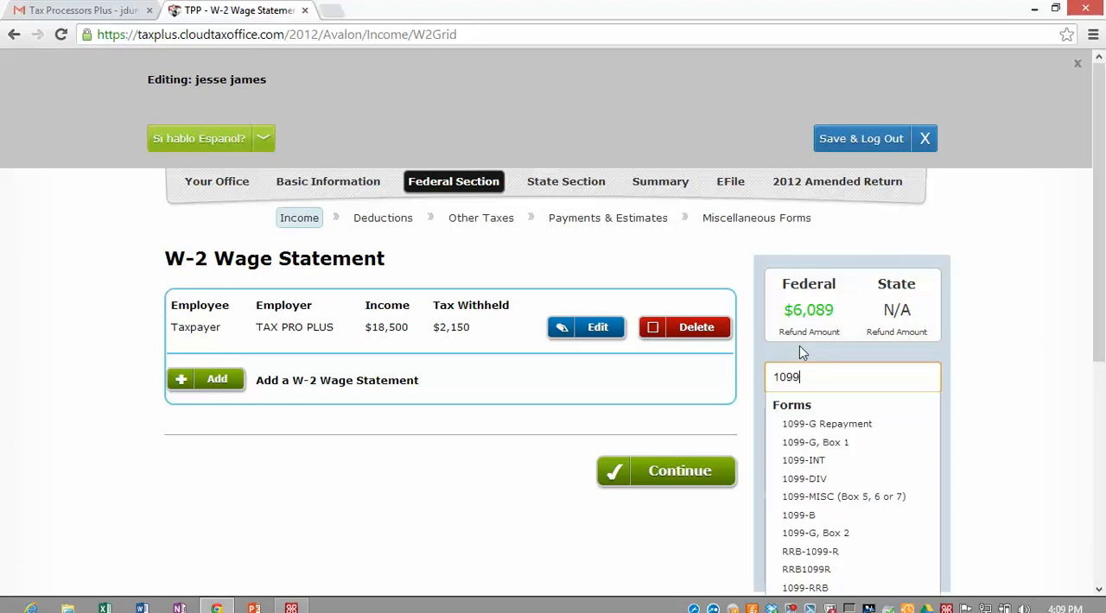
{"action": "key", "text": "BackSpace"}
{"action": "key", "text": "BackSpace"}
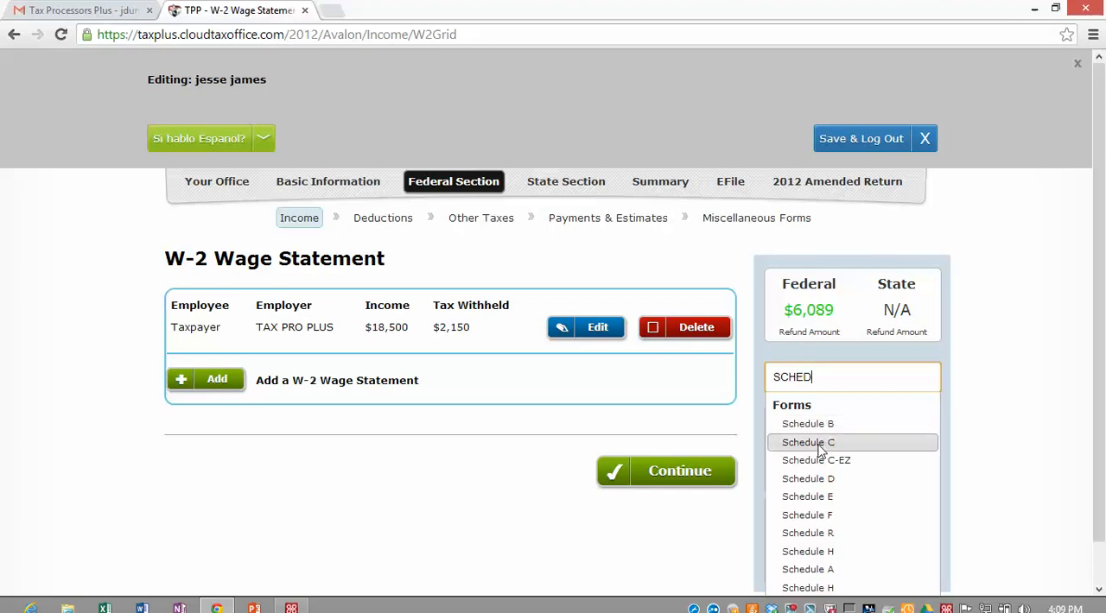
{"action": "left_click", "coordinate": [380, 545]}
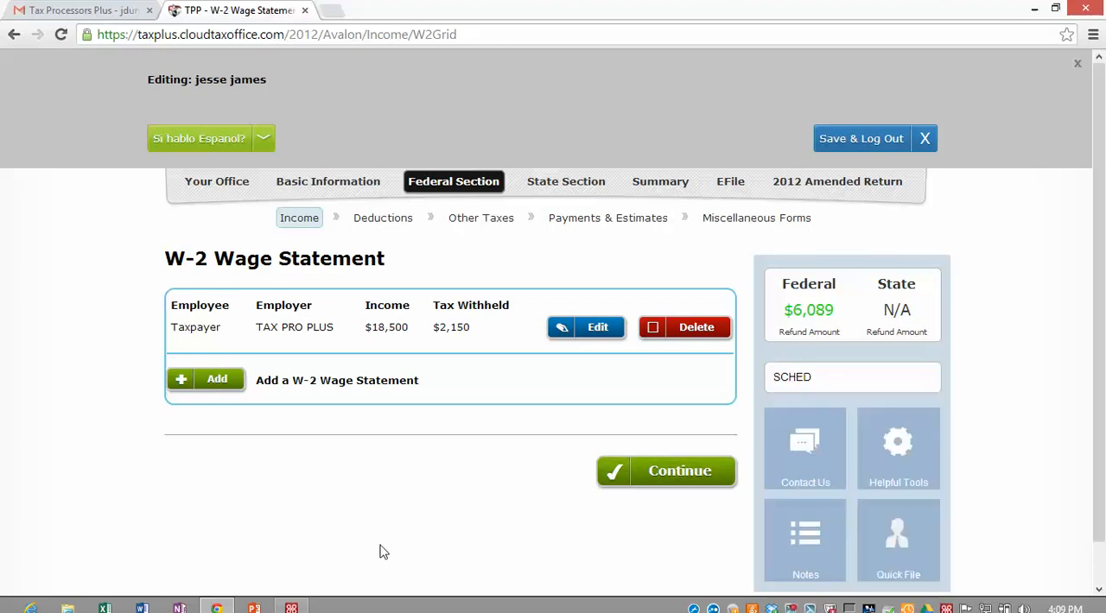
Step: Return to the Income section, choose to enter income manually and begin Profit or Loss from a Business
{"action": "left_click", "coordinate": [299, 218]}
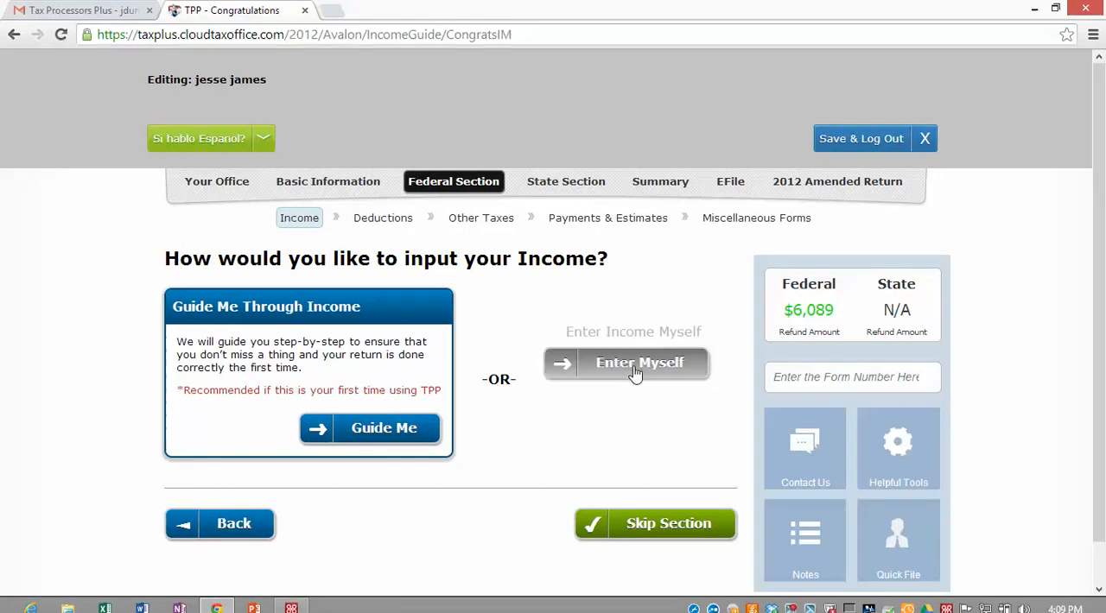
{"action": "left_click", "coordinate": [636, 366]}
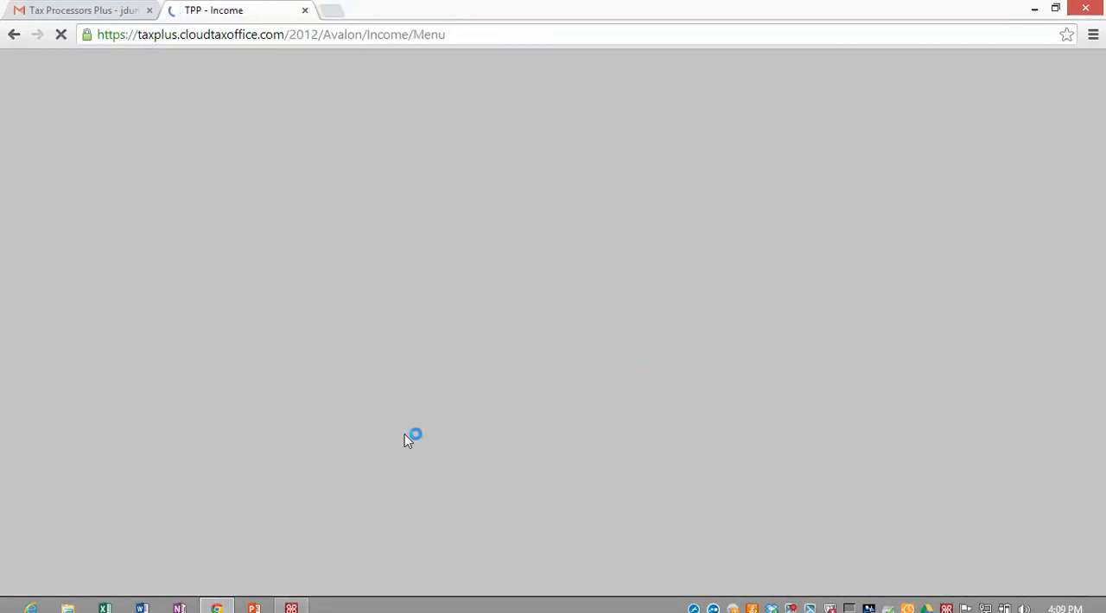
{"action": "scroll", "coordinate": [240, 429], "scroll_direction": "down", "scroll_amount": 2}
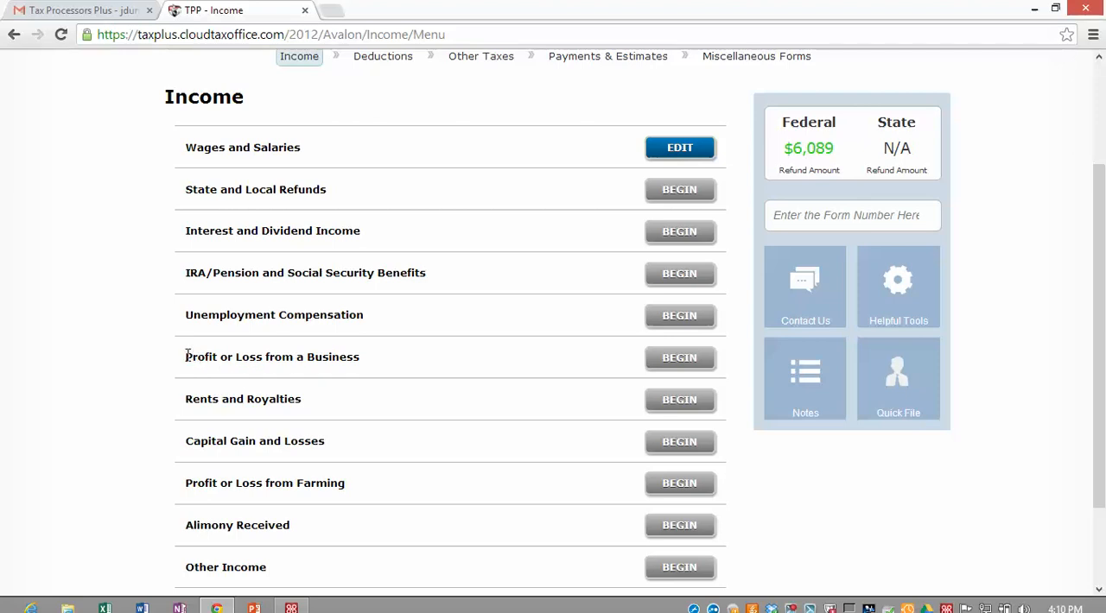
{"action": "left_click_drag", "start_coordinate": [202, 355], "coordinate": [355, 360]}
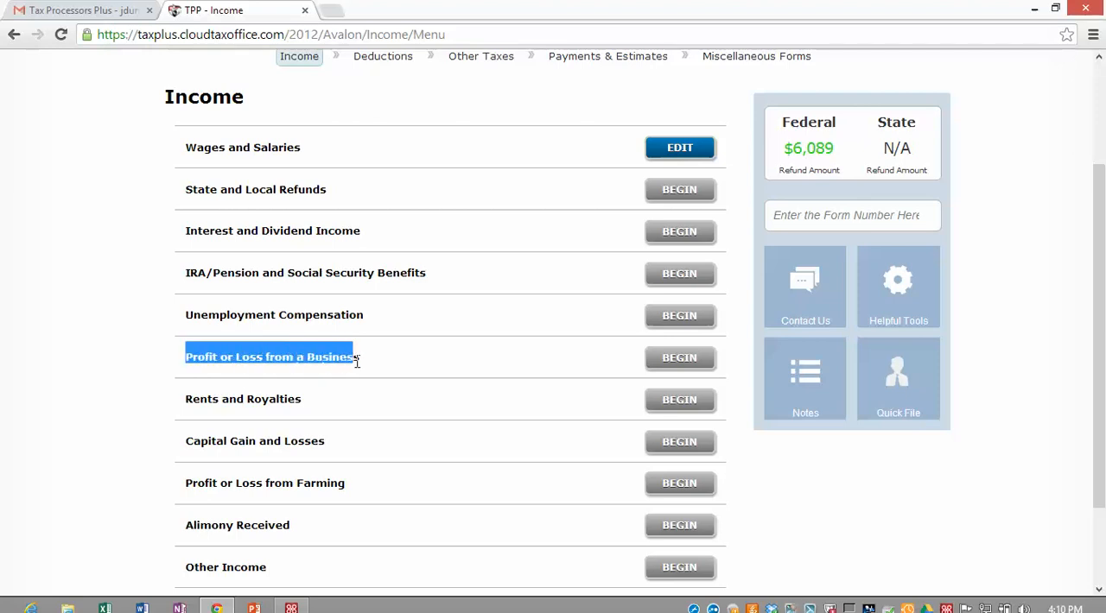
{"action": "left_click", "coordinate": [143, 372]}
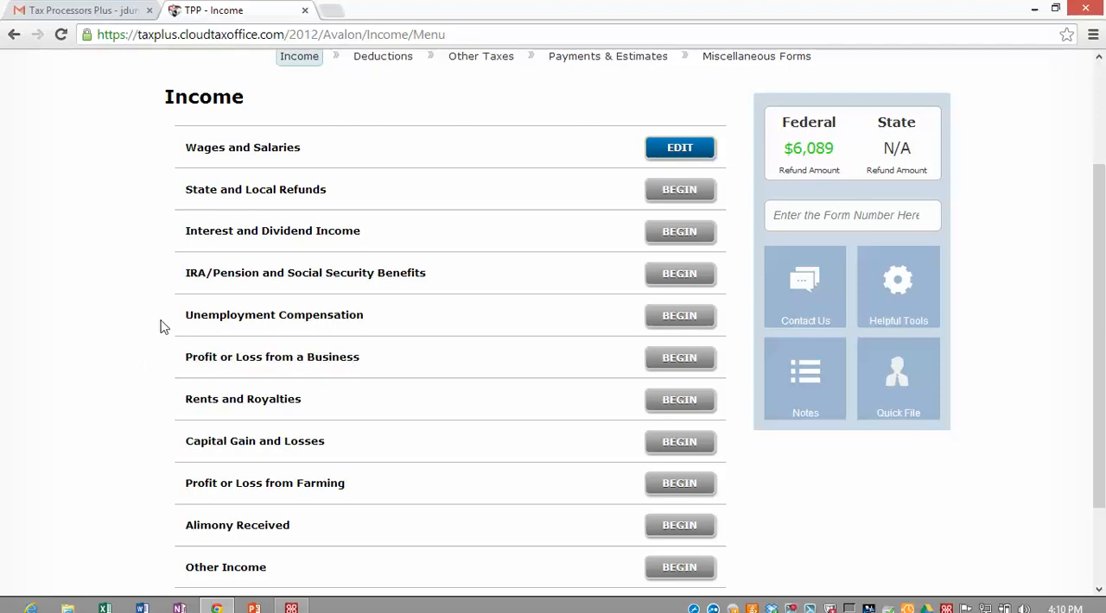
{"action": "left_click", "coordinate": [678, 363]}
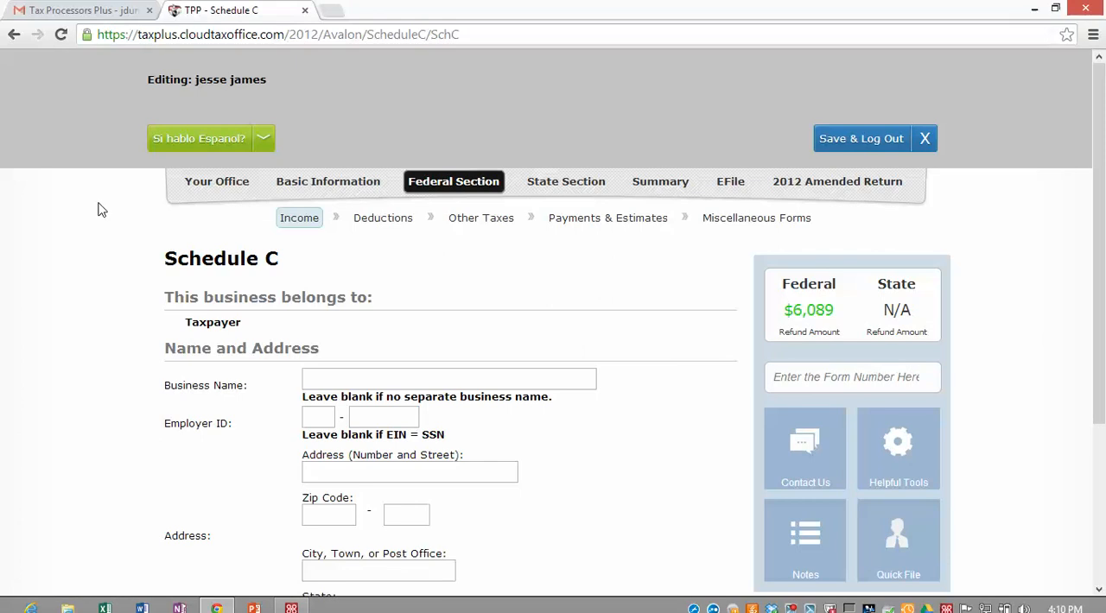
{"action": "scroll", "coordinate": [198, 425], "scroll_direction": "down", "scroll_amount": 2}
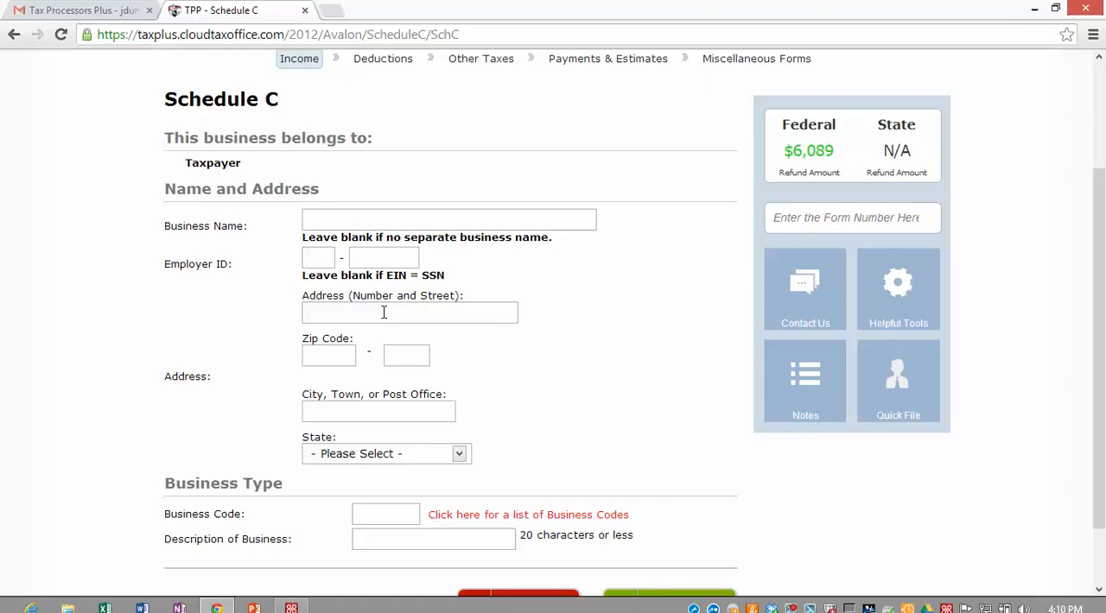
Step: Enter landscaper plus as the business name and lawn care as the business description, and submit the Schedule C basic information
{"action": "scroll", "coordinate": [321, 337], "scroll_direction": "down", "scroll_amount": 2}
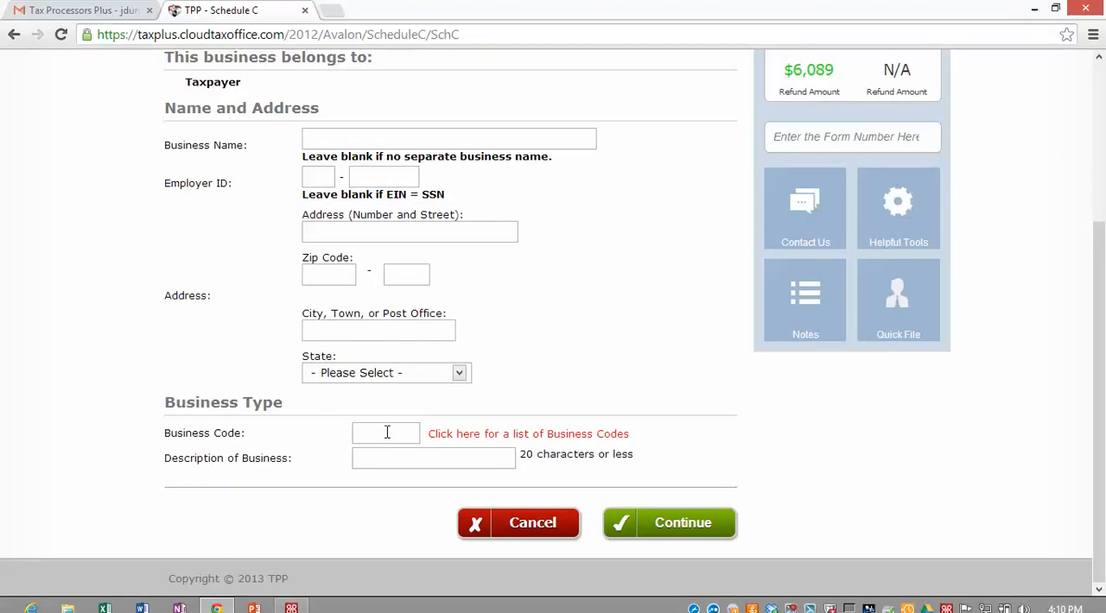
{"action": "left_click", "coordinate": [375, 460]}
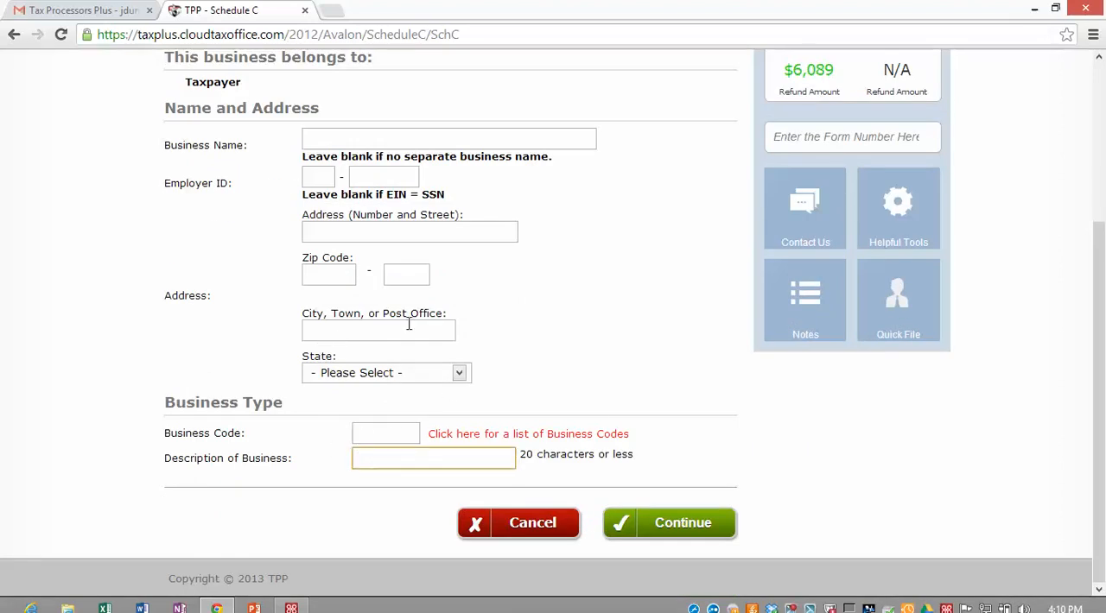
{"action": "left_click", "coordinate": [315, 139]}
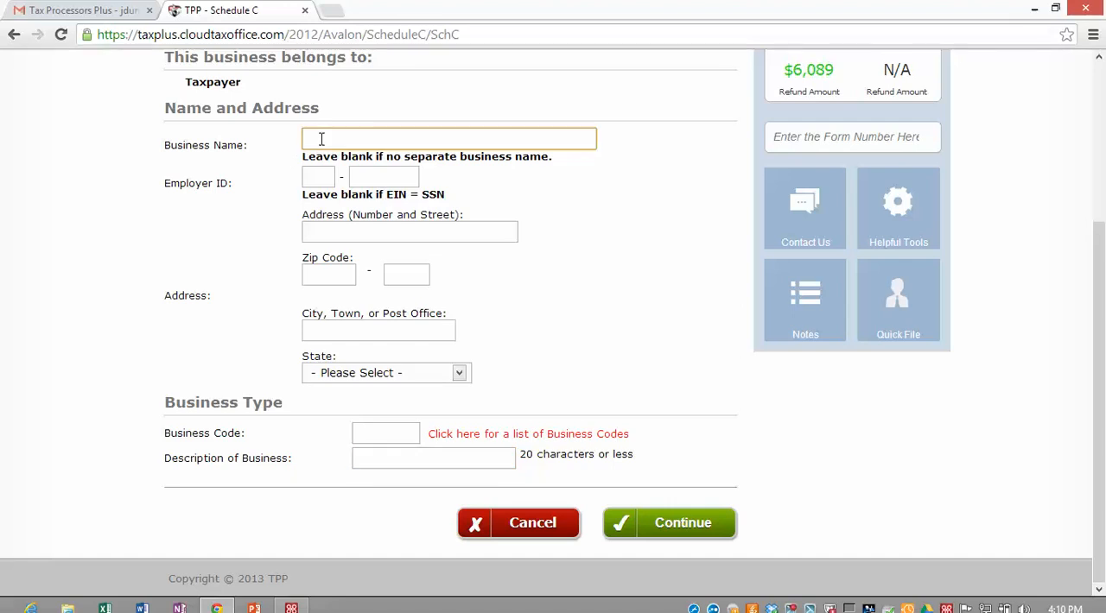
{"action": "type", "text": "LAN"}
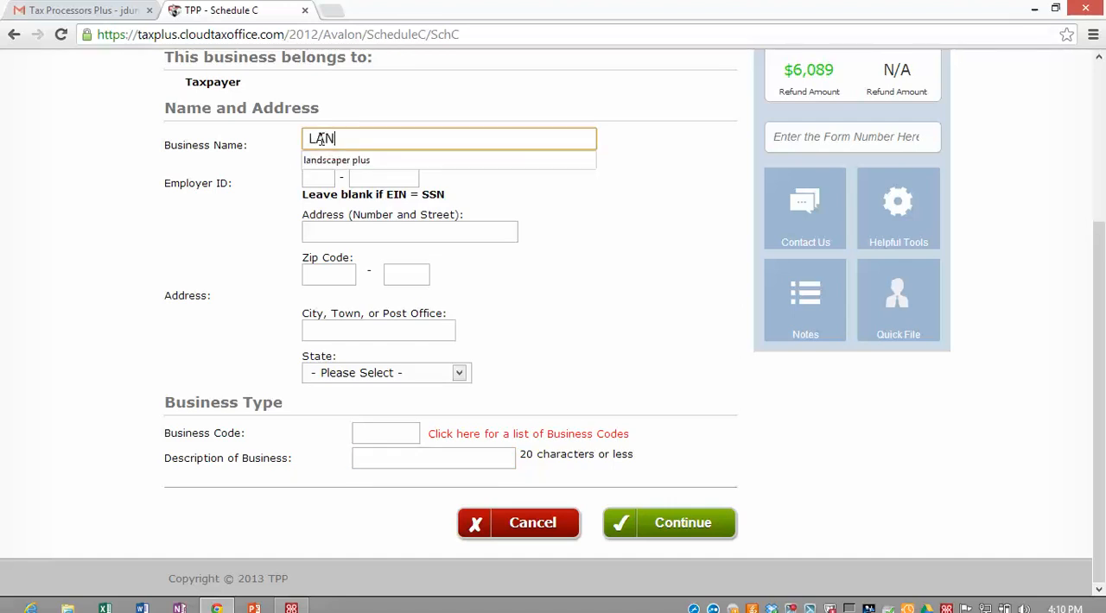
{"action": "key", "text": "Down"}
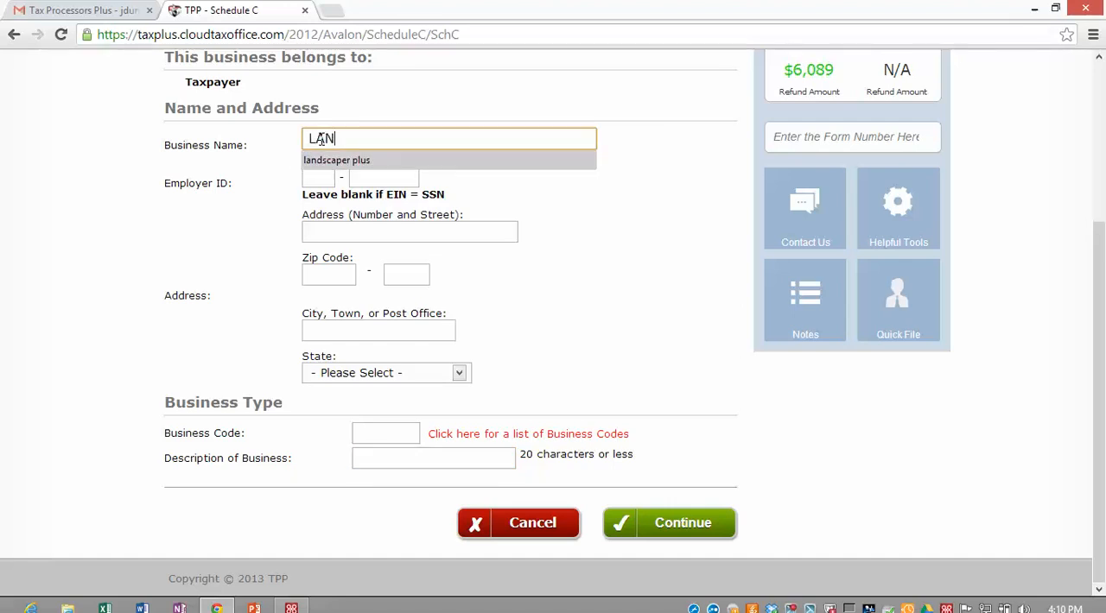
{"action": "type", "text": "N"}
{"action": "key", "text": "Return"}
{"action": "left_click", "coordinate": [389, 460]}
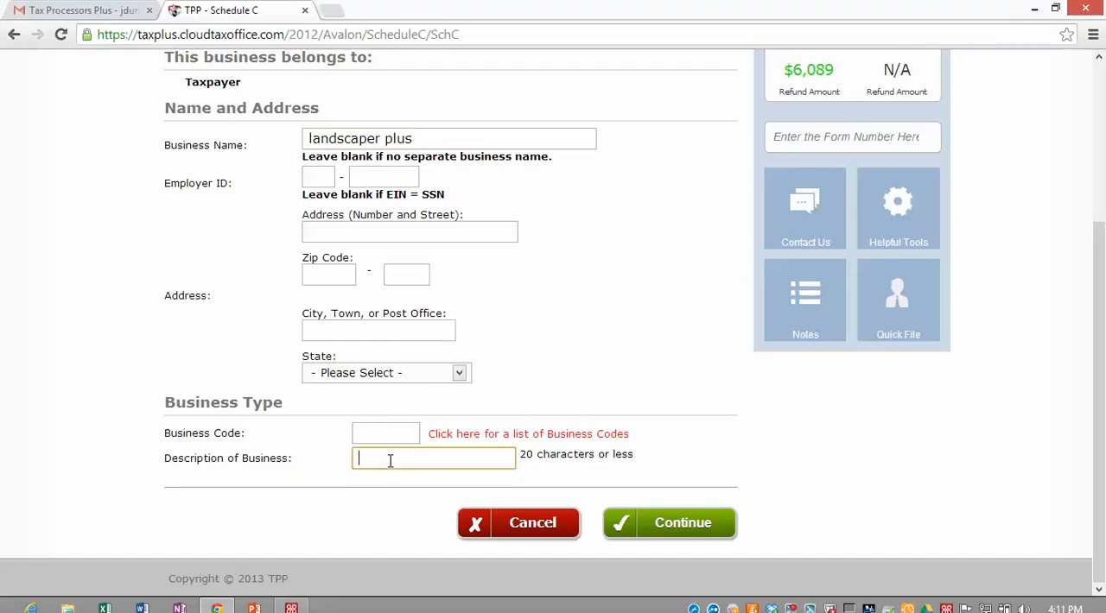
{"action": "type", "text": "LAWN CARE"}
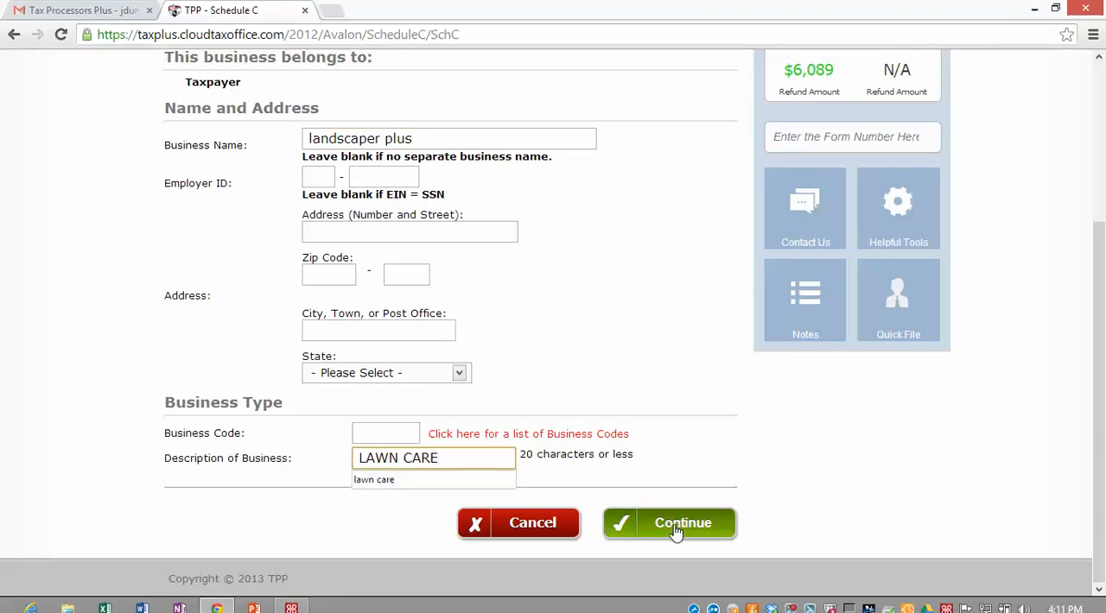
{"action": "left_click", "coordinate": [677, 529]}
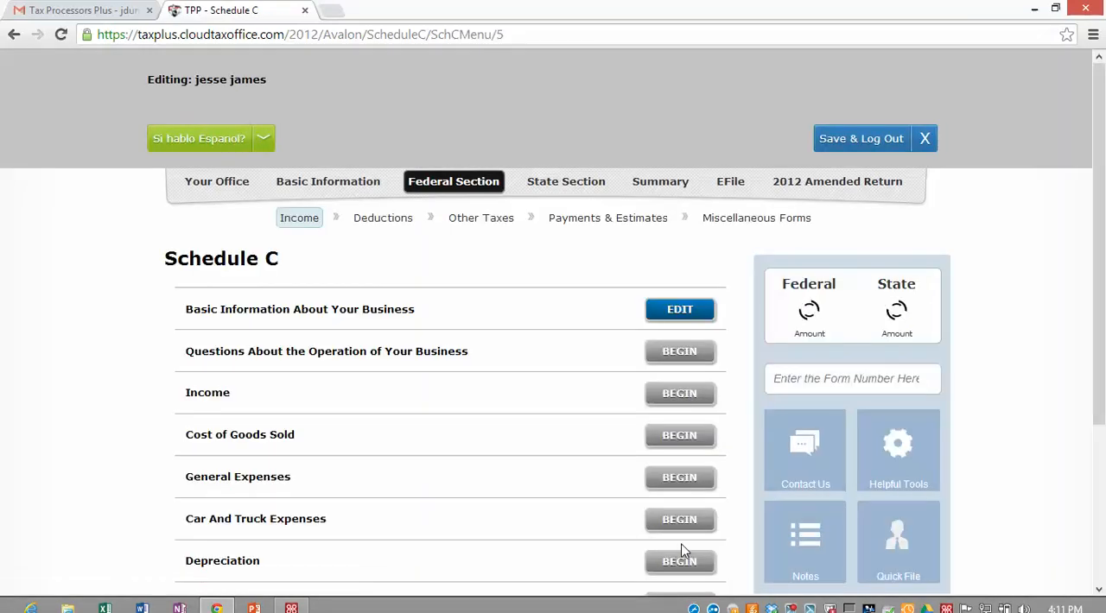
Step: Begin the questions about the business's operation and submit them with Cash accounting, Cost inventory valuation and material participation left selected
{"action": "scroll", "coordinate": [314, 347], "scroll_direction": "down", "scroll_amount": 1}
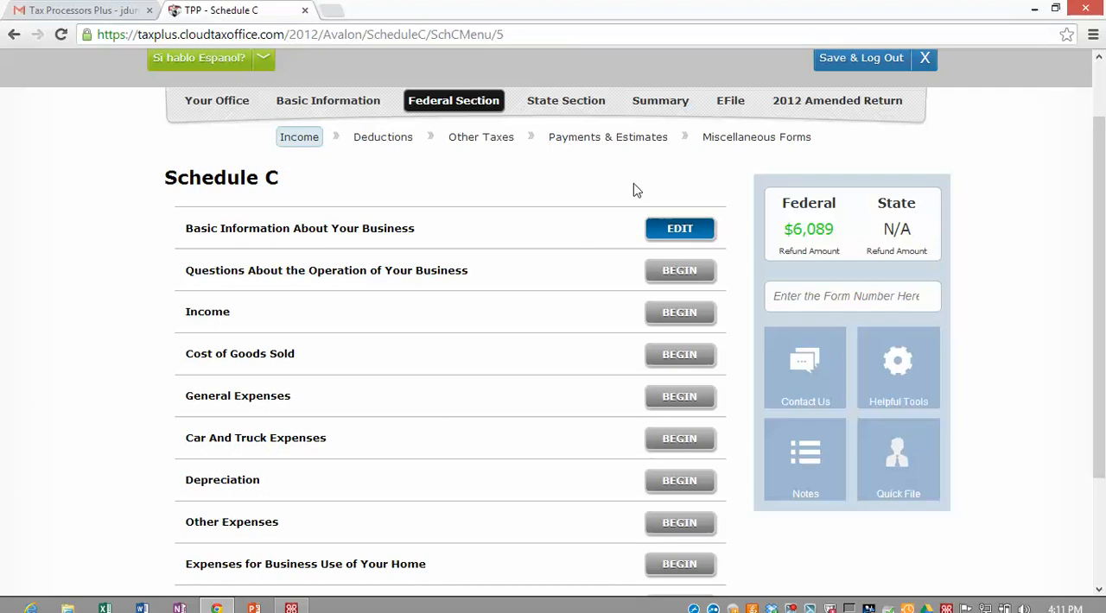
{"action": "scroll", "coordinate": [95, 381], "scroll_direction": "down", "scroll_amount": 1}
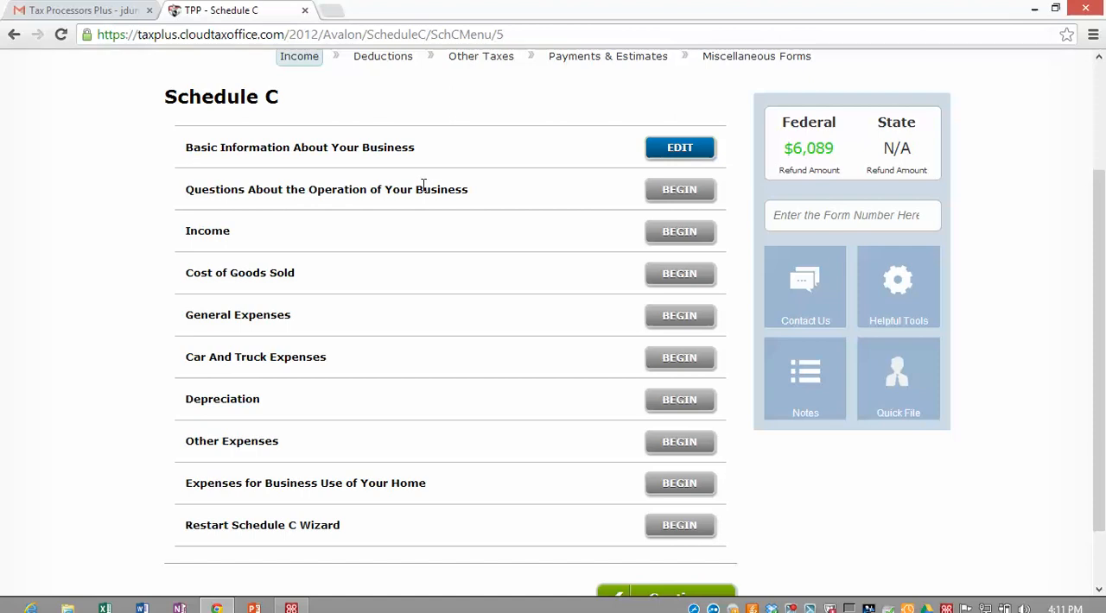
{"action": "left_click", "coordinate": [693, 195]}
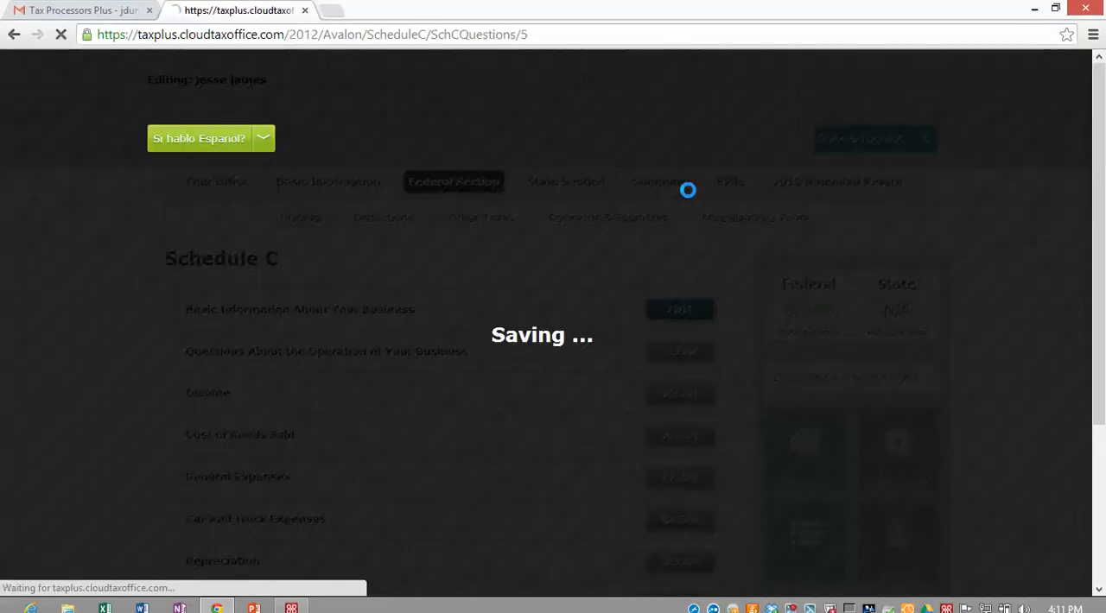
{"action": "scroll", "coordinate": [529, 263], "scroll_direction": "down", "scroll_amount": 1}
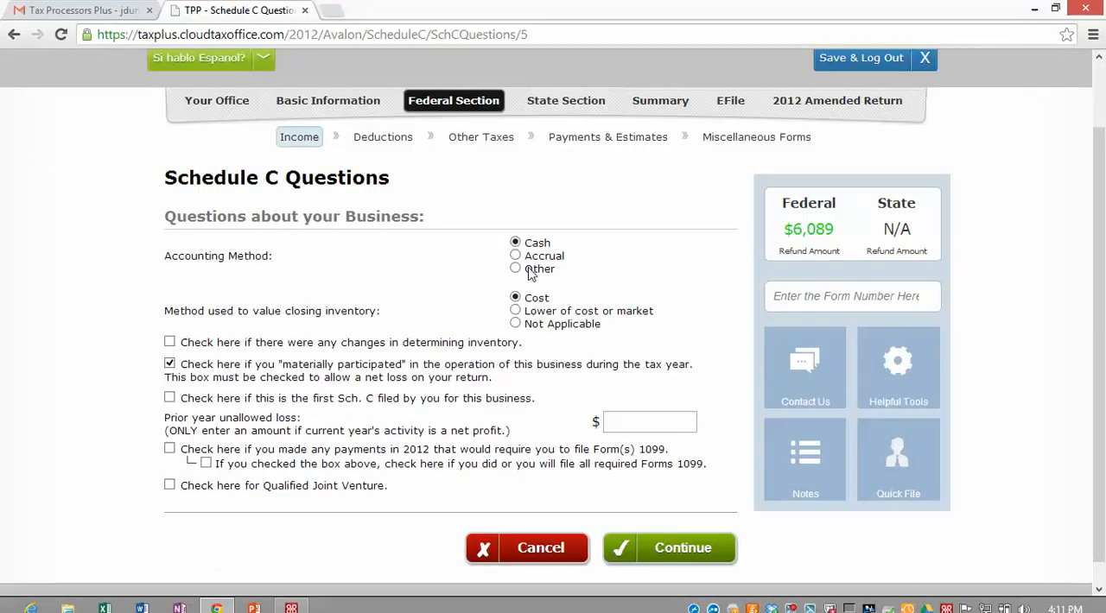
{"action": "scroll", "coordinate": [532, 281], "scroll_direction": "down", "scroll_amount": 1}
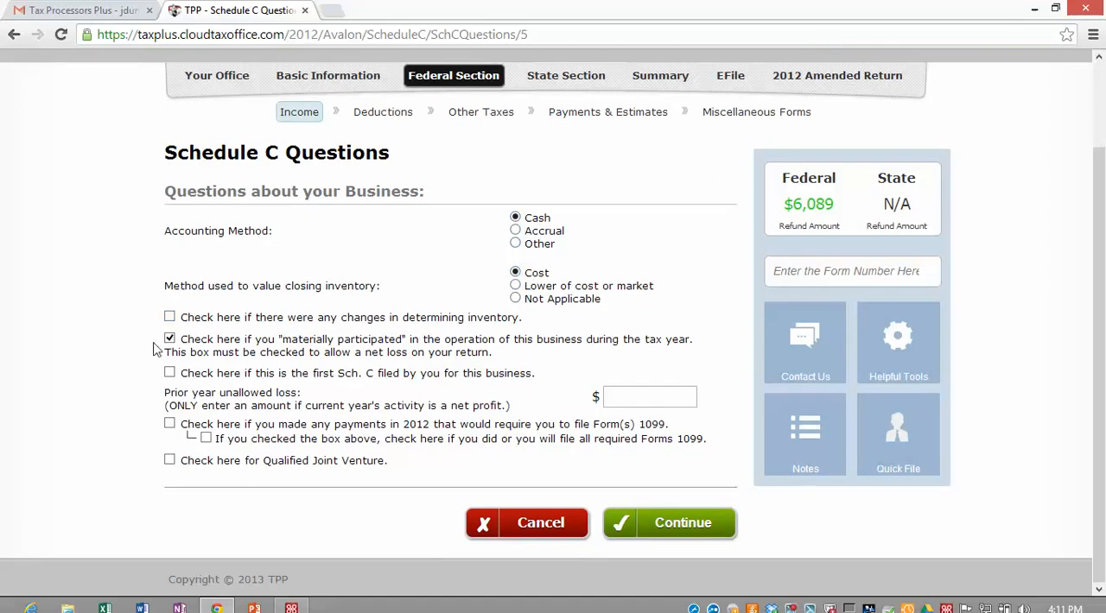
{"action": "left_click", "coordinate": [682, 524]}
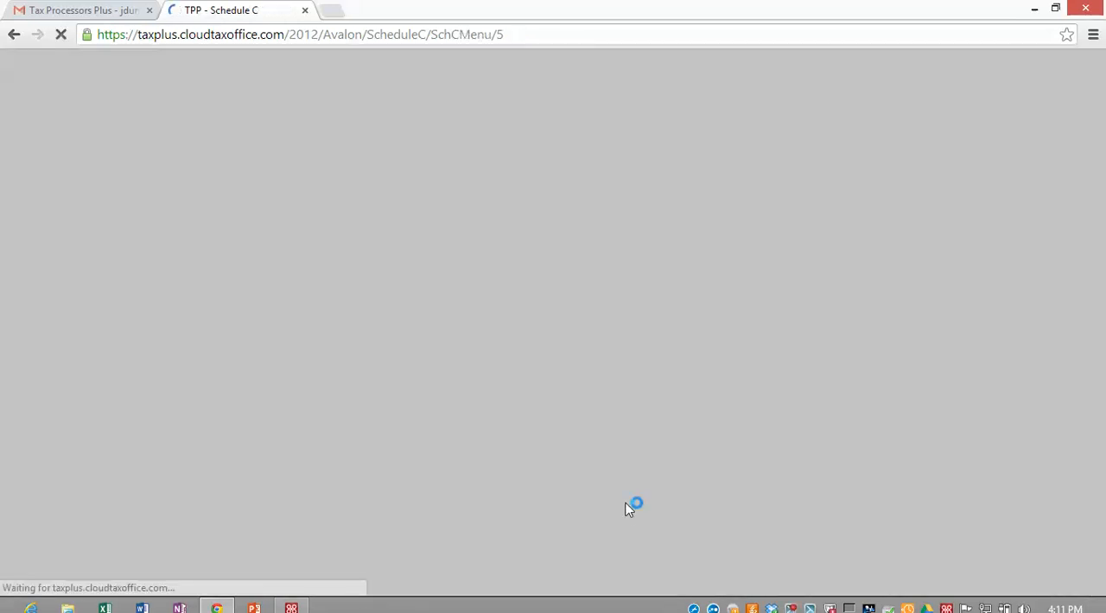
Step: Enter Schedule C income with gross receipts of 3500 and other income of 1500, and save it
{"action": "scroll", "coordinate": [338, 427], "scroll_direction": "down", "scroll_amount": 1}
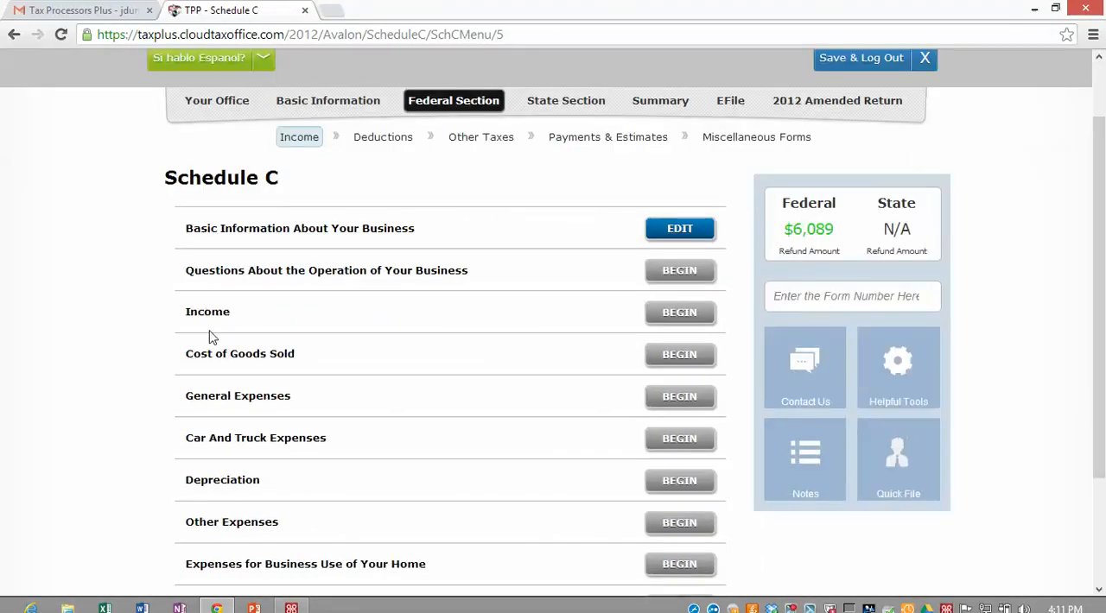
{"action": "left_click", "coordinate": [649, 323]}
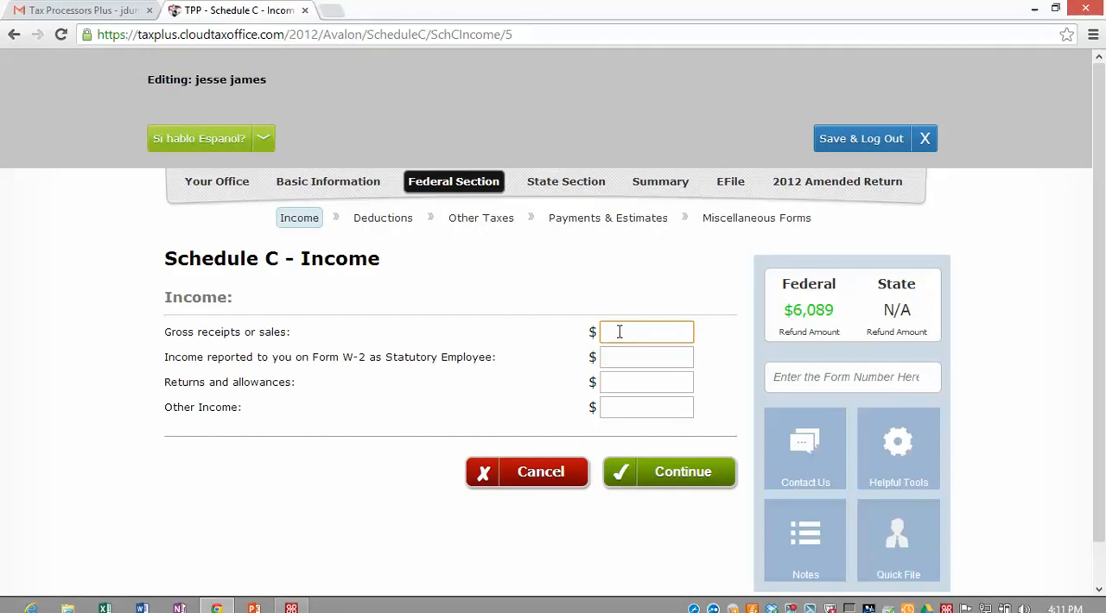
{"action": "type", "text": "3500"}
{"action": "left_click", "coordinate": [623, 356]}
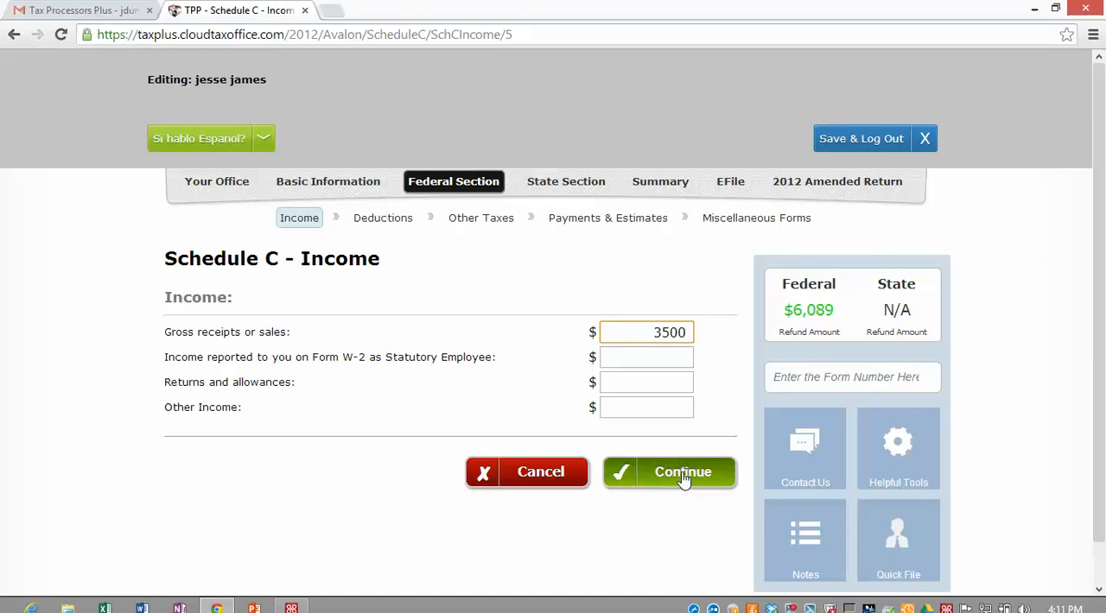
{"action": "left_click", "coordinate": [645, 406]}
{"action": "type", "text": "150"}
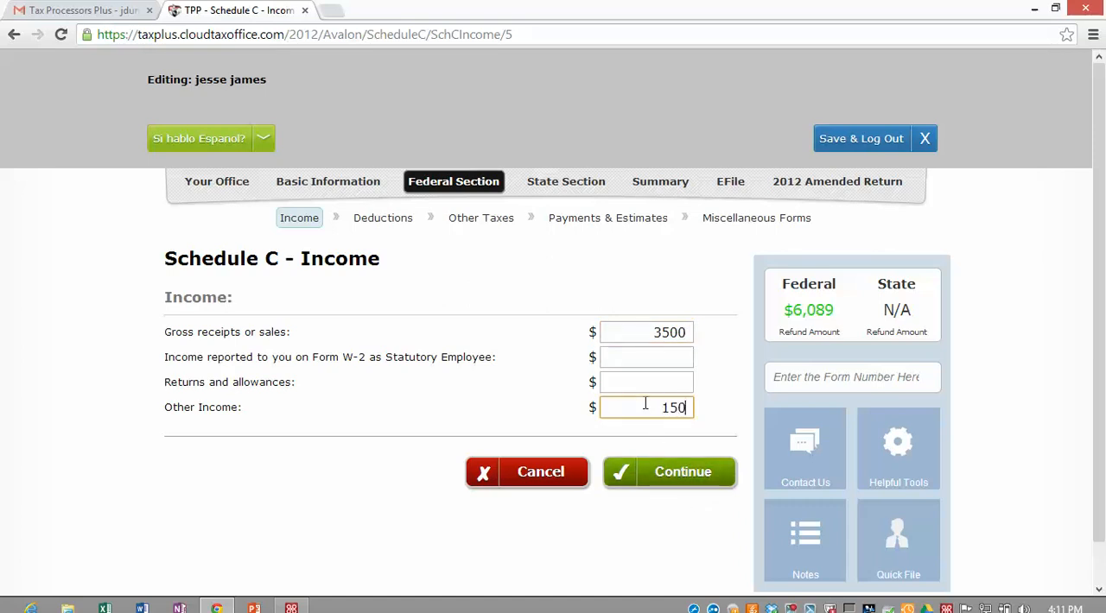
{"action": "type", "text": "0"}
{"action": "left_click", "coordinate": [676, 473]}
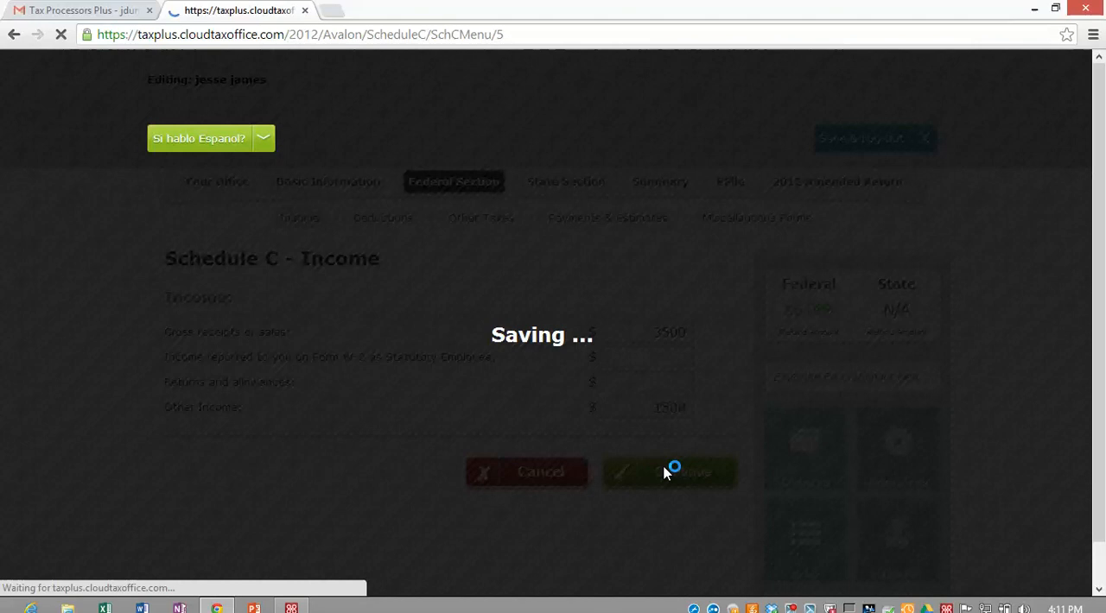
Step: Enter Schedule C general expenses of 350 for advertising, 350 for insurance other than health and 1250 for office expense, and save them
{"action": "scroll", "coordinate": [449, 438], "scroll_direction": "down", "scroll_amount": 1}
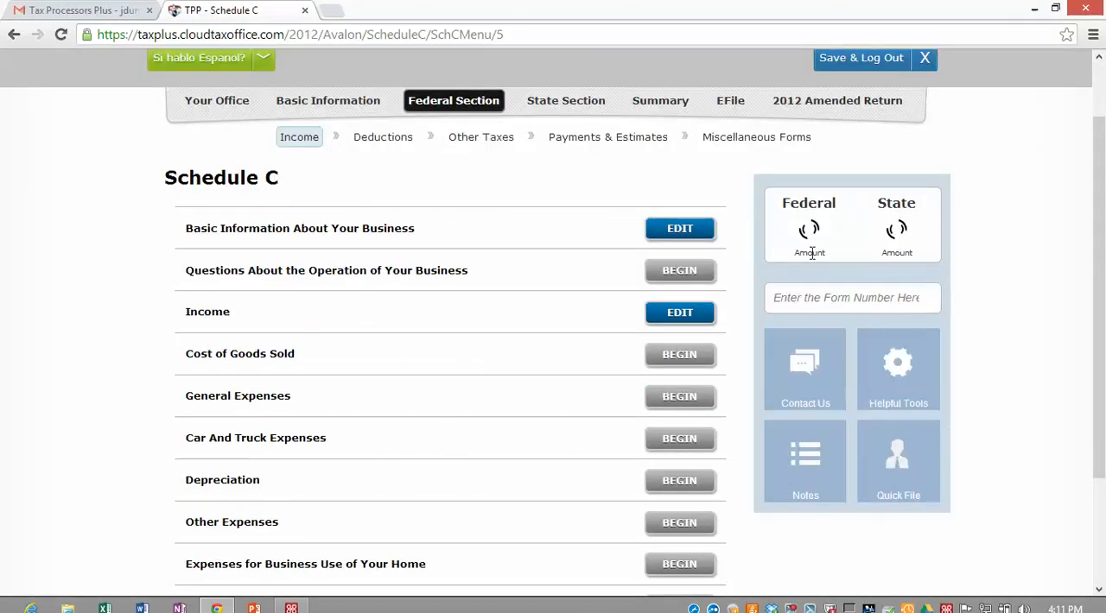
{"action": "scroll", "coordinate": [518, 314], "scroll_direction": "down", "scroll_amount": 1}
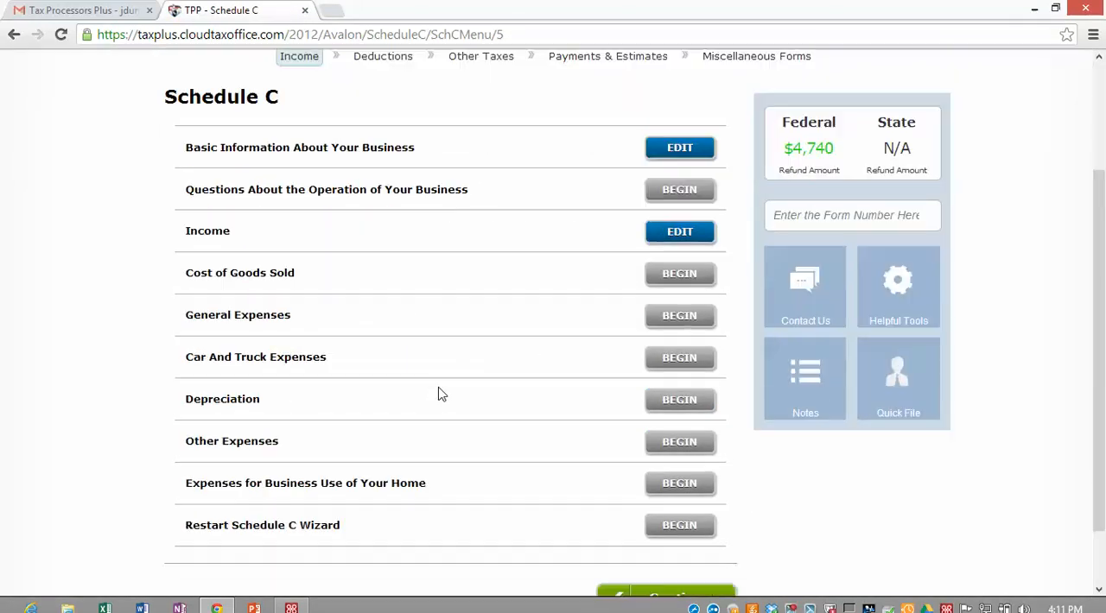
{"action": "left_click", "coordinate": [680, 314]}
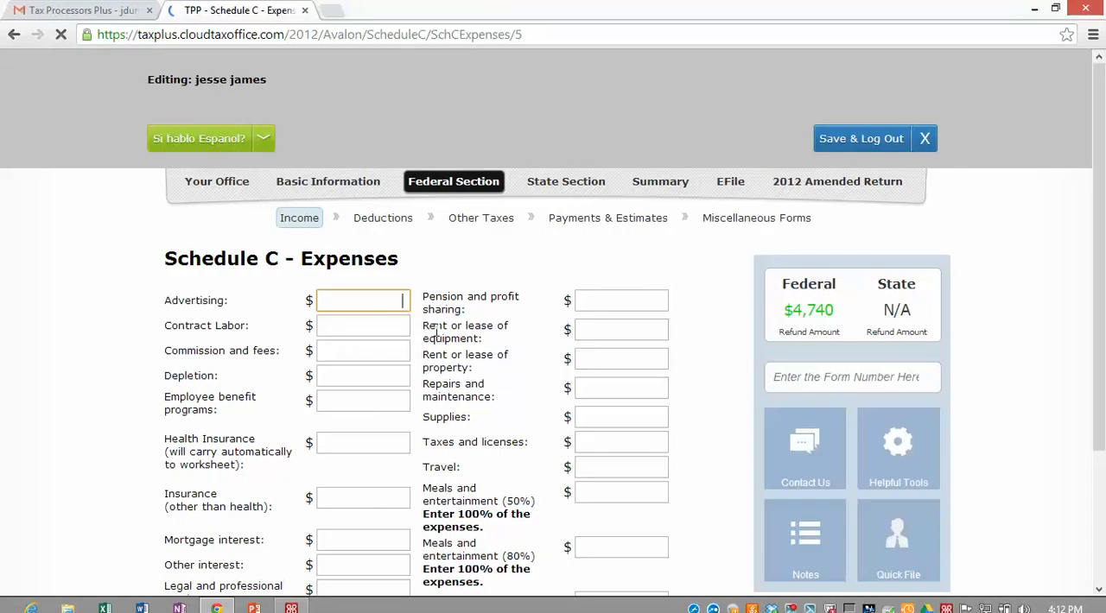
{"action": "scroll", "coordinate": [400, 264], "scroll_direction": "down", "scroll_amount": 1}
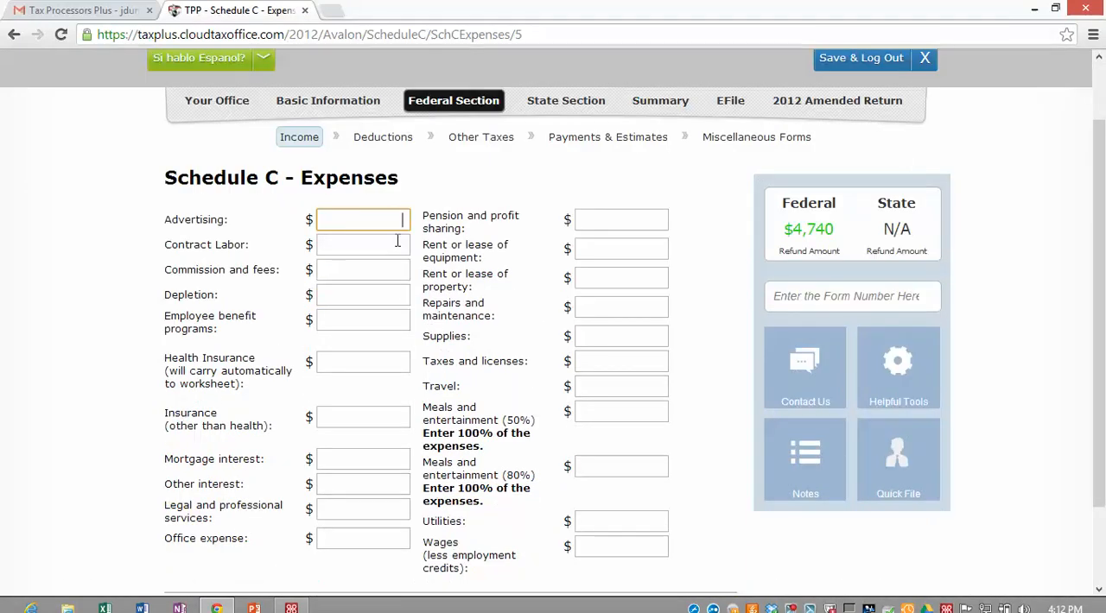
{"action": "type", "text": "350"}
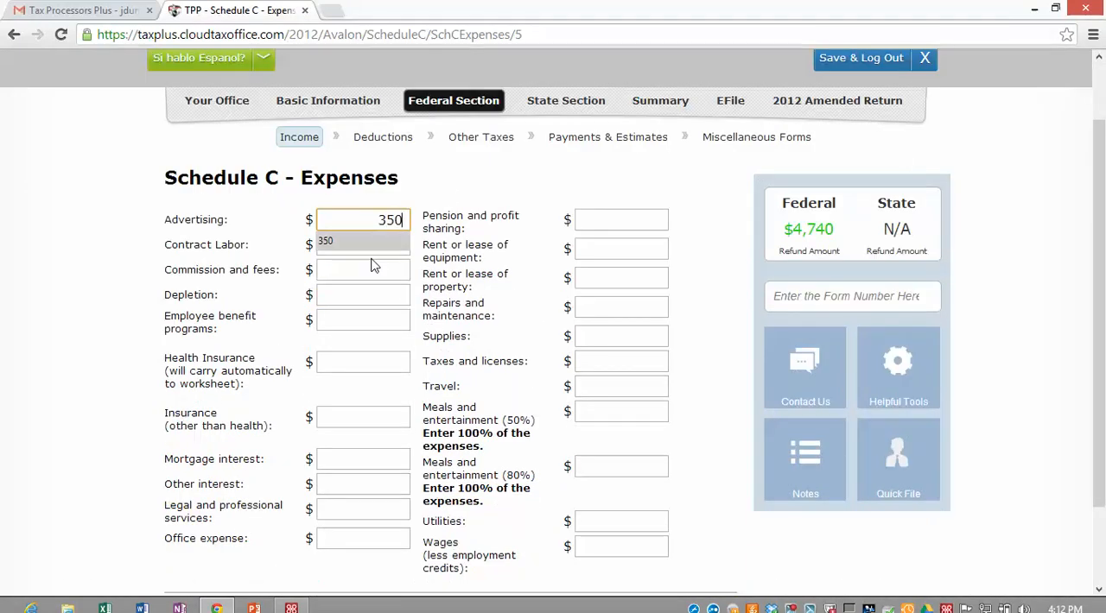
{"action": "left_click", "coordinate": [343, 417]}
{"action": "type", "text": "350"}
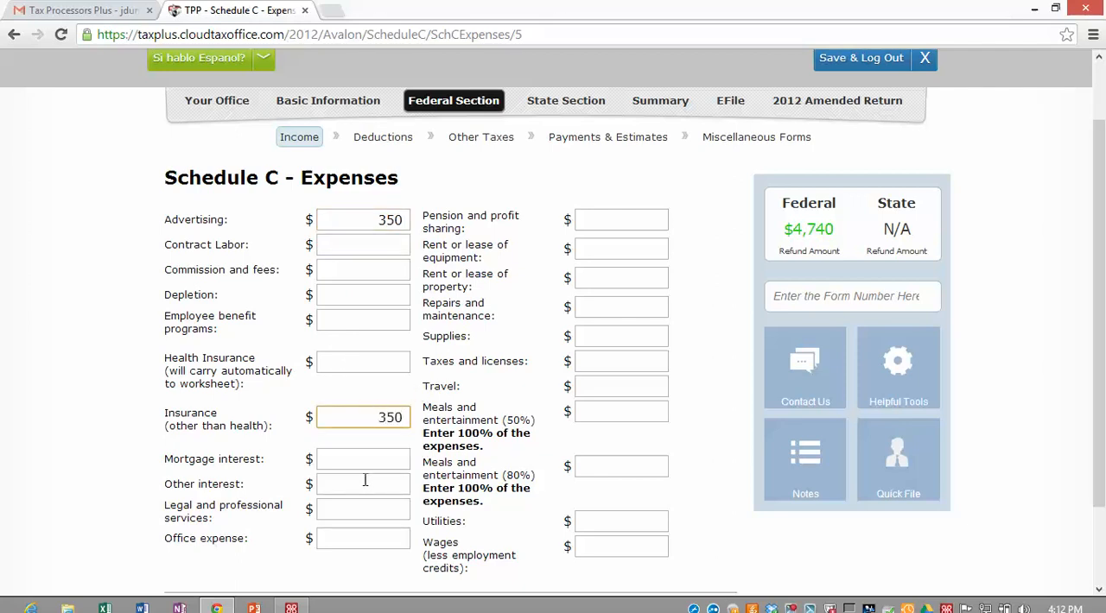
{"action": "left_click", "coordinate": [368, 486]}
{"action": "left_click", "coordinate": [387, 537]}
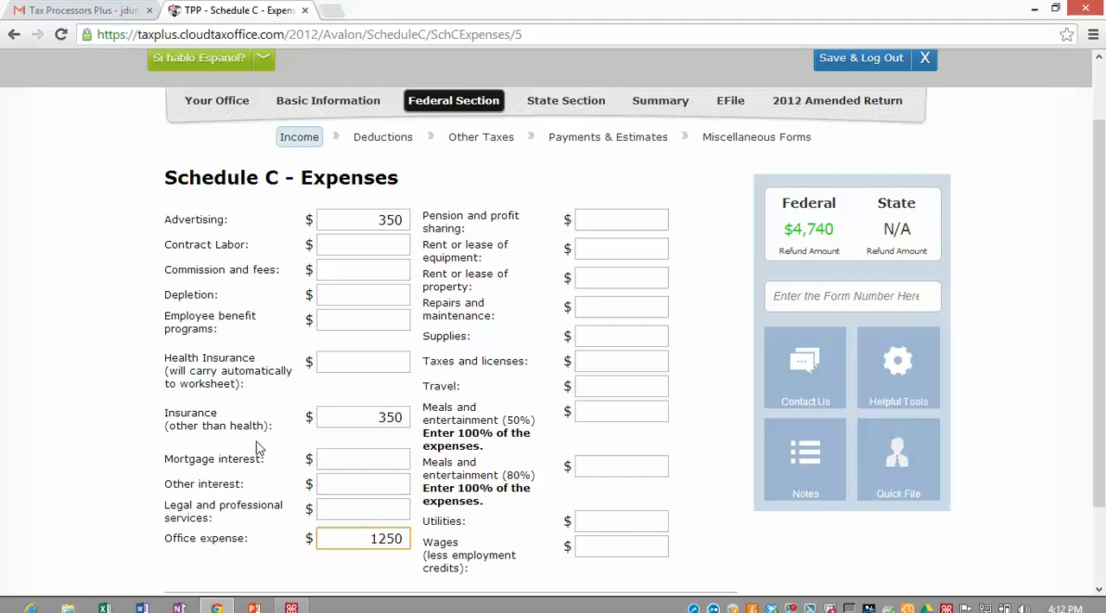
{"action": "scroll", "coordinate": [553, 276], "scroll_direction": "down", "scroll_amount": 1}
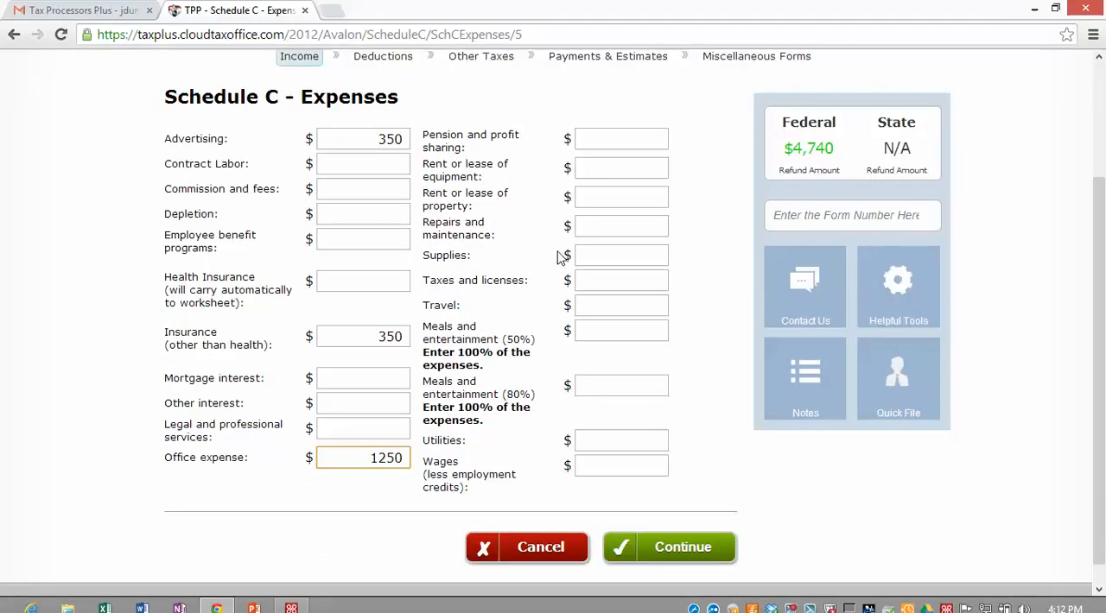
{"action": "left_click", "coordinate": [661, 547]}
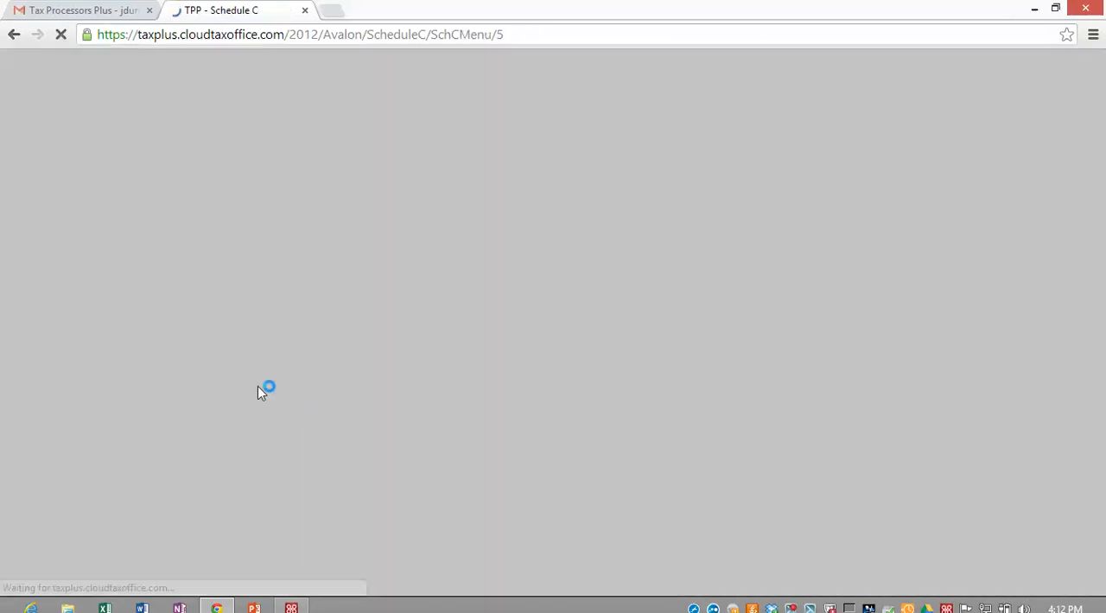
Step: Begin the car and truck expenses with TRUCK as the vehicle description and 1/1/2012 as the date placed in service
{"action": "scroll", "coordinate": [276, 375], "scroll_direction": "down", "scroll_amount": 1}
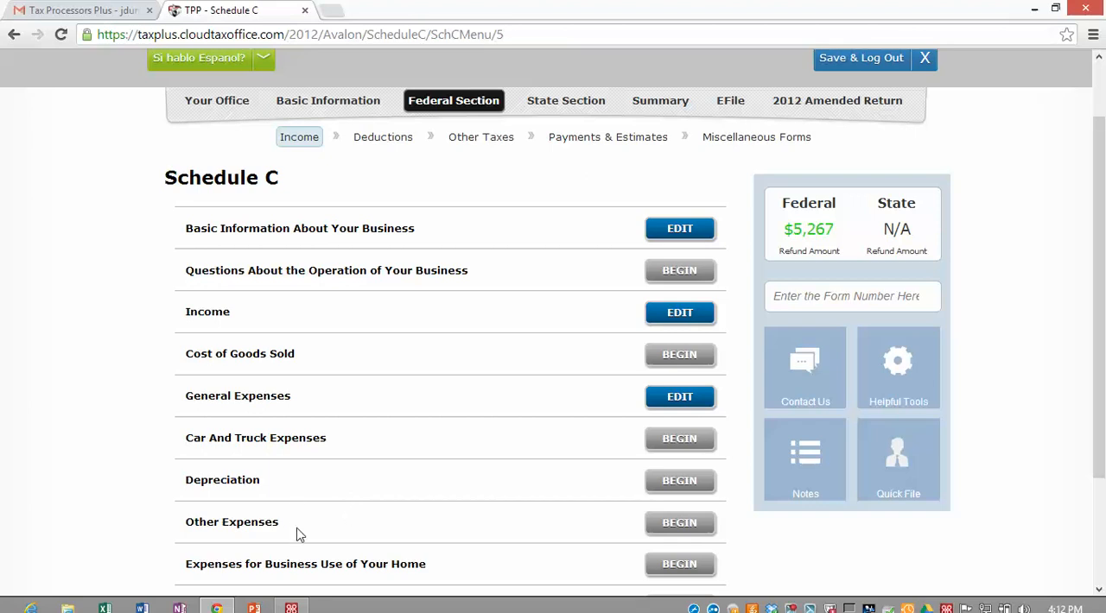
{"action": "left_click", "coordinate": [677, 441]}
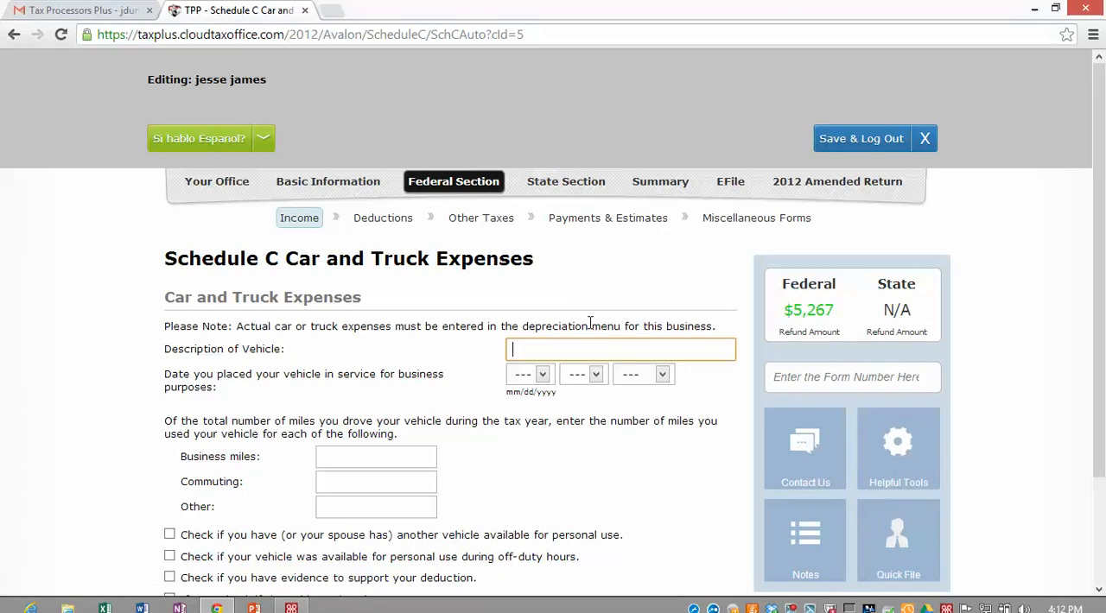
{"action": "type", "text": "TRUCK"}
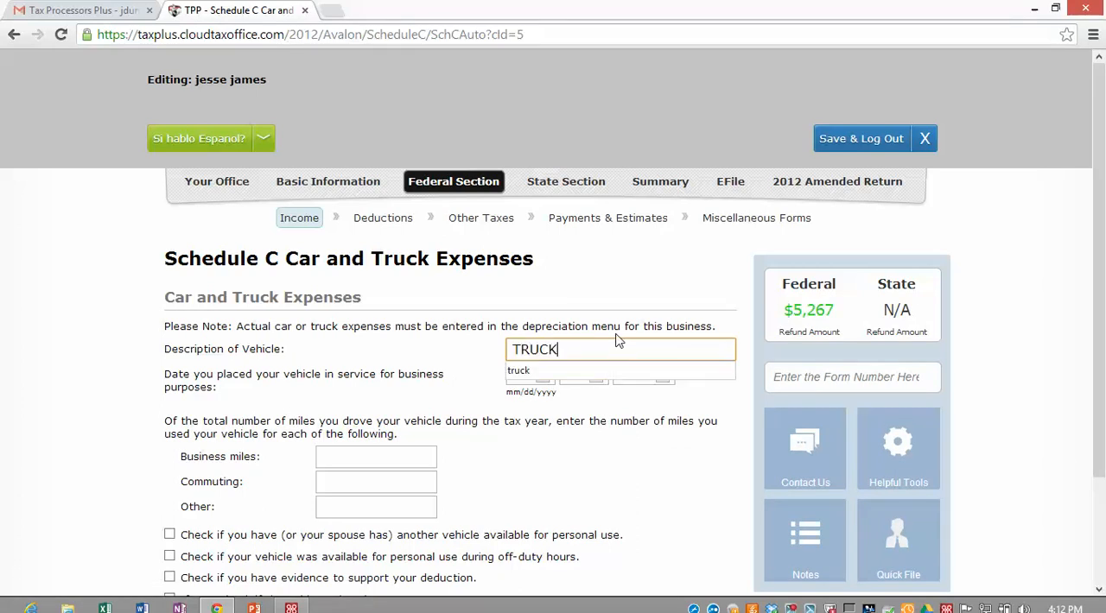
{"action": "key", "text": "Tab"}
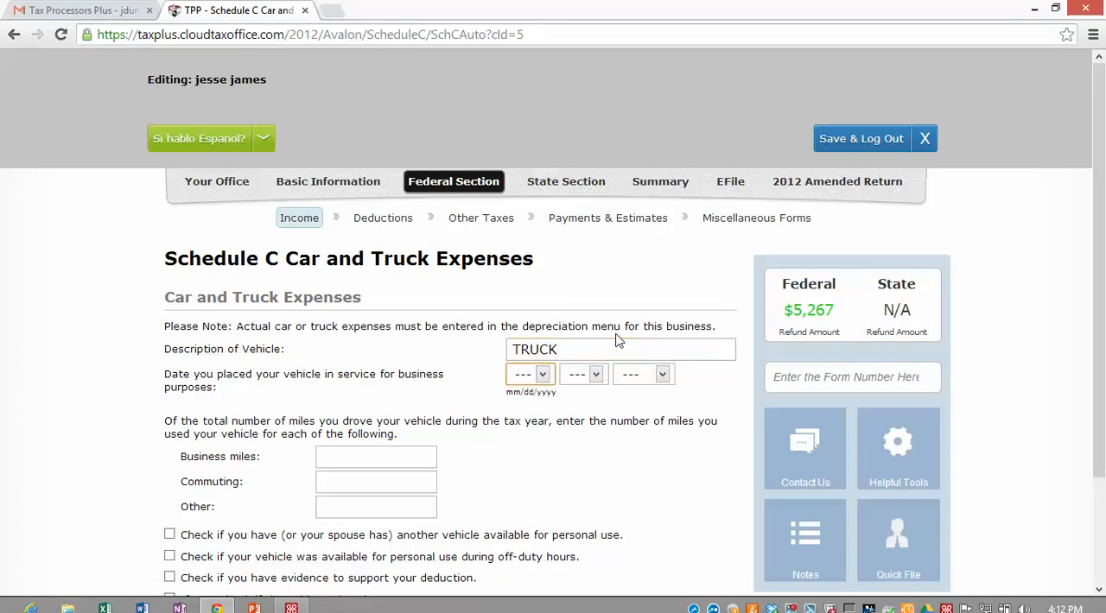
{"action": "left_click", "coordinate": [542, 374]}
{"action": "left_click", "coordinate": [547, 403]}
{"action": "left_click", "coordinate": [598, 382]}
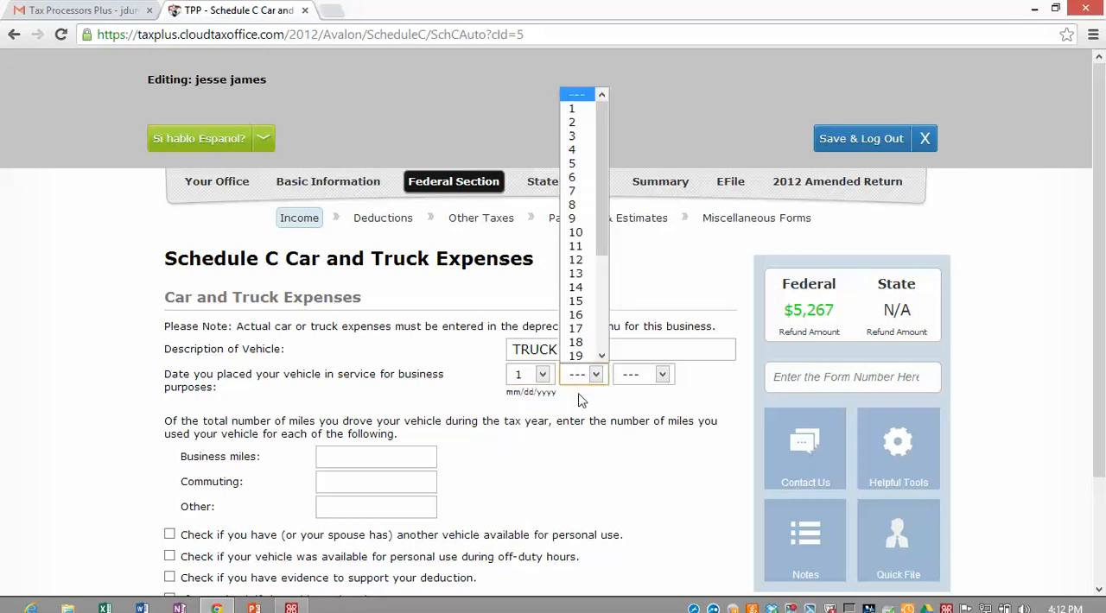
{"action": "left_click", "coordinate": [579, 107]}
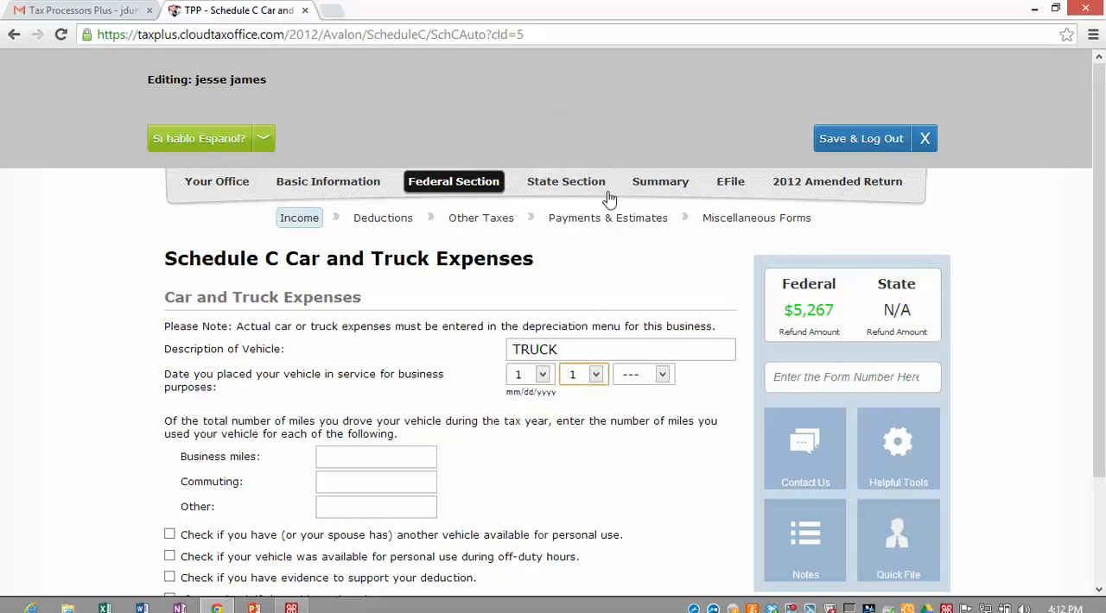
{"action": "left_click", "coordinate": [661, 377]}
{"action": "left_click", "coordinate": [636, 108]}
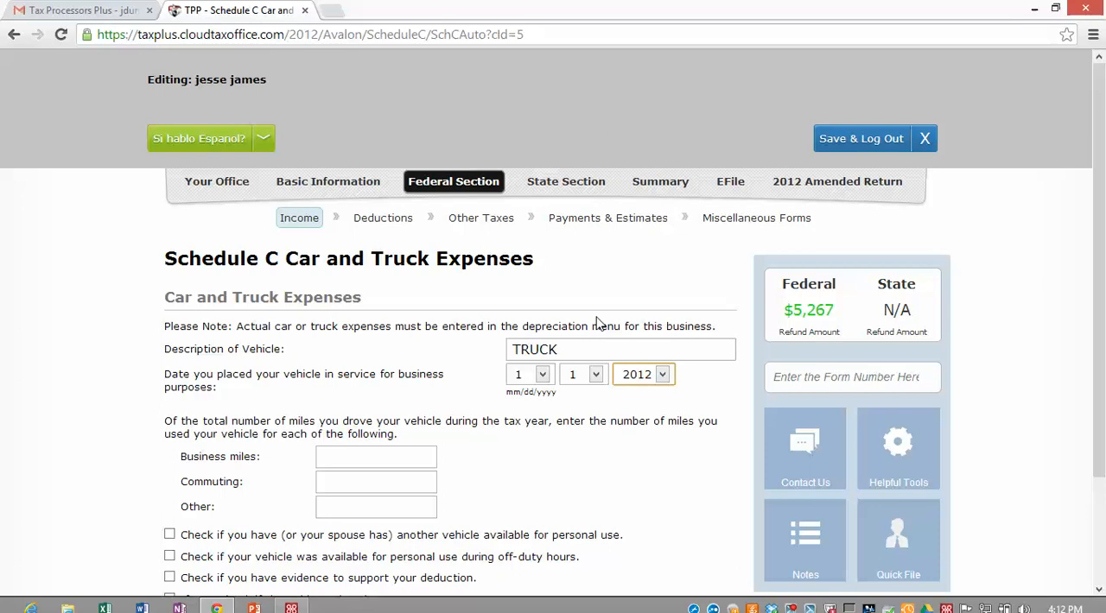
Step: Enter the truck's mileage as 7500 business miles, 150 commuting miles and 150 other miles
{"action": "left_click", "coordinate": [342, 456]}
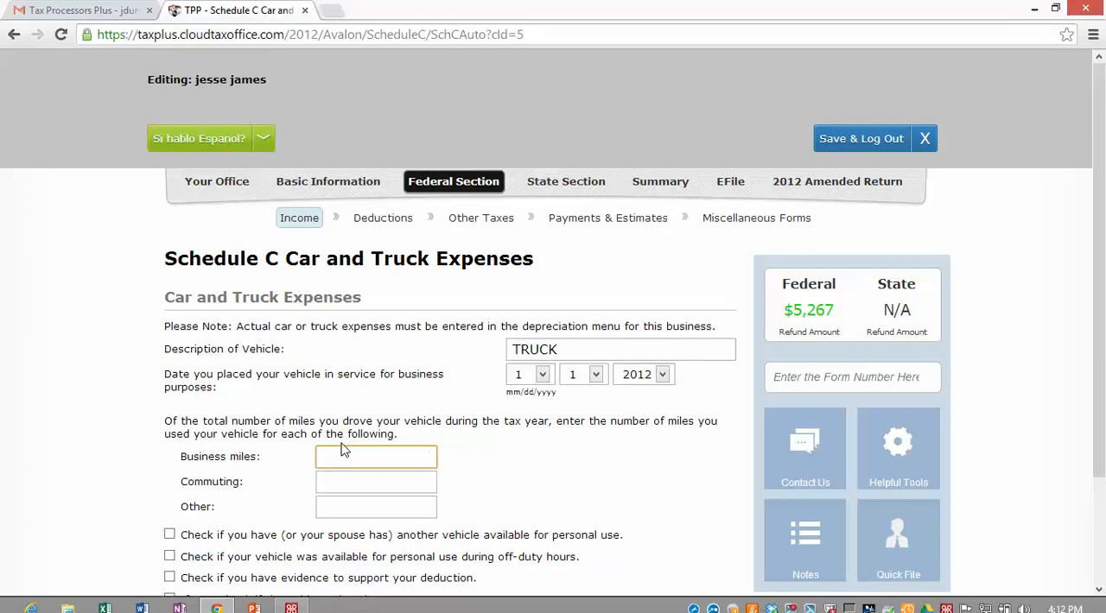
{"action": "type", "text": "7500"}
{"action": "key", "text": "Tab"}
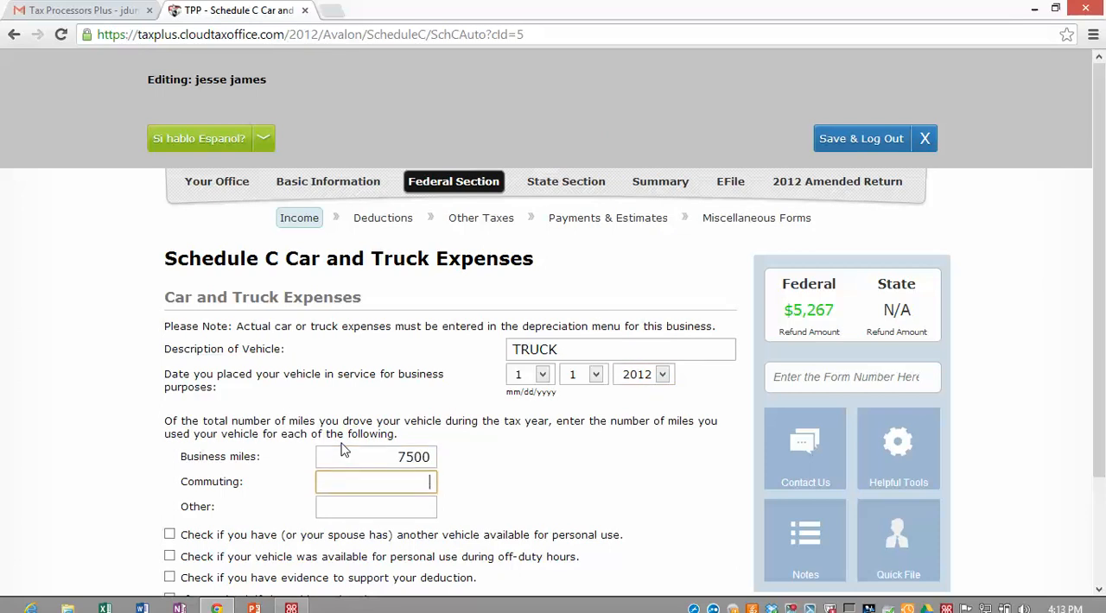
{"action": "type", "text": "150"}
{"action": "key", "text": "Tab"}
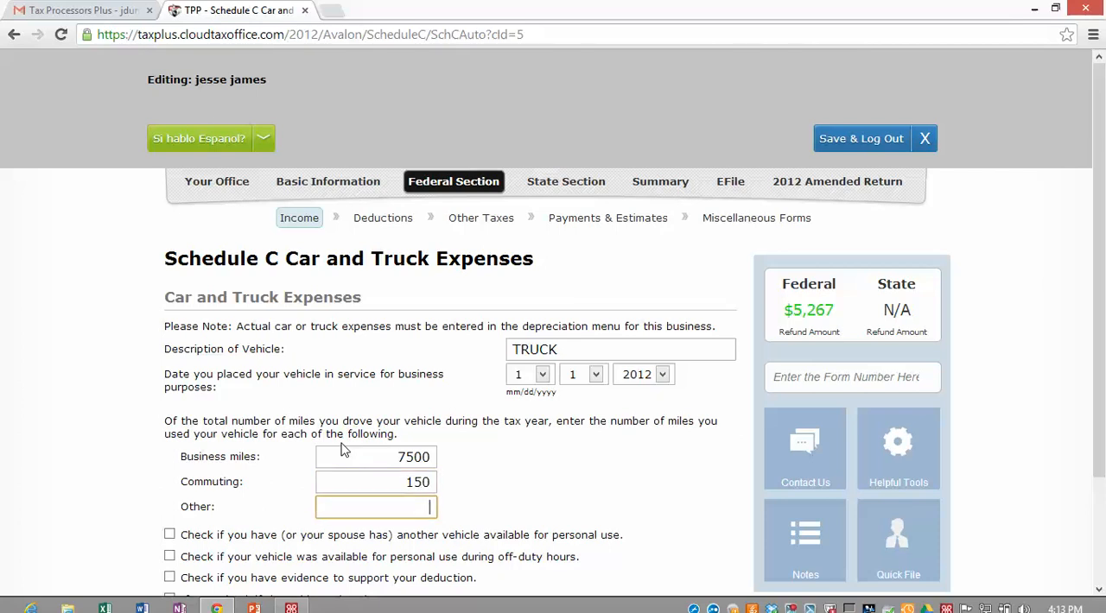
{"action": "type", "text": "150"}
{"action": "key", "text": "Tab"}
Step: Mark the truck as available for off-duty personal use with written supporting evidence, save it and return to the Schedule C sections
{"action": "scroll", "coordinate": [118, 412], "scroll_direction": "down", "scroll_amount": 2}
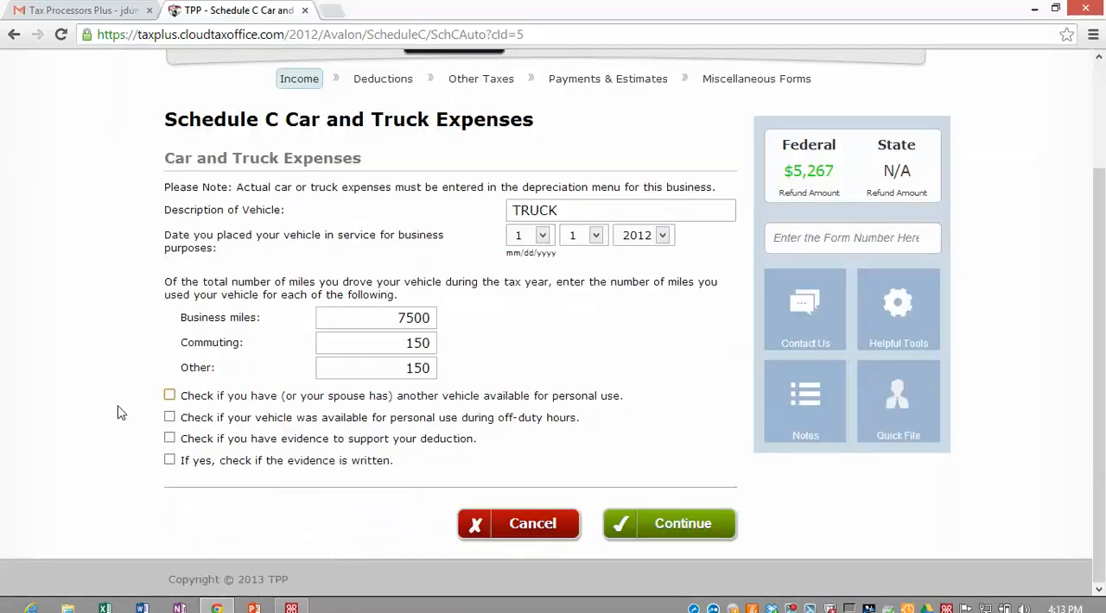
{"action": "left_click", "coordinate": [170, 418]}
{"action": "left_click", "coordinate": [169, 439]}
{"action": "left_click", "coordinate": [169, 460]}
{"action": "left_click", "coordinate": [681, 526]}
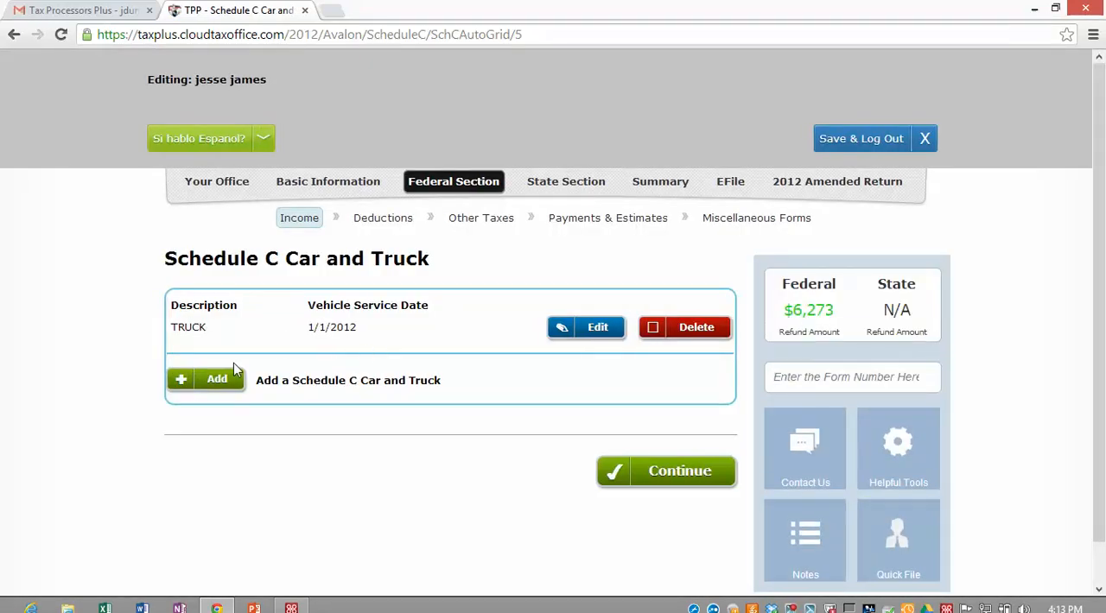
{"action": "left_click", "coordinate": [665, 475]}
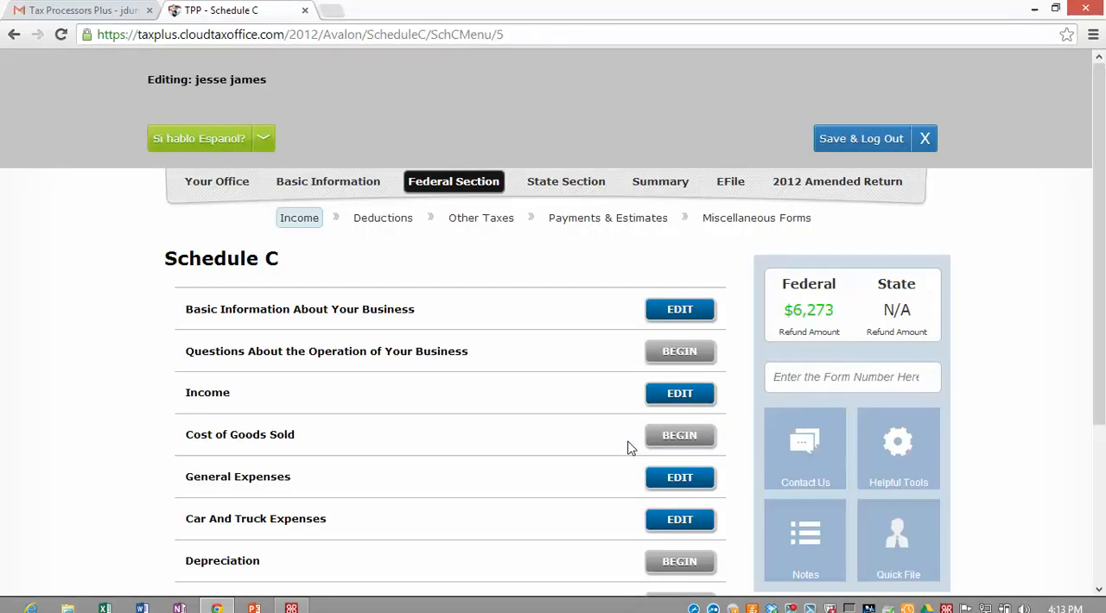
Step: Begin a Schedule C depreciation asset described as computer, with 1/1/2012 as the date placed in service
{"action": "scroll", "coordinate": [618, 458], "scroll_direction": "down", "scroll_amount": 1}
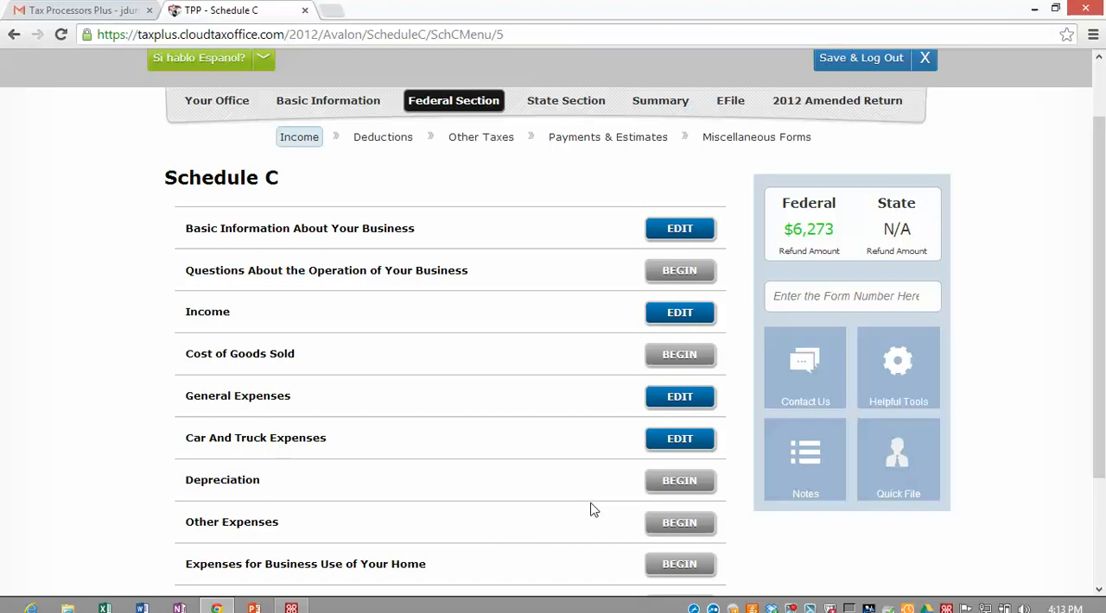
{"action": "left_click", "coordinate": [678, 481]}
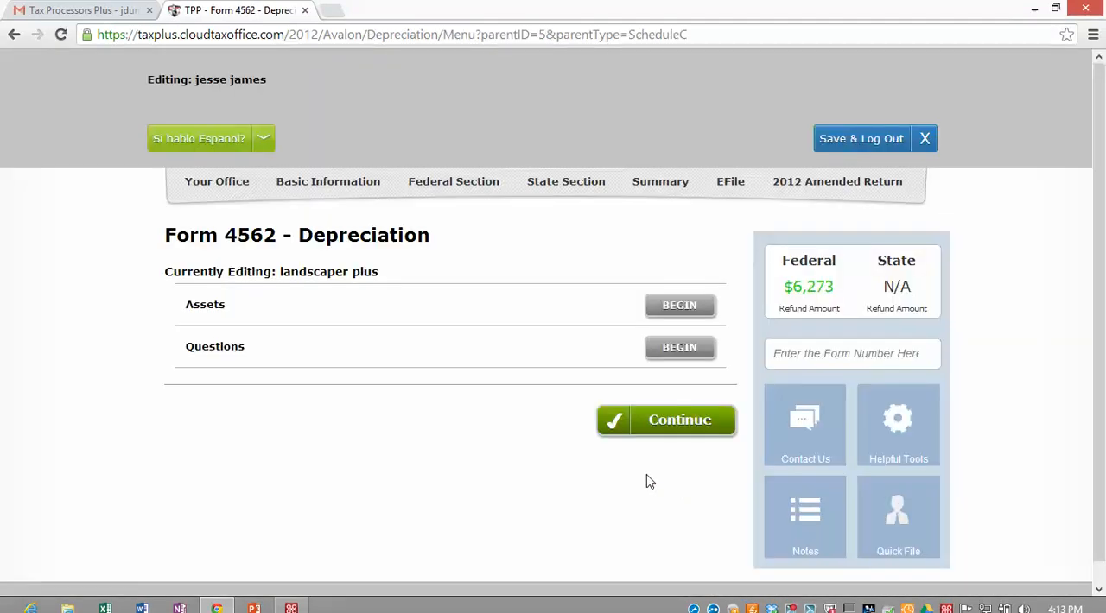
{"action": "left_click", "coordinate": [678, 308]}
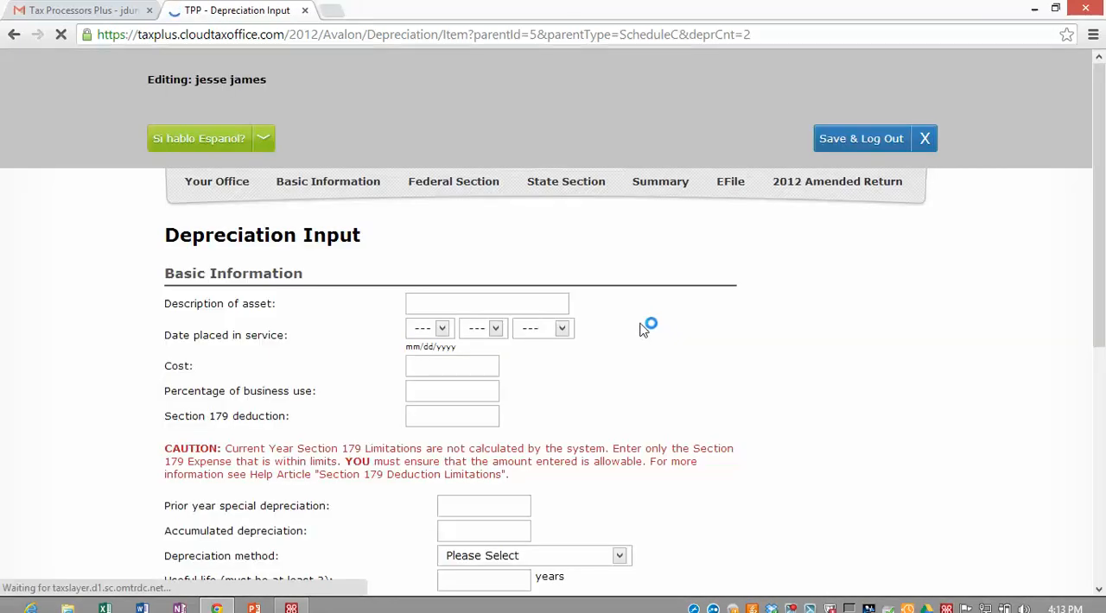
{"action": "left_click", "coordinate": [440, 300]}
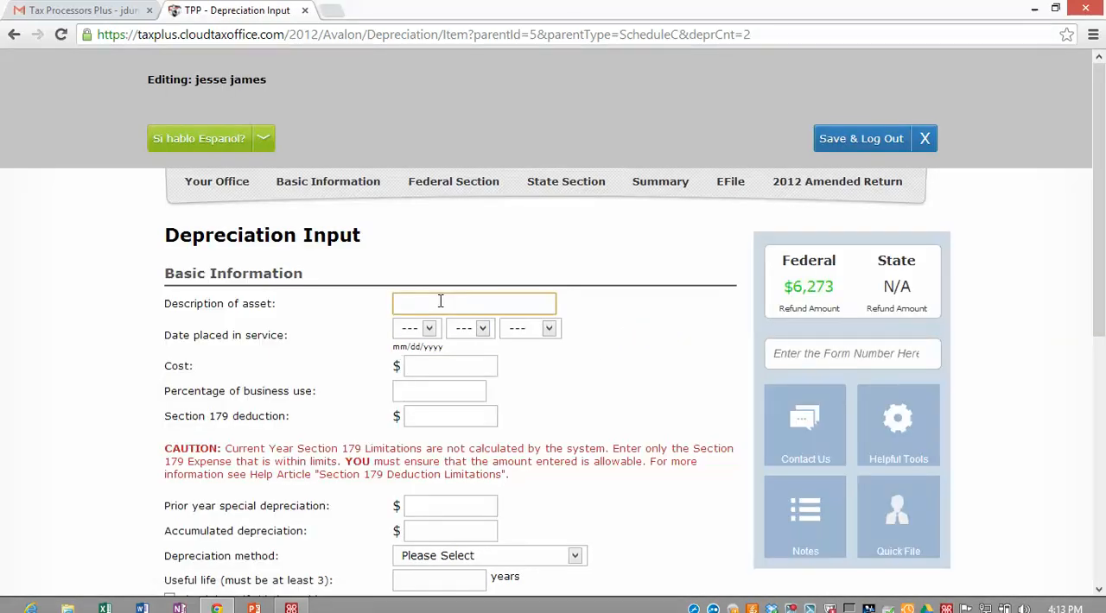
{"action": "type", "text": "COMPUTER"}
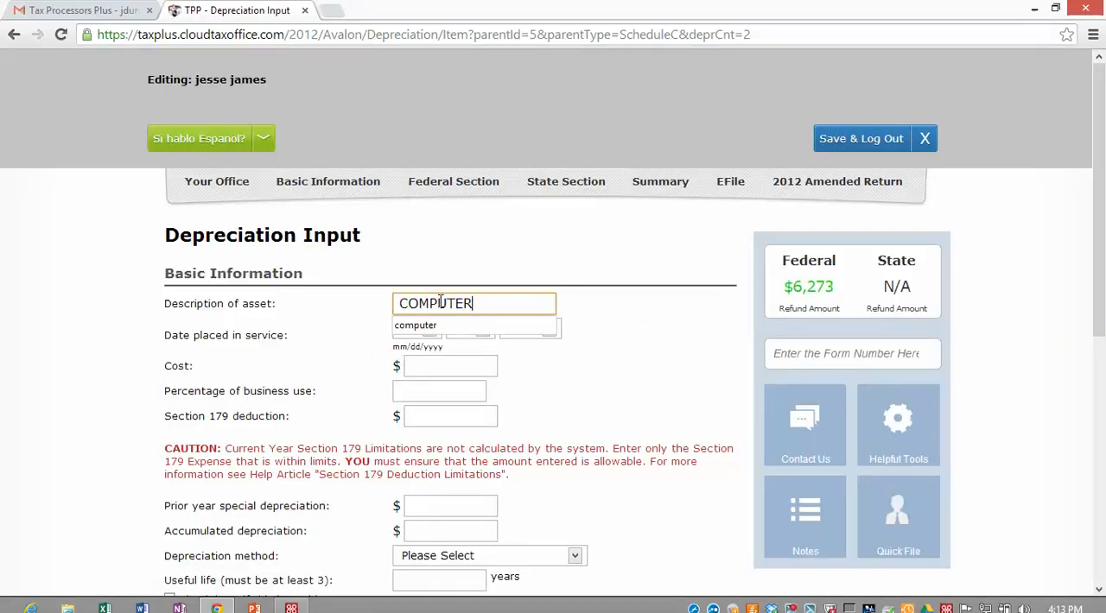
{"action": "left_click", "coordinate": [413, 325]}
{"action": "left_click", "coordinate": [427, 328]}
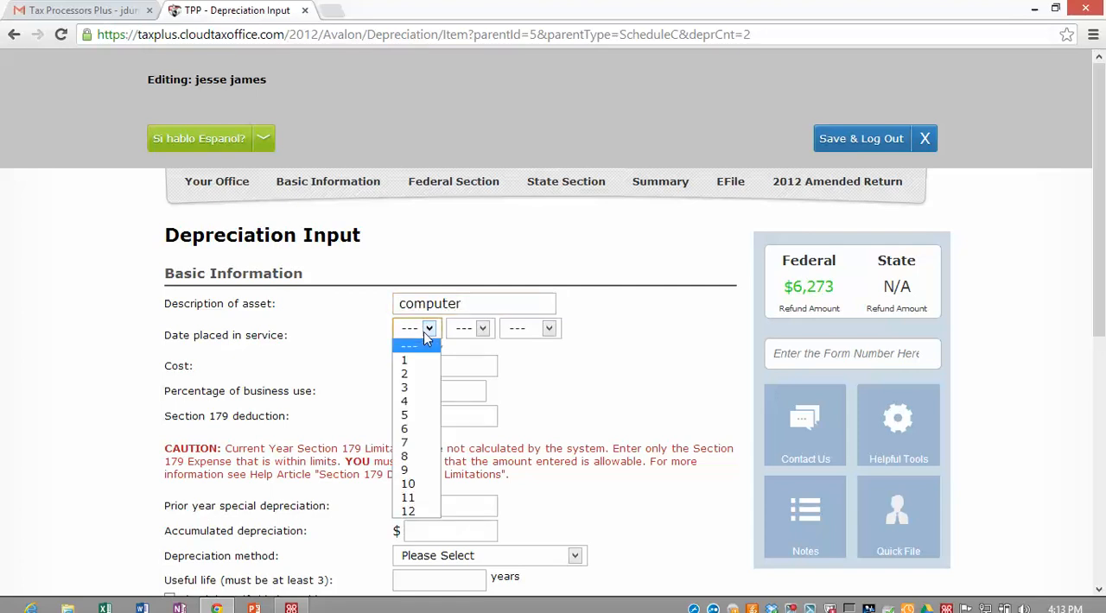
{"action": "left_click", "coordinate": [413, 361]}
{"action": "left_click", "coordinate": [482, 330]}
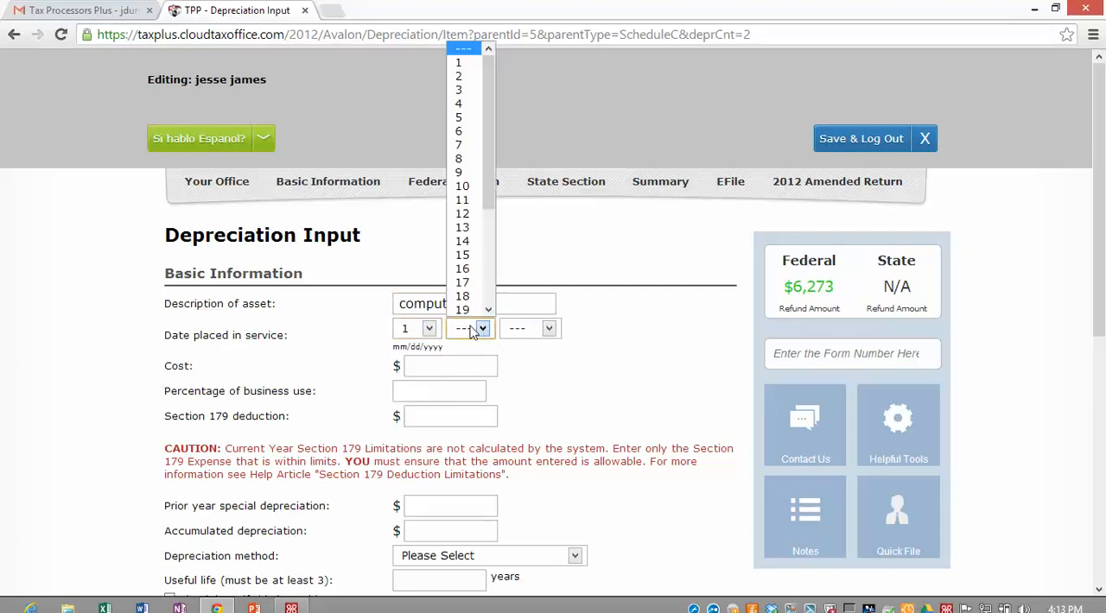
{"action": "left_click", "coordinate": [462, 67]}
{"action": "left_click", "coordinate": [549, 329]}
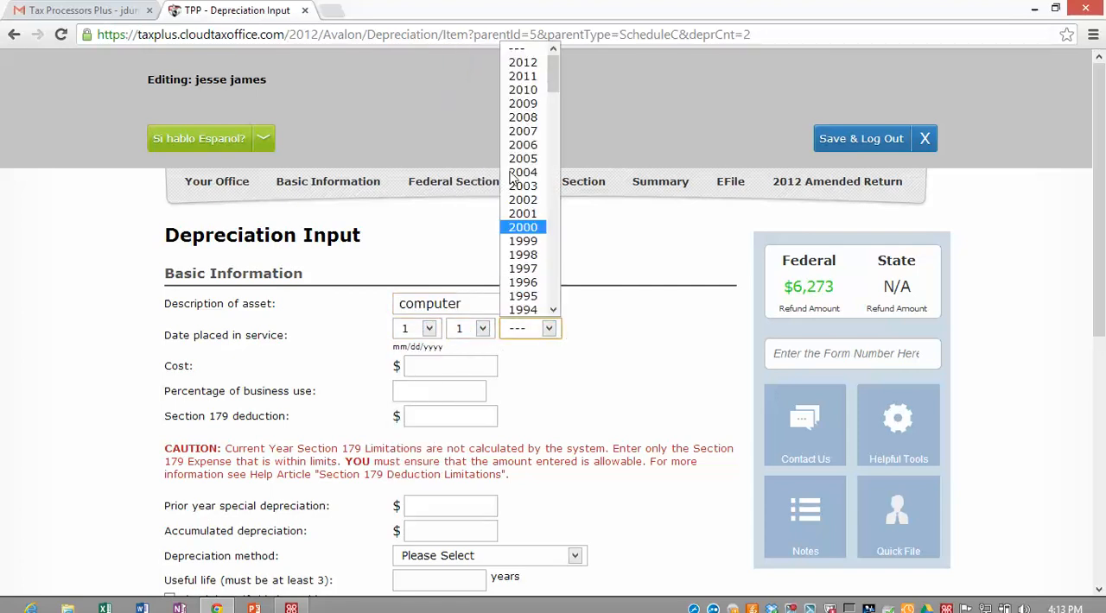
{"action": "left_click", "coordinate": [524, 62]}
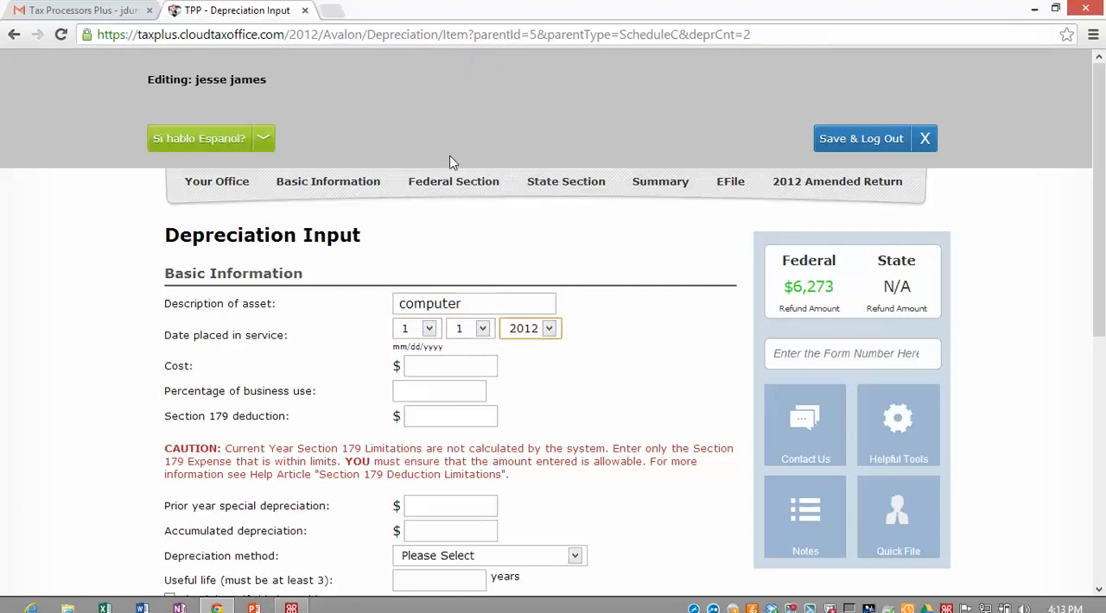
Step: Set the computer asset's cost to 1200 and its percentage of business use to 100
{"action": "left_click", "coordinate": [414, 366]}
{"action": "type", "text": "1200"}
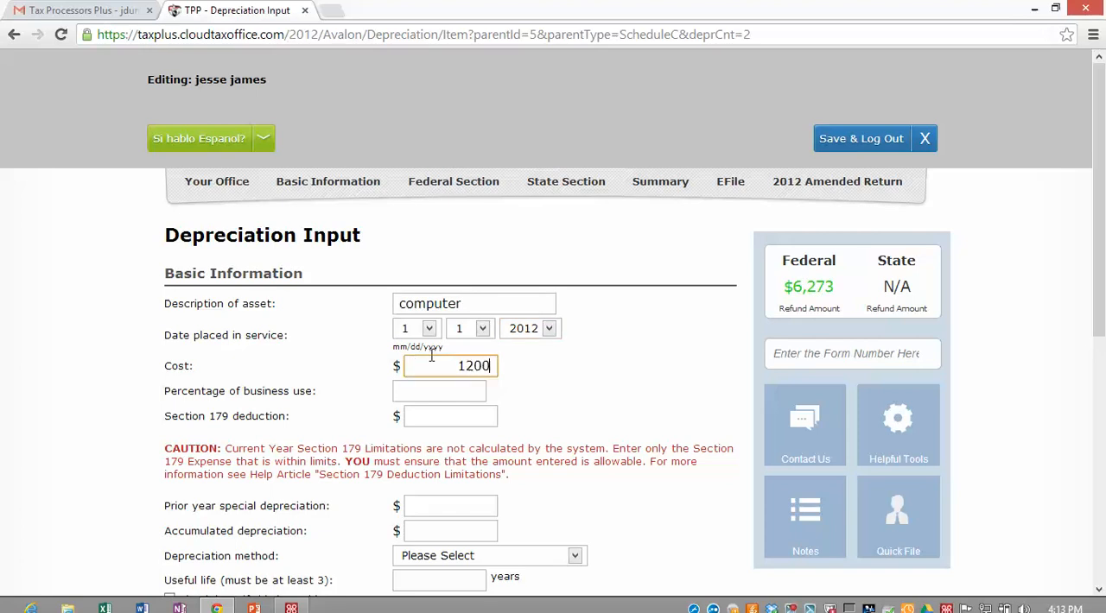
{"action": "left_click", "coordinate": [428, 392]}
{"action": "type", "text": "100"}
{"action": "left_click", "coordinate": [642, 400]}
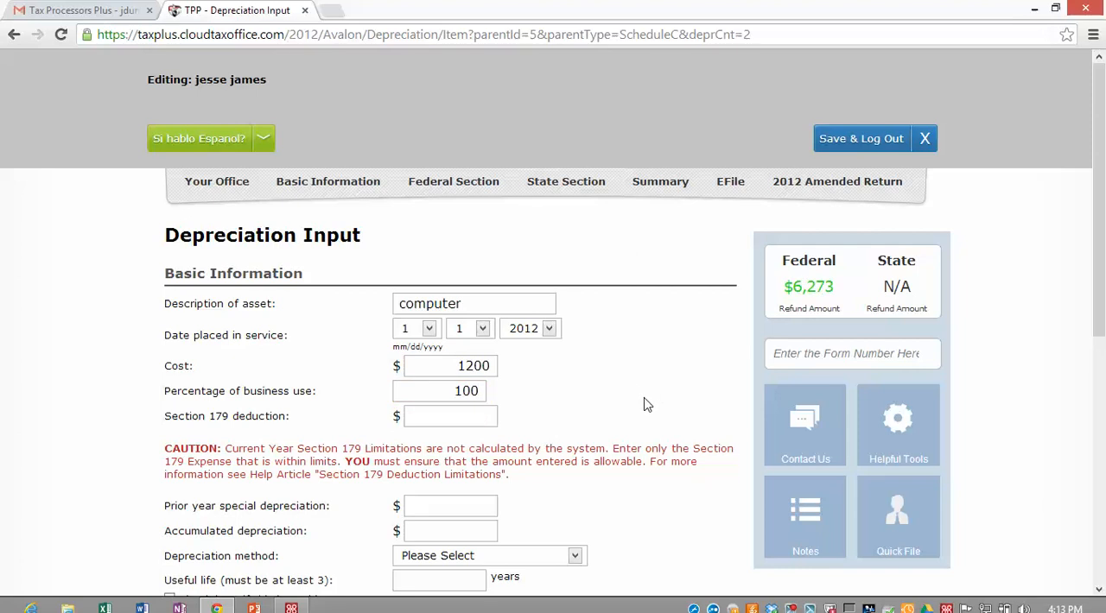
Step: Choose MACRS 3 YR 200% as the computer's depreciation method, save the asset and return to the Schedule C sections
{"action": "scroll", "coordinate": [579, 423], "scroll_direction": "down", "scroll_amount": 3}
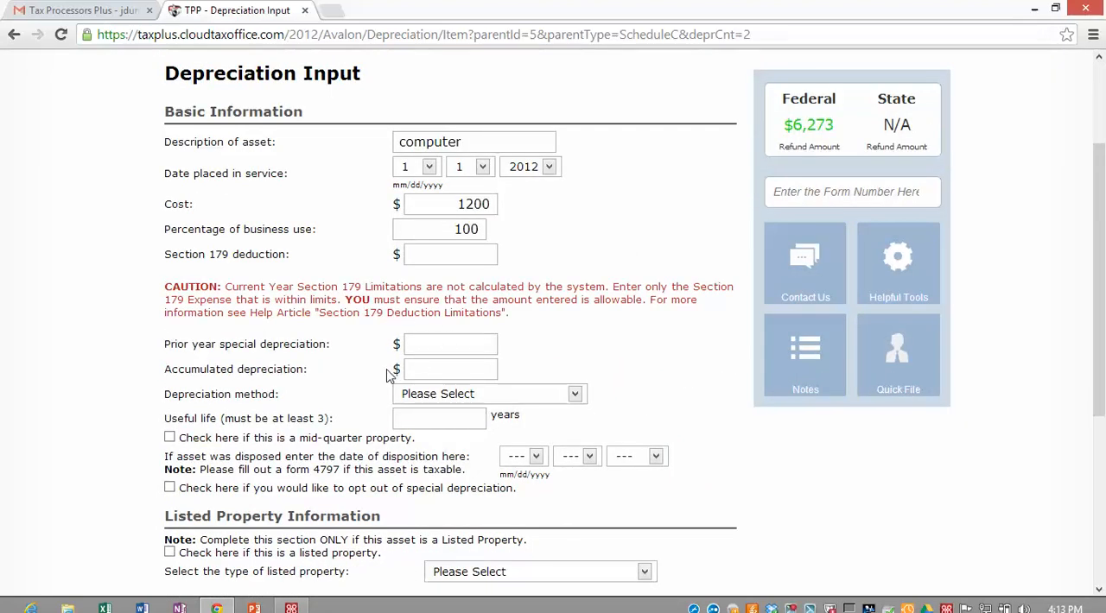
{"action": "scroll", "coordinate": [386, 373], "scroll_direction": "down", "scroll_amount": 1}
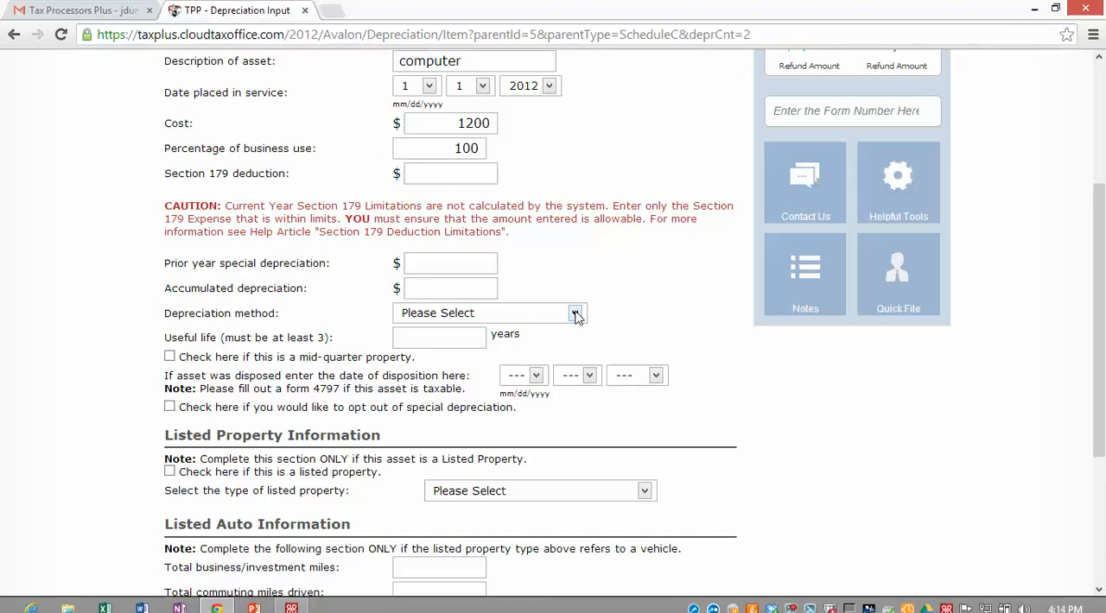
{"action": "left_click", "coordinate": [575, 314]}
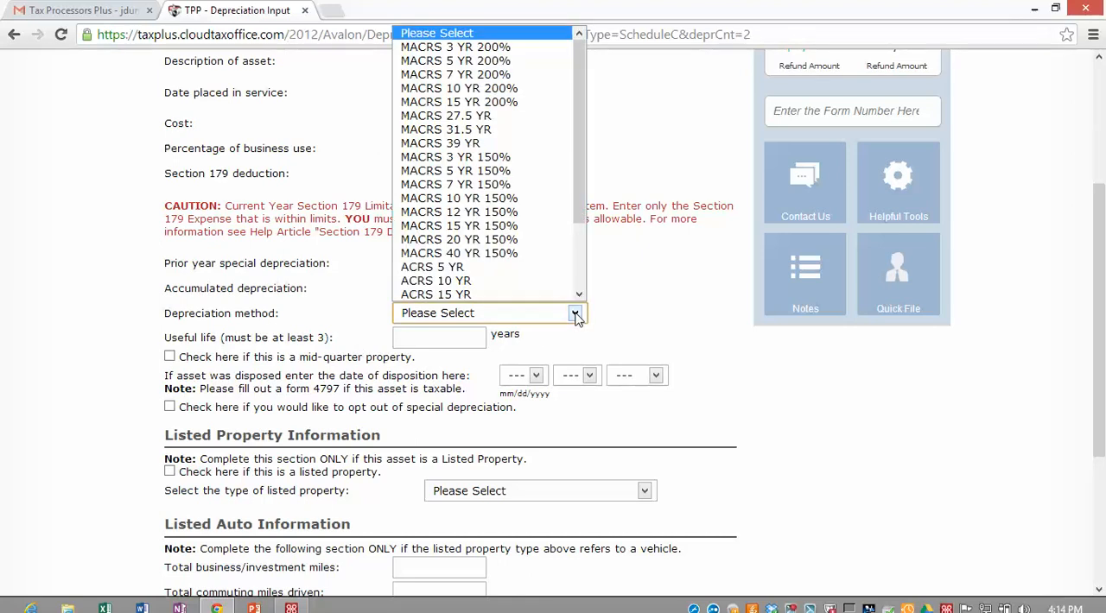
{"action": "left_click", "coordinate": [480, 47]}
{"action": "left_click", "coordinate": [731, 313]}
{"action": "scroll", "coordinate": [691, 304], "scroll_direction": "down", "scroll_amount": 2}
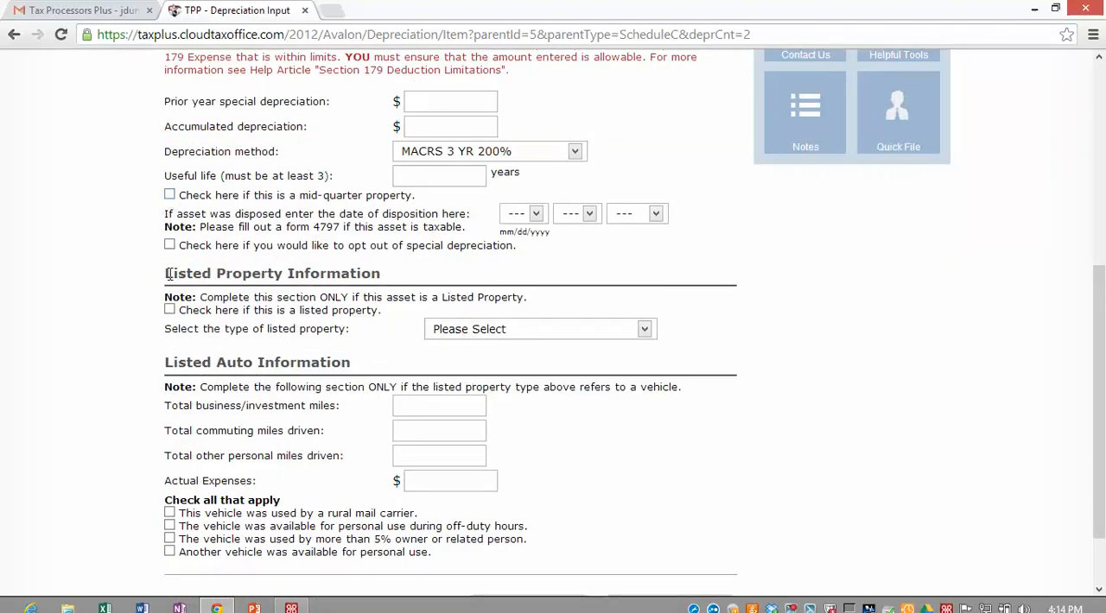
{"action": "scroll", "coordinate": [182, 301], "scroll_direction": "down", "scroll_amount": 1}
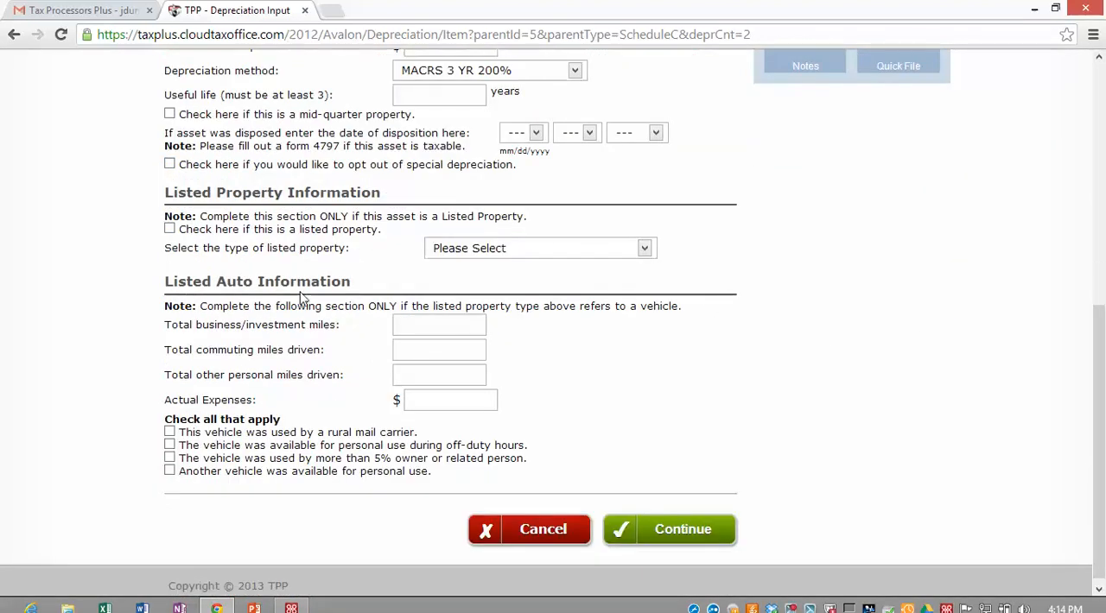
{"action": "left_click", "coordinate": [663, 523]}
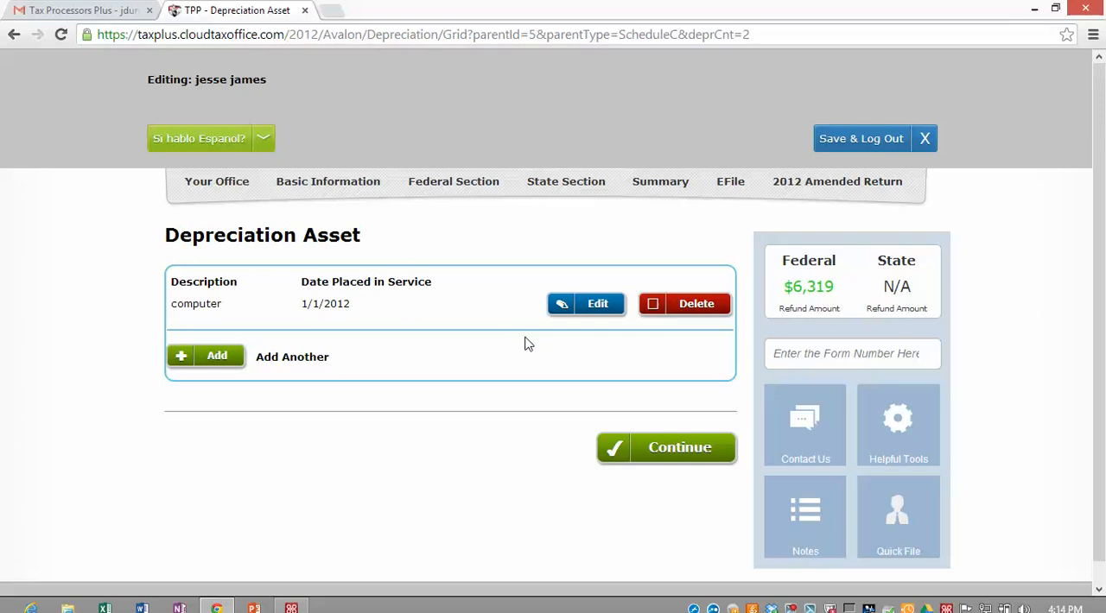
{"action": "left_click", "coordinate": [678, 450]}
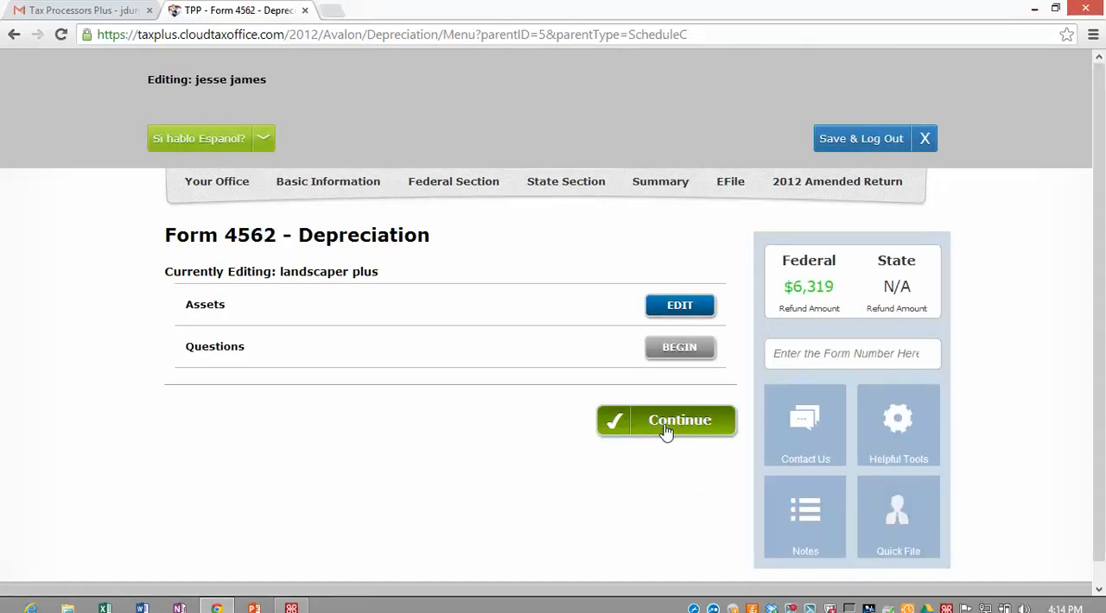
{"action": "left_click", "coordinate": [659, 423]}
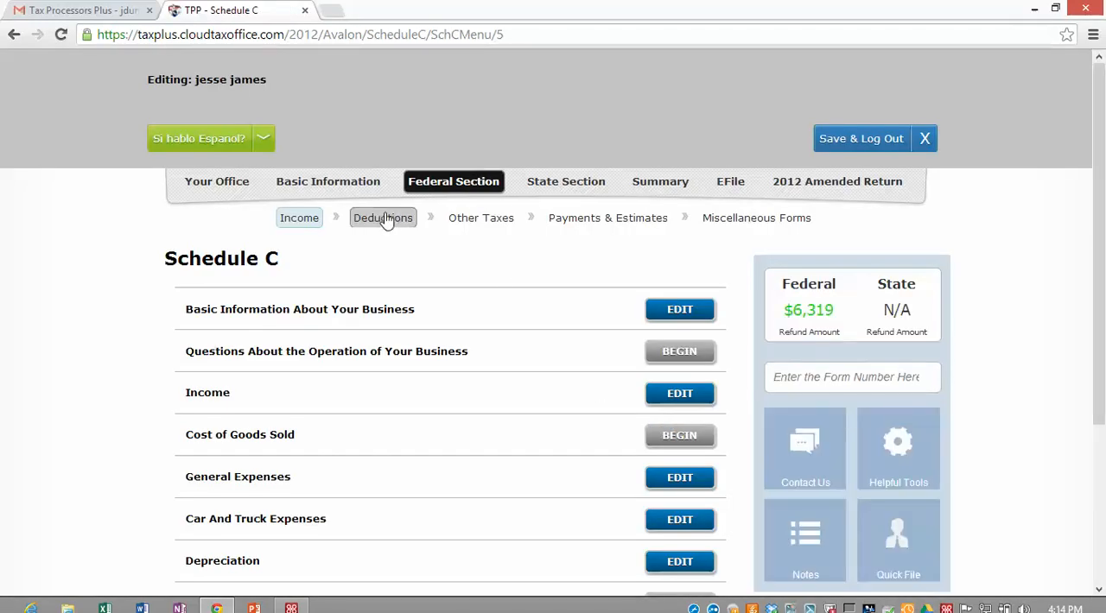
Step: Choose to enter deductions without the guide and begin a cash gift to charity under the itemized deductions
{"action": "left_click", "coordinate": [390, 224]}
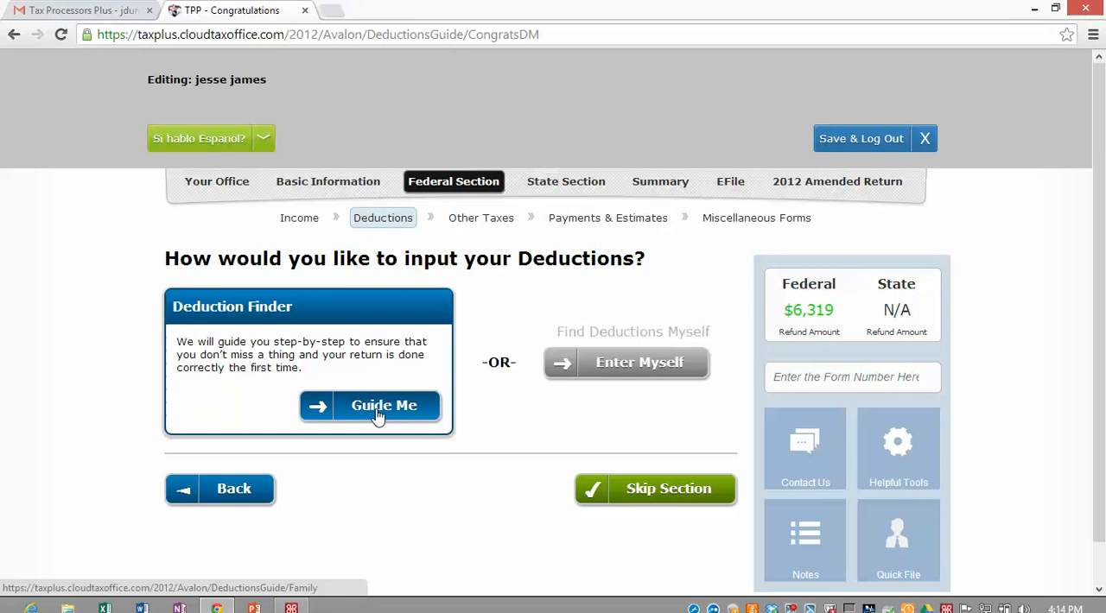
{"action": "left_click", "coordinate": [605, 367]}
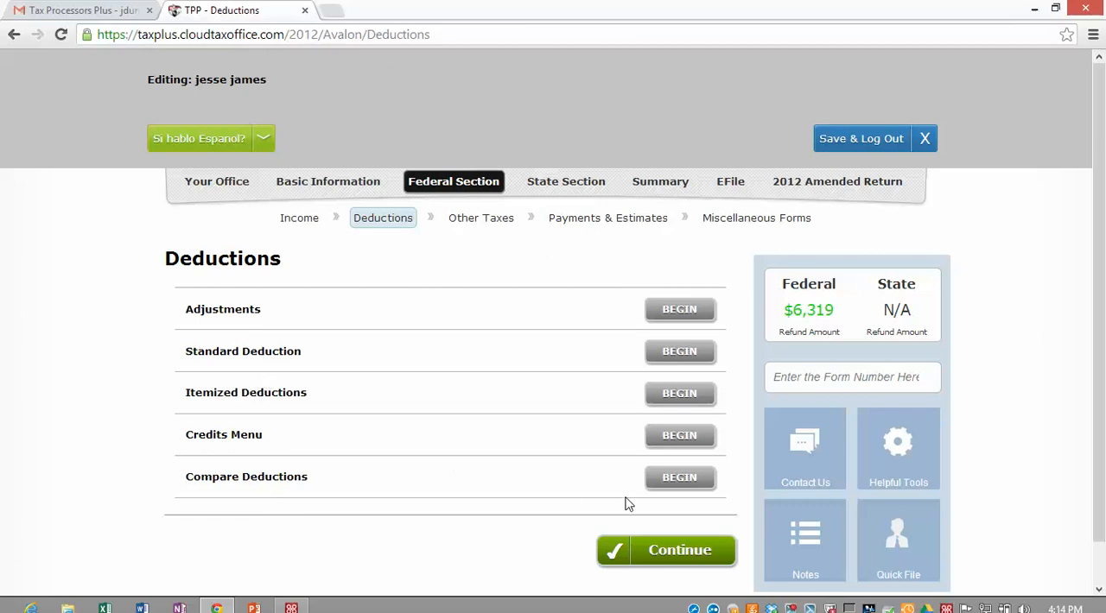
{"action": "left_click", "coordinate": [678, 396]}
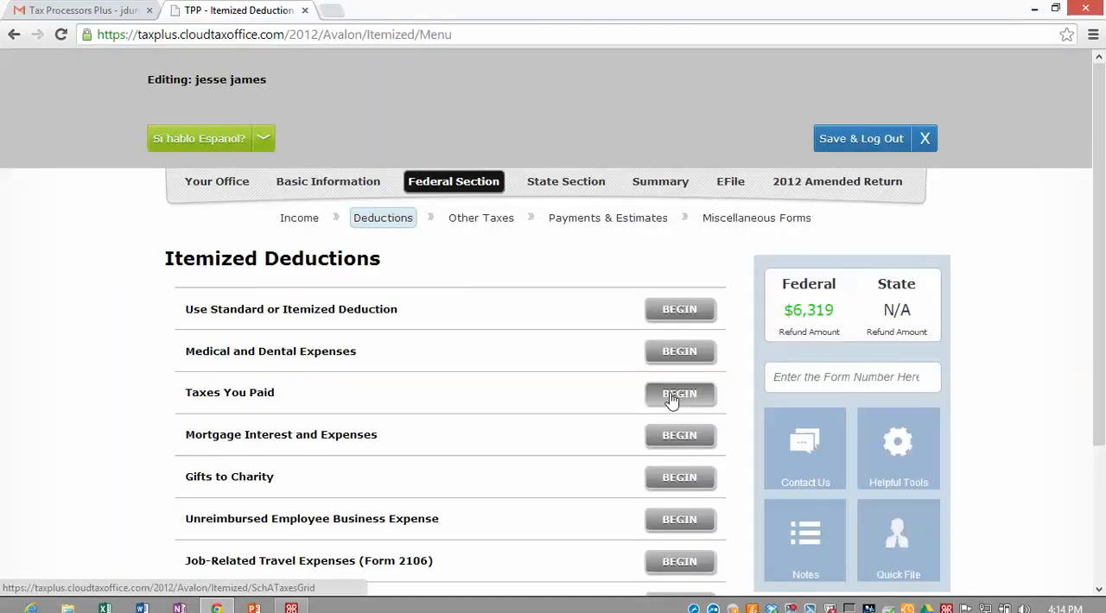
{"action": "scroll", "coordinate": [553, 409], "scroll_direction": "down", "scroll_amount": 1}
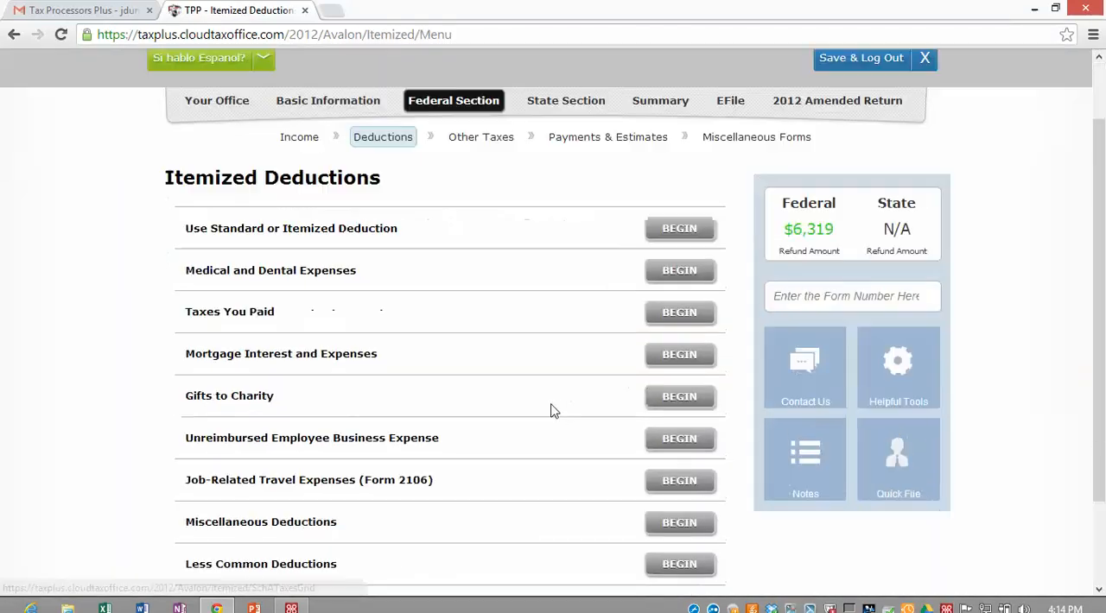
{"action": "left_click", "coordinate": [682, 397]}
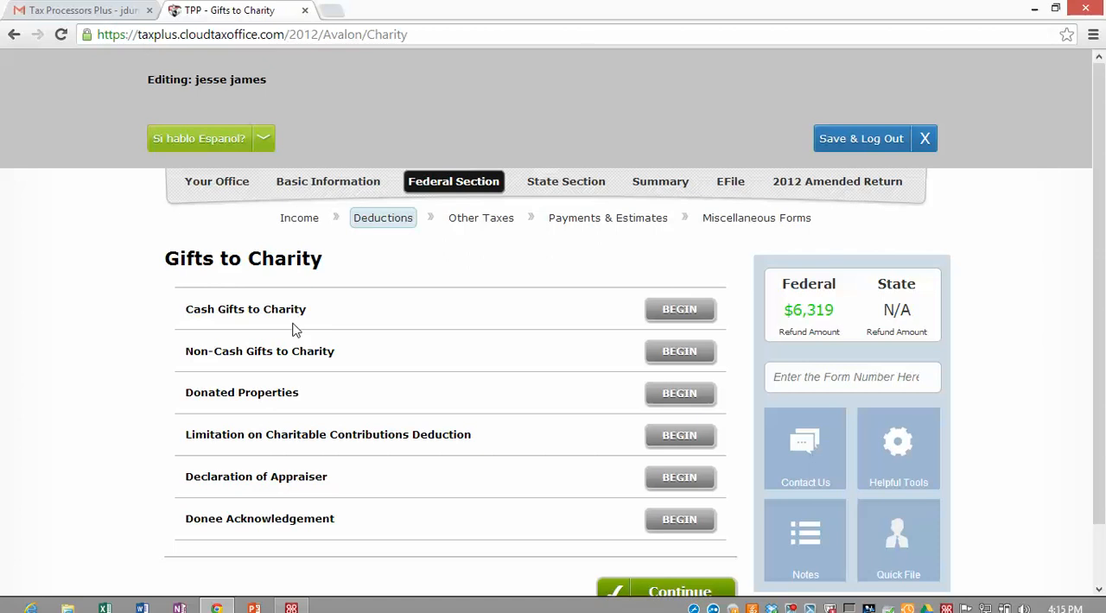
{"action": "left_click", "coordinate": [680, 311]}
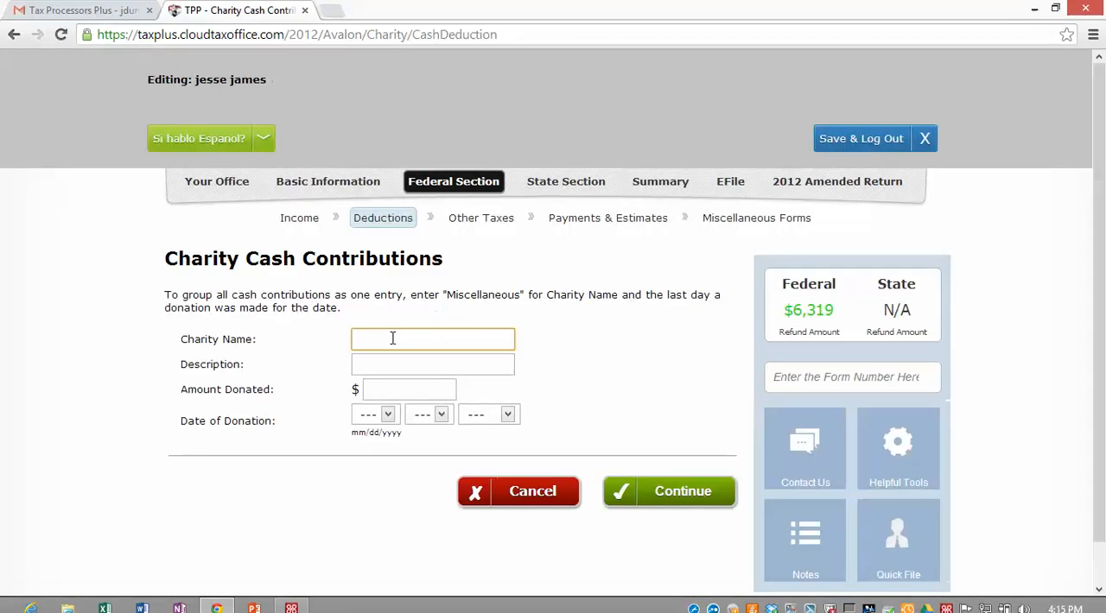
Step: Enter church as the charity name and TITHE as the description of the cash contribution
{"action": "left_click", "coordinate": [389, 338]}
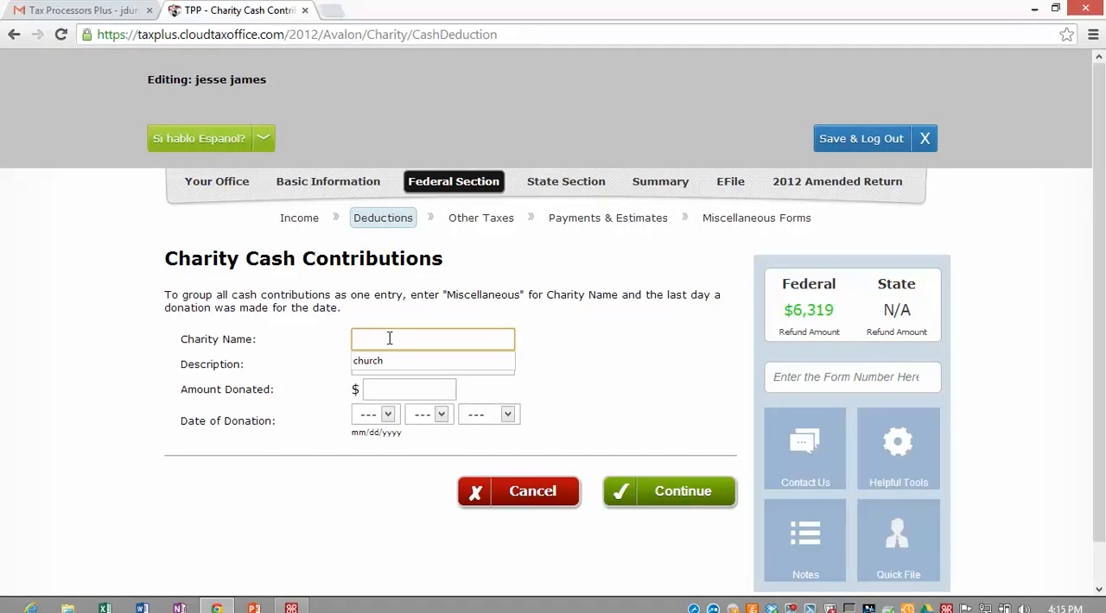
{"action": "type", "text": "CH"}
{"action": "key", "text": "Down"}
{"action": "key", "text": "Return"}
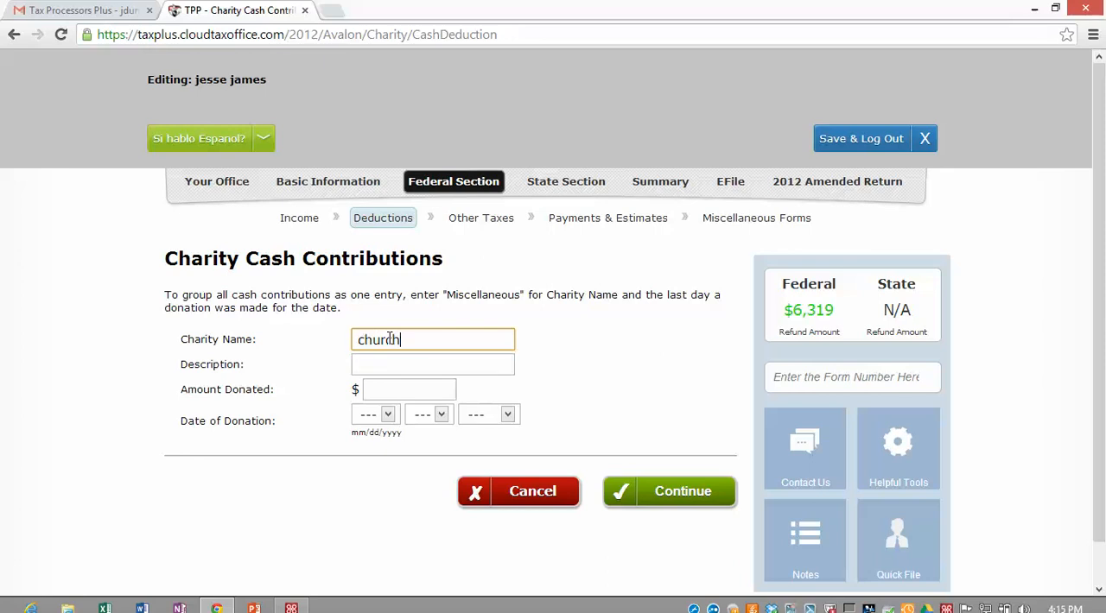
{"action": "key", "text": "Tab"}
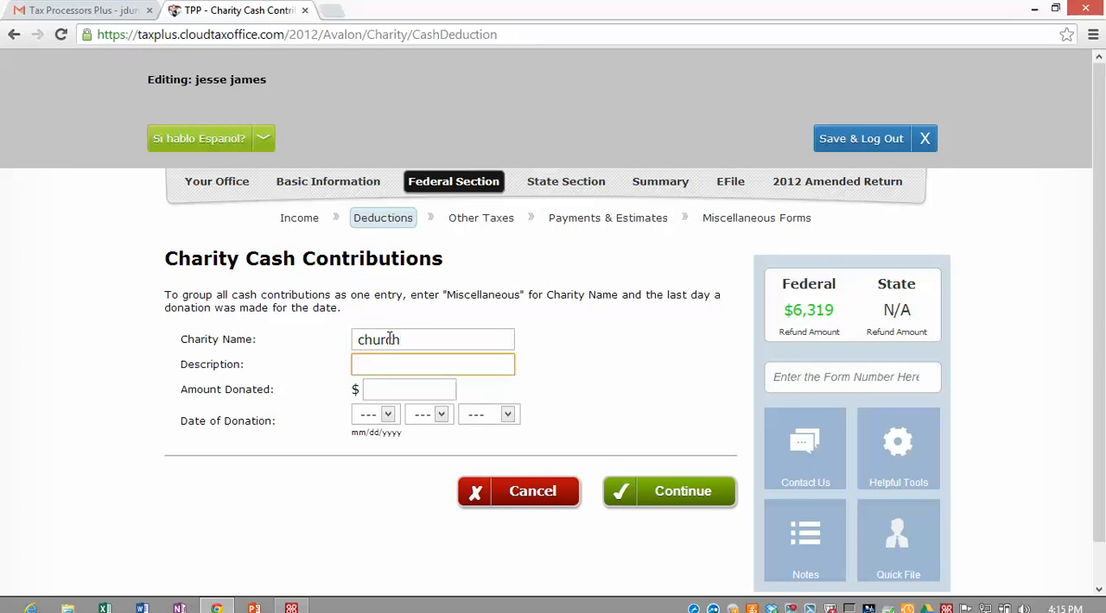
{"action": "type", "text": "TITHE"}
{"action": "key", "text": "Tab"}
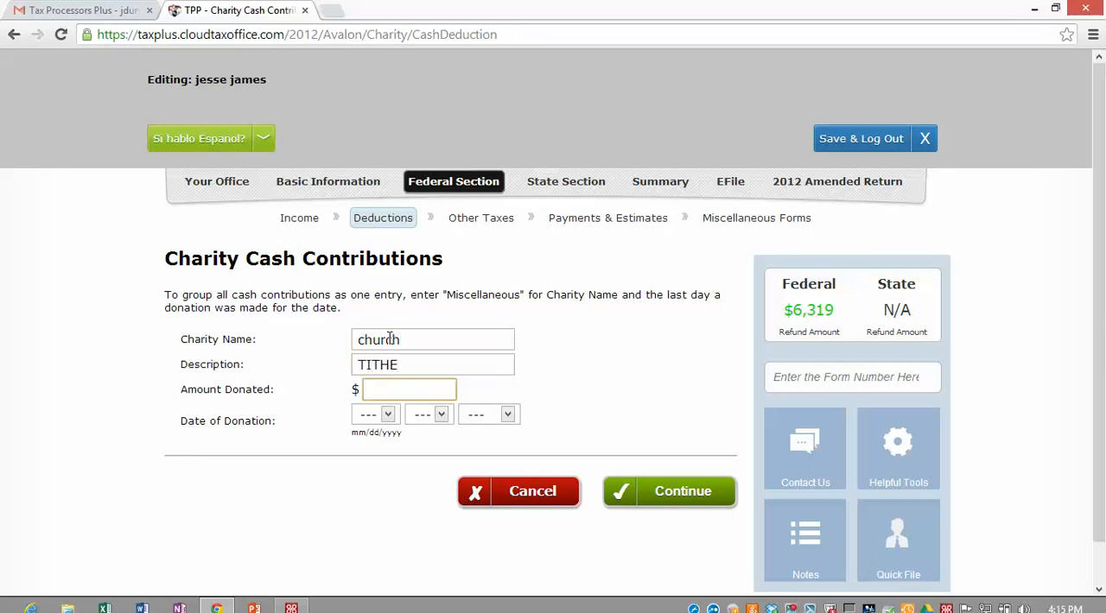
Step: Set the church donation to 1250 with a donation date of 12/12/2012 and save the contribution
{"action": "type", "text": "1250"}
{"action": "key", "text": "Tab"}
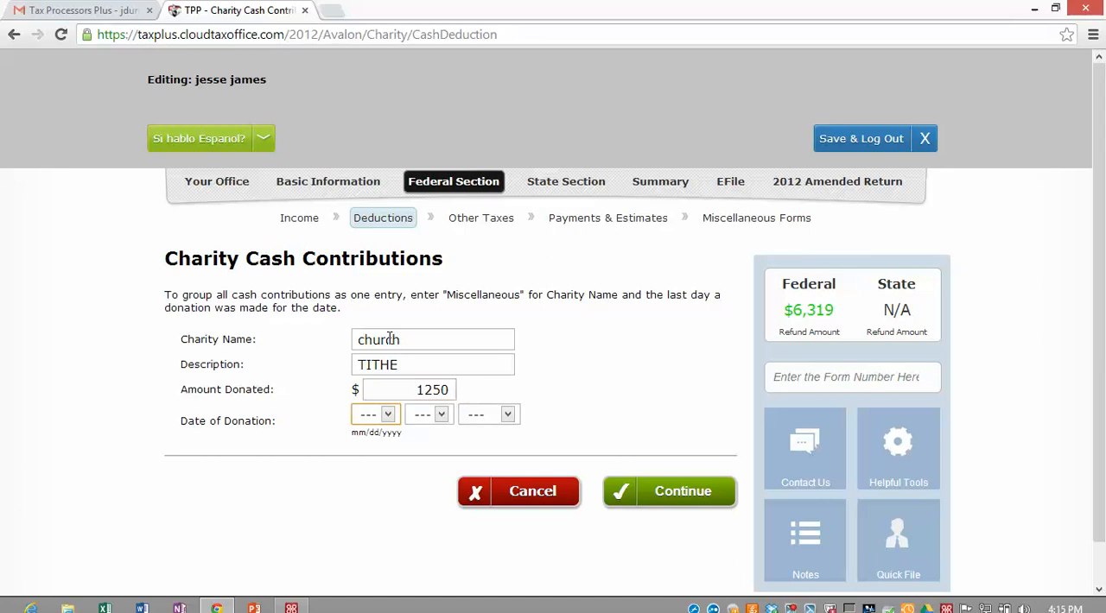
{"action": "type", "text": "2"}
{"action": "key", "text": "Tab"}
{"action": "key", "text": "Tab"}
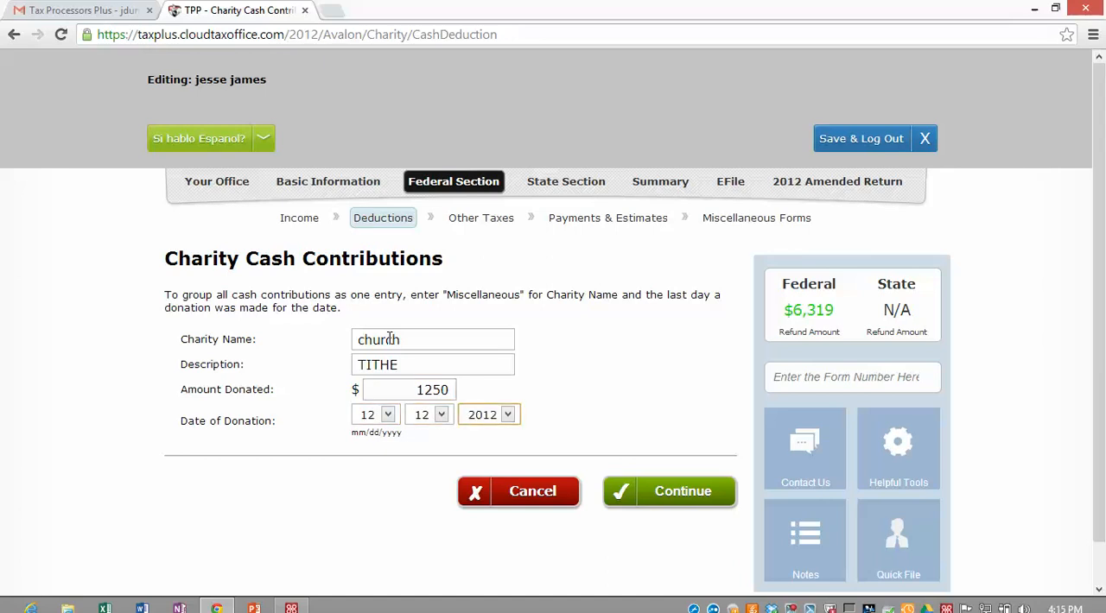
{"action": "left_click", "coordinate": [666, 492]}
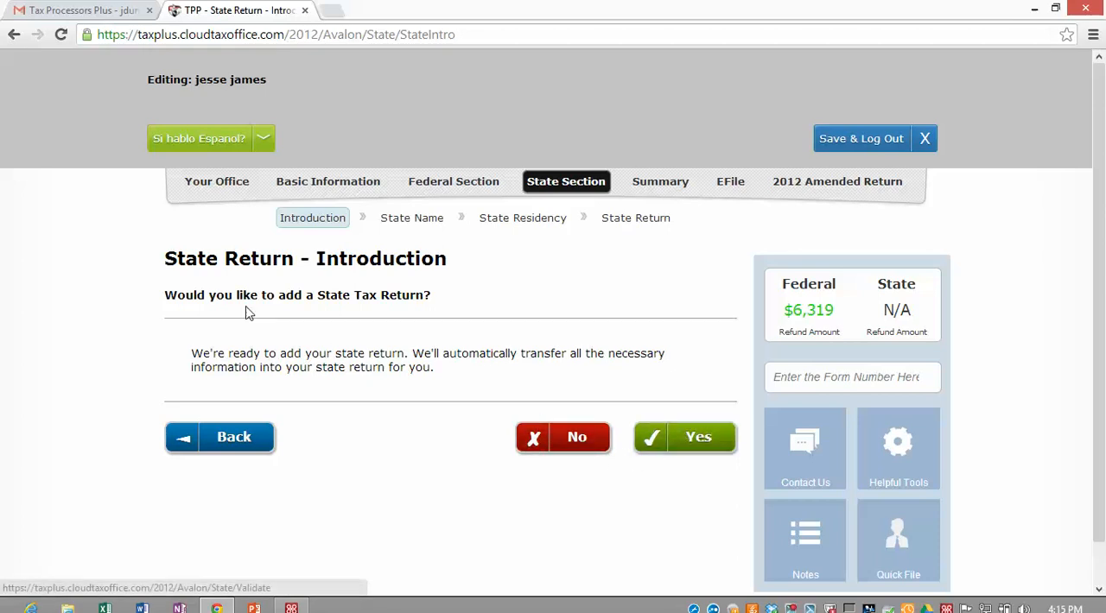
Step: Decline adding a state tax return and proceed past the calculation summary
{"action": "left_click", "coordinate": [542, 439]}
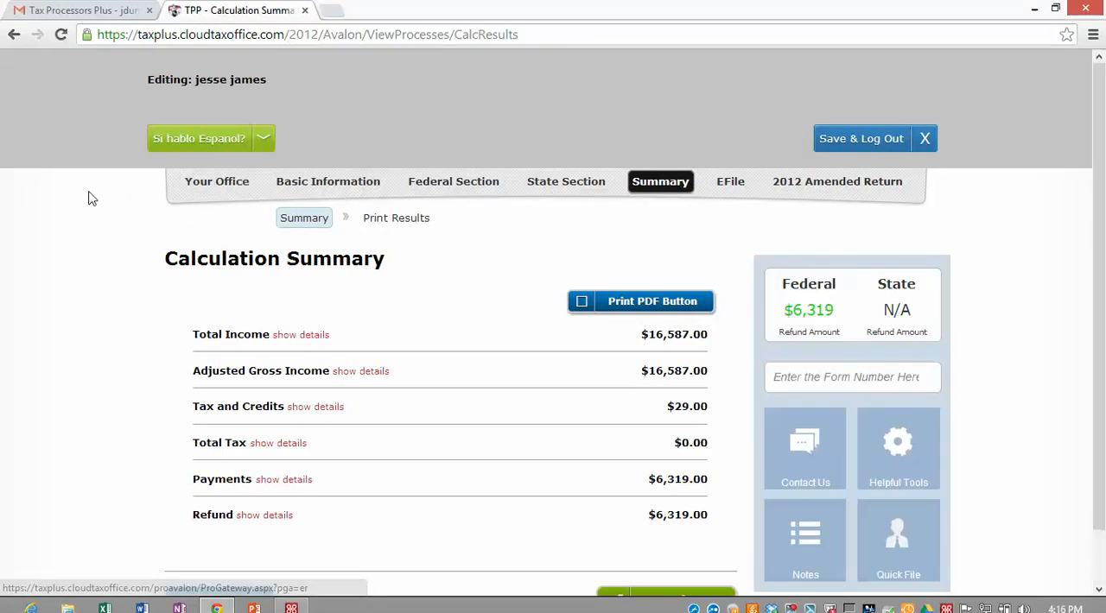
{"action": "scroll", "coordinate": [127, 199], "scroll_direction": "down", "scroll_amount": 1}
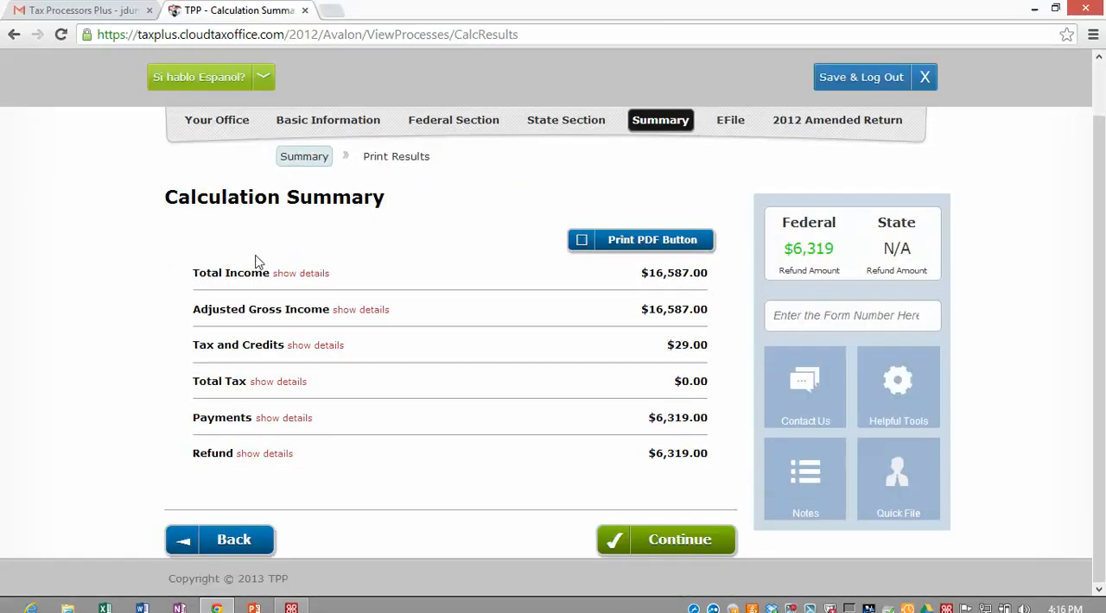
{"action": "left_click", "coordinate": [680, 538]}
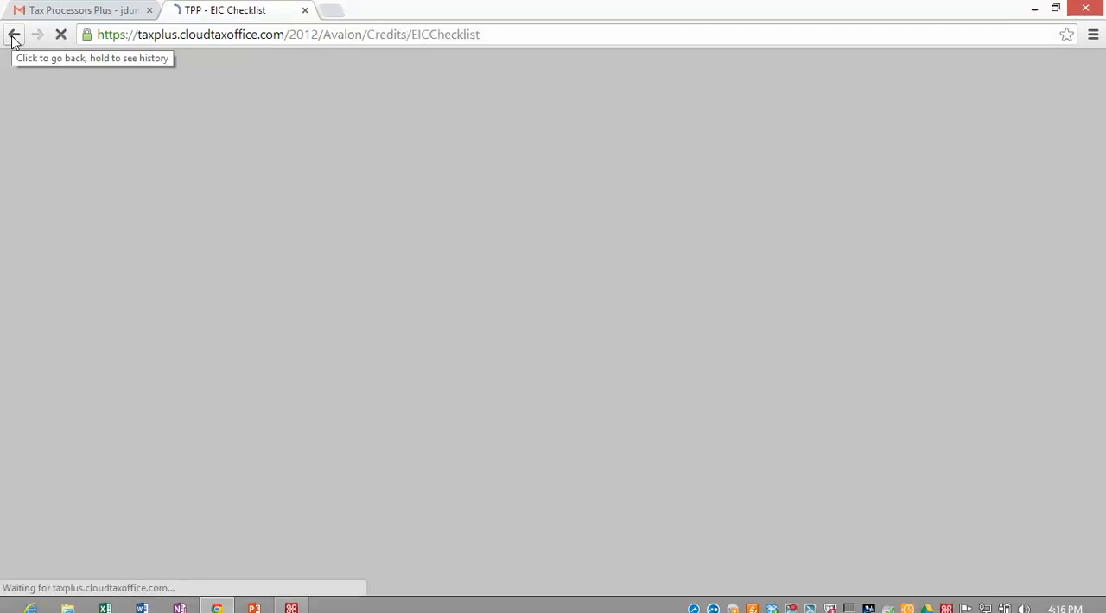
{"action": "scroll", "coordinate": [93, 95], "scroll_direction": "down", "scroll_amount": 1}
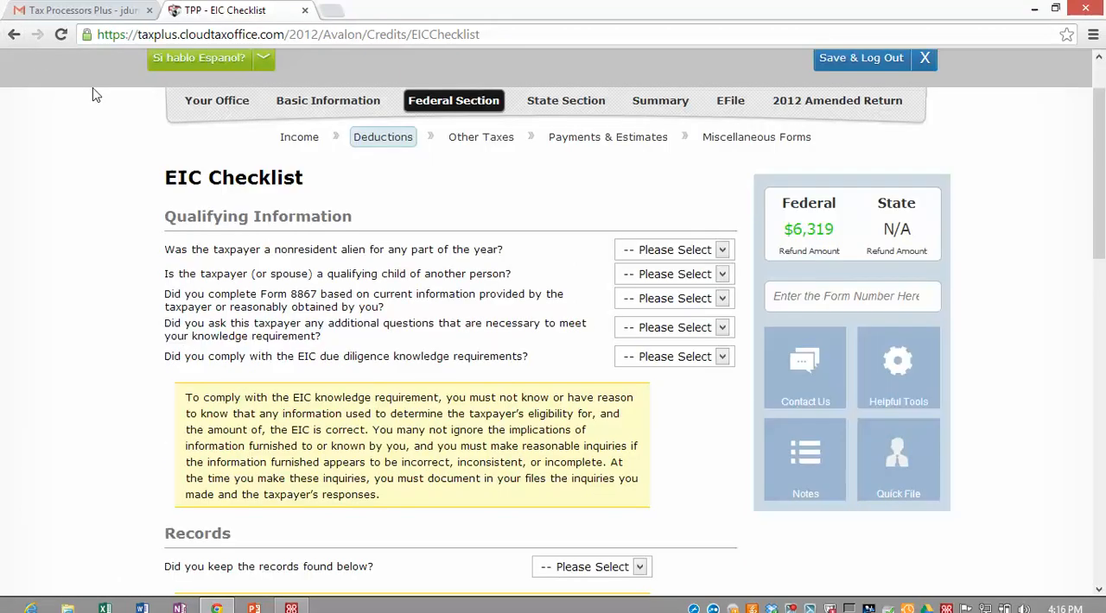
{"action": "left_click", "coordinate": [805, 462]}
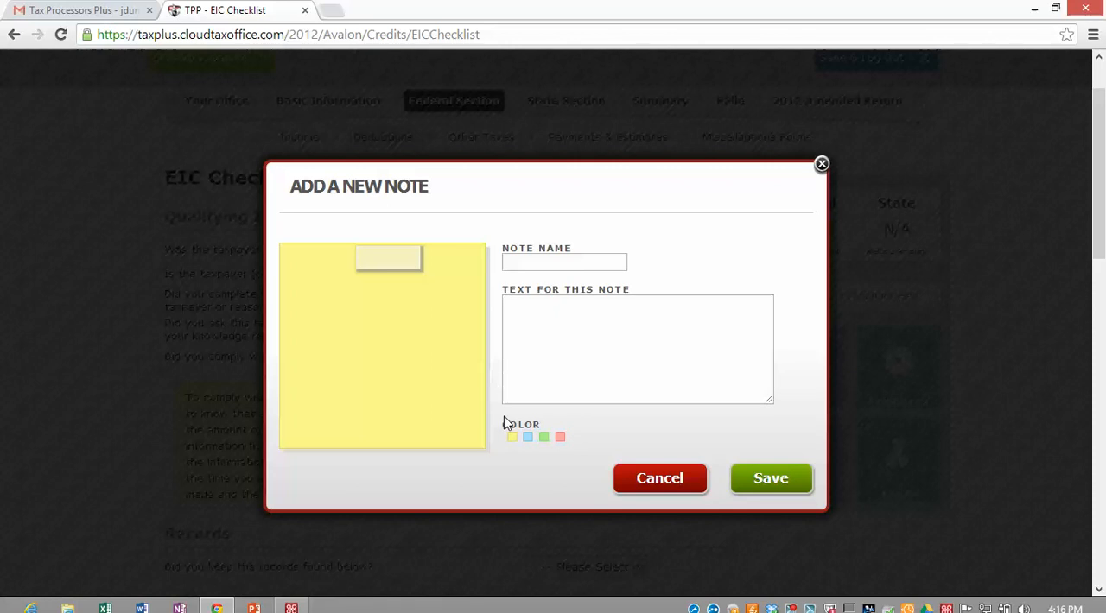
{"action": "left_click", "coordinate": [527, 437]}
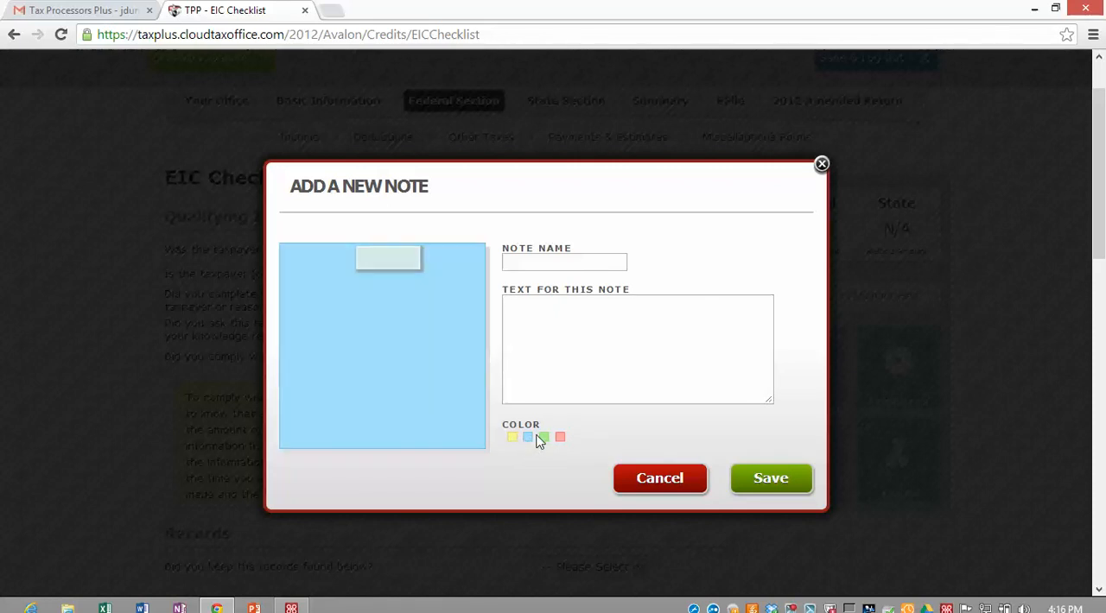
{"action": "left_click", "coordinate": [544, 438]}
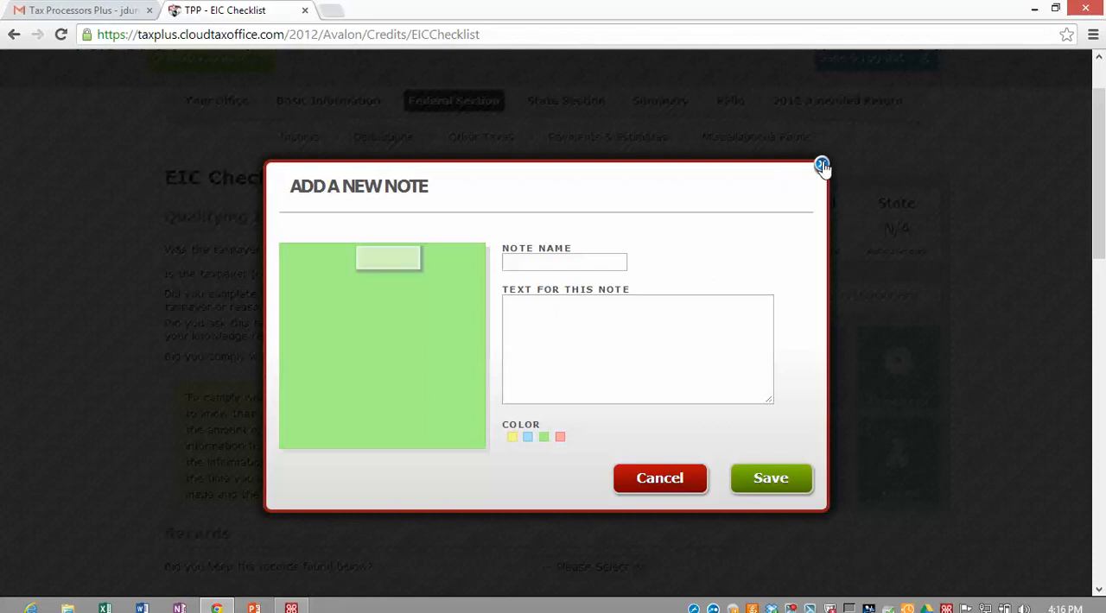
{"action": "left_click", "coordinate": [820, 166]}
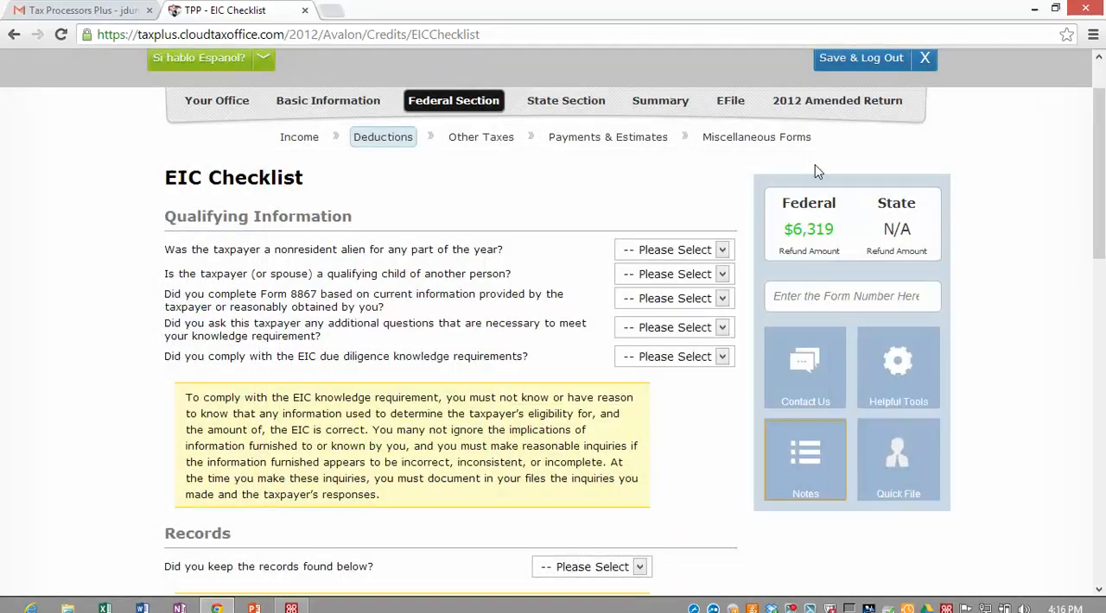
Step: In the EIC Checklist, answer No for nonresident alien and qualifying child of another person, and Yes for completing Form 8867 from current information
{"action": "left_click", "coordinate": [724, 249]}
{"action": "left_click", "coordinate": [670, 298]}
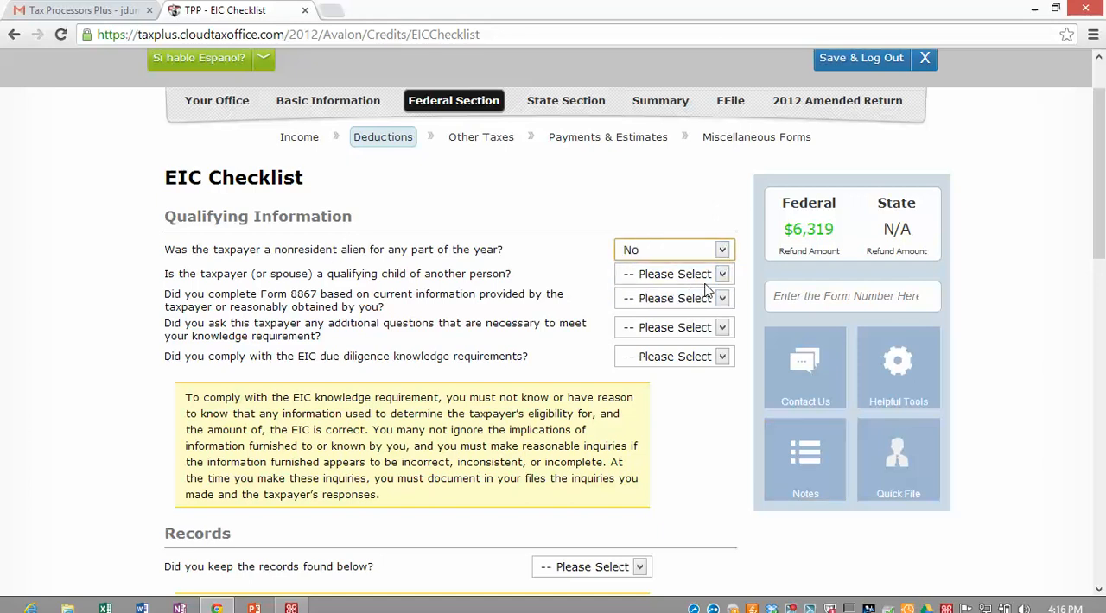
{"action": "left_click", "coordinate": [715, 275]}
{"action": "left_click", "coordinate": [677, 316]}
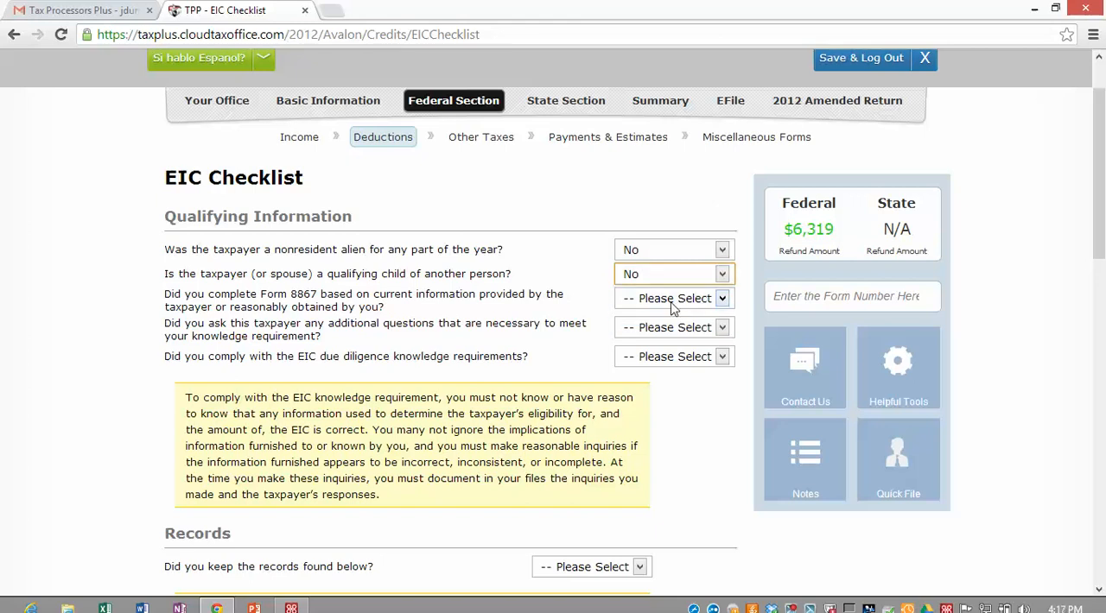
{"action": "key", "text": "Tab"}
{"action": "key", "text": "y"}
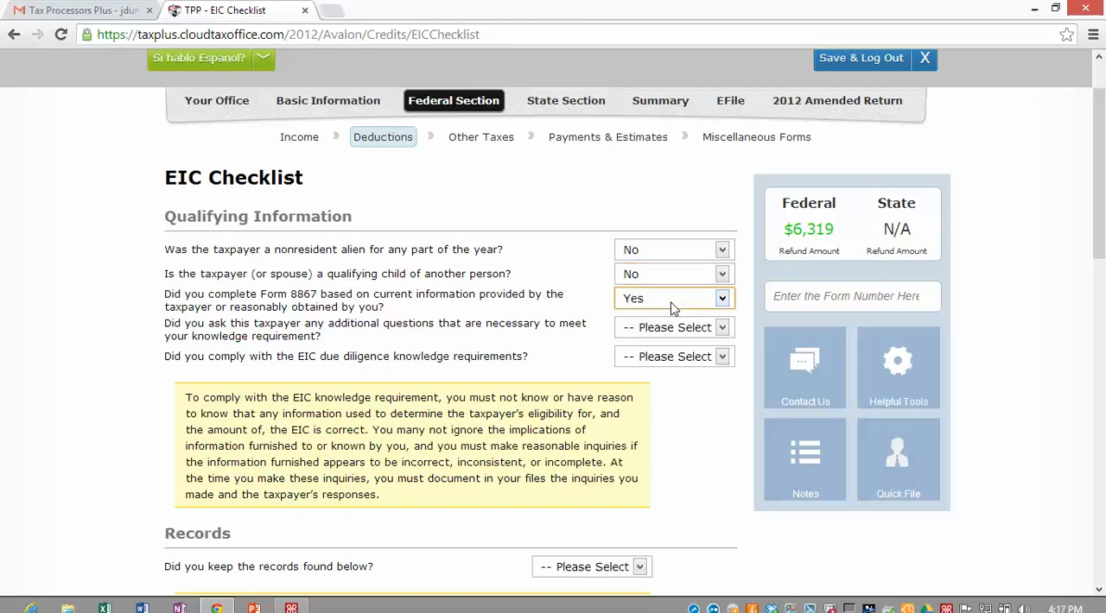
Step: Answer Yes to asking additional questions, documenting them with the client's answers, and complying with the EIC due diligence knowledge requirements
{"action": "key", "text": "Tab"}
{"action": "key", "text": "y"}
{"action": "key", "text": "Tab"}
{"action": "key", "text": "y"}
{"action": "key", "text": "Tab"}
{"action": "key", "text": "y"}
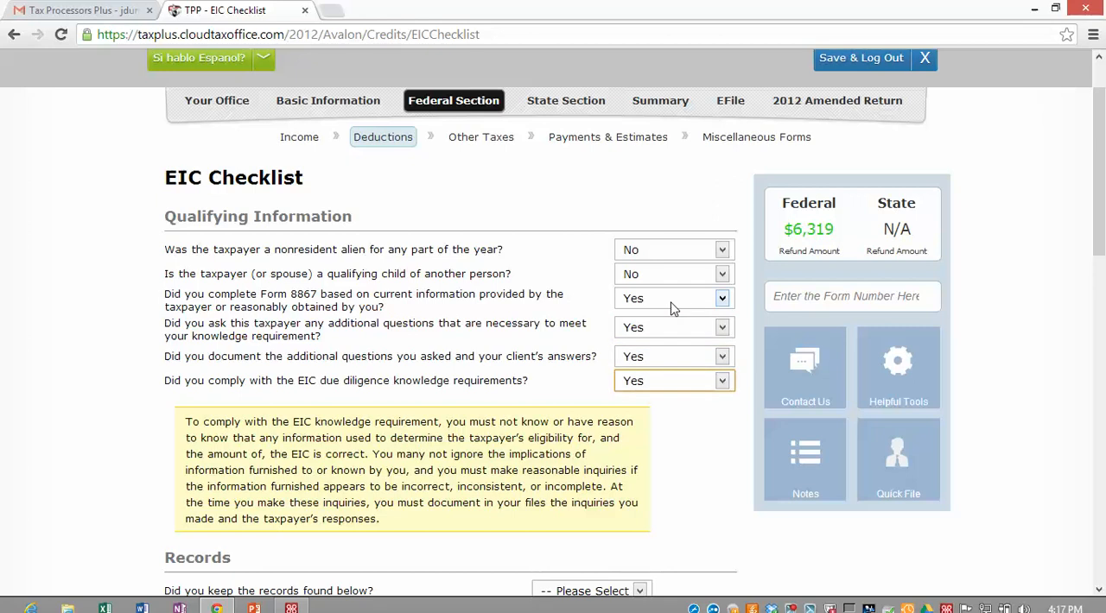
Step: Answer Yes to keeping the EIC records and choose Taxpayer and/or Spouse as the provider of the information
{"action": "key", "text": "Tab"}
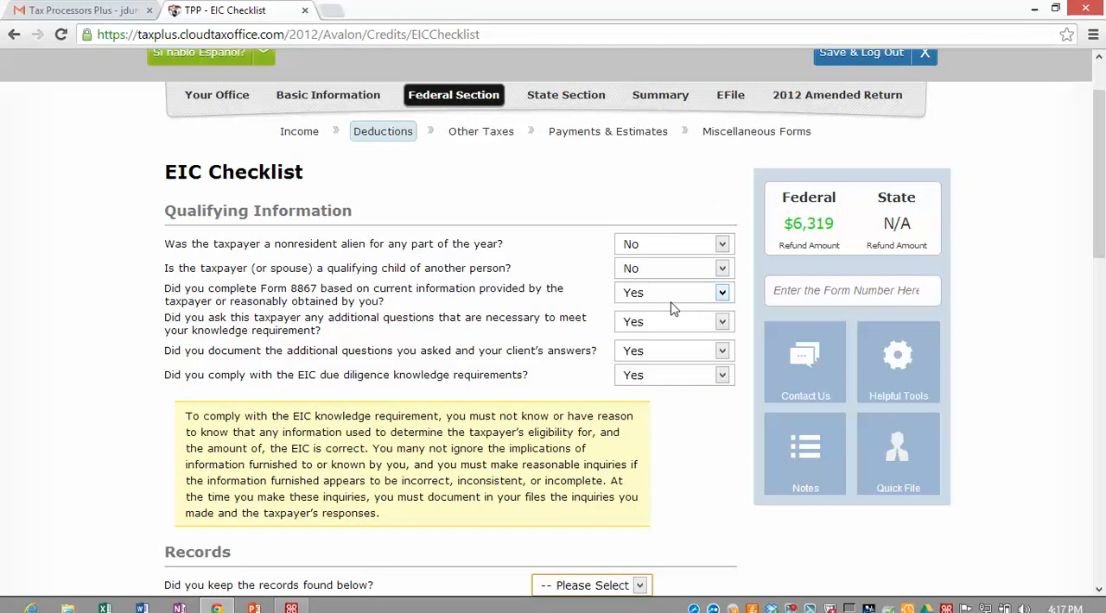
{"action": "key", "text": "y"}
{"action": "scroll", "coordinate": [377, 382], "scroll_direction": "down", "scroll_amount": 4}
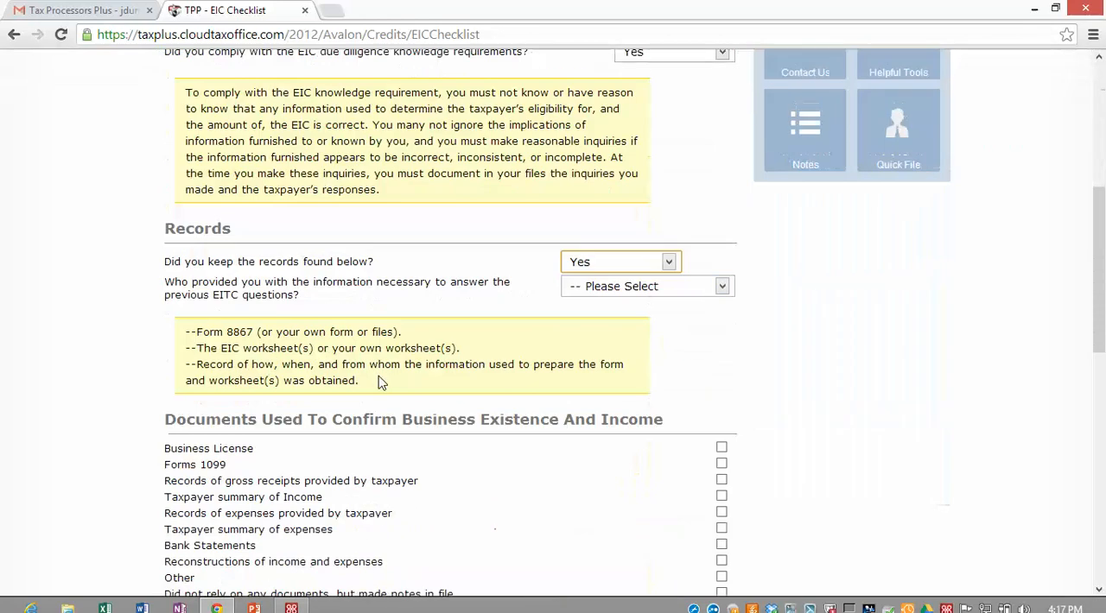
{"action": "left_click", "coordinate": [716, 287]}
{"action": "left_click", "coordinate": [687, 316]}
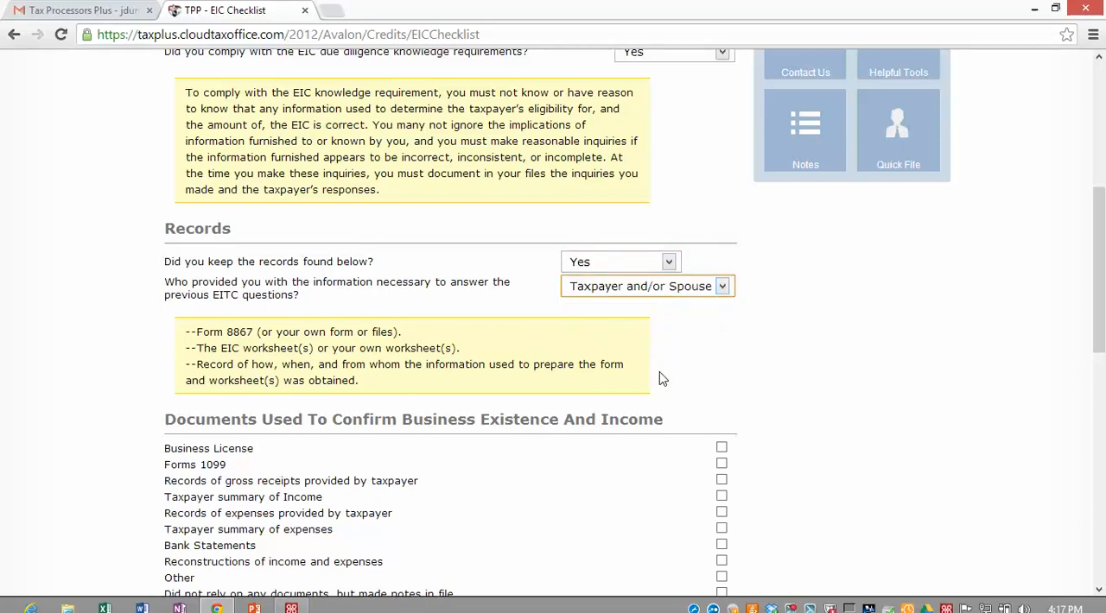
Step: Mark Business License and Bank Statements as business documents, and answer No to whether the child qualifies another person for EIC
{"action": "scroll", "coordinate": [662, 375], "scroll_direction": "down", "scroll_amount": 1}
{"action": "left_click", "coordinate": [721, 369]}
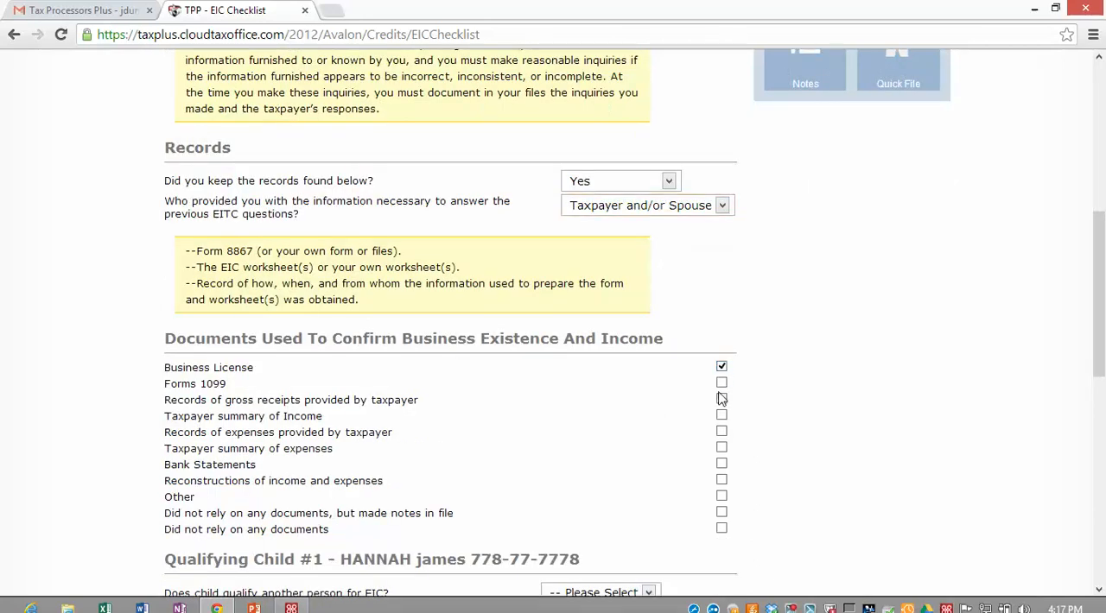
{"action": "left_click", "coordinate": [721, 466]}
{"action": "scroll", "coordinate": [633, 463], "scroll_direction": "down", "scroll_amount": 4}
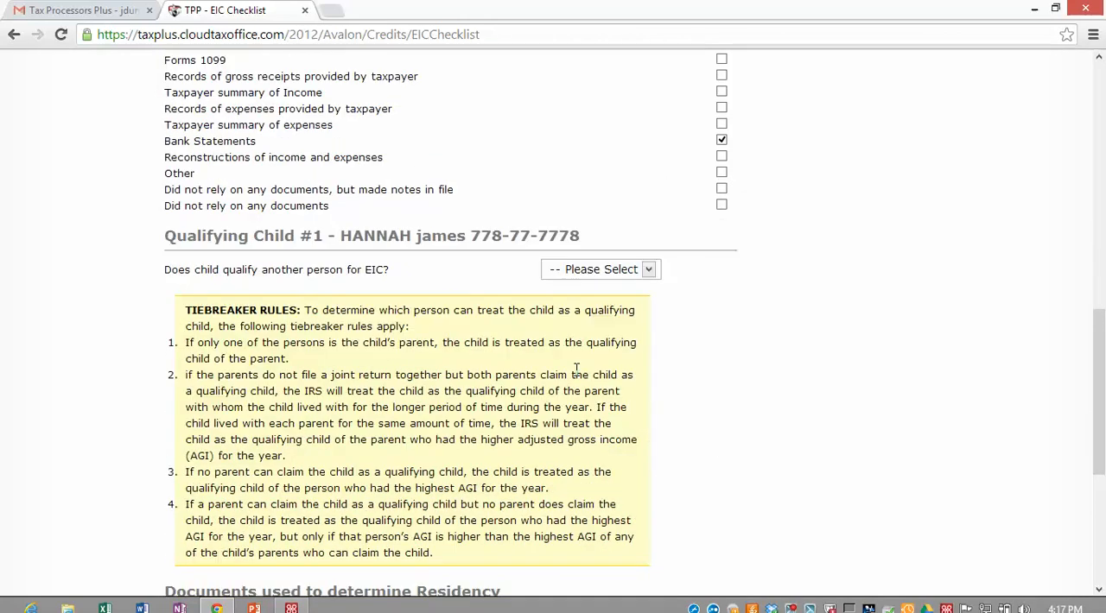
{"action": "left_click", "coordinate": [650, 270]}
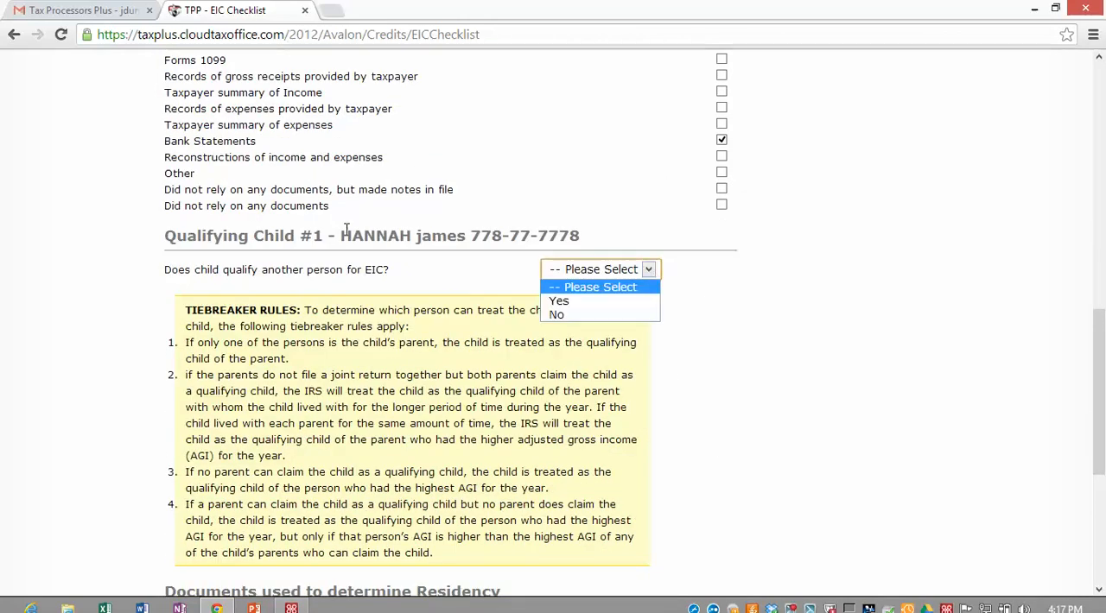
{"action": "left_click", "coordinate": [550, 316]}
Step: Mark school records, social service records and notes made in file as the residency documents, and submit the EIC Checklist
{"action": "scroll", "coordinate": [404, 307], "scroll_direction": "down", "scroll_amount": 4}
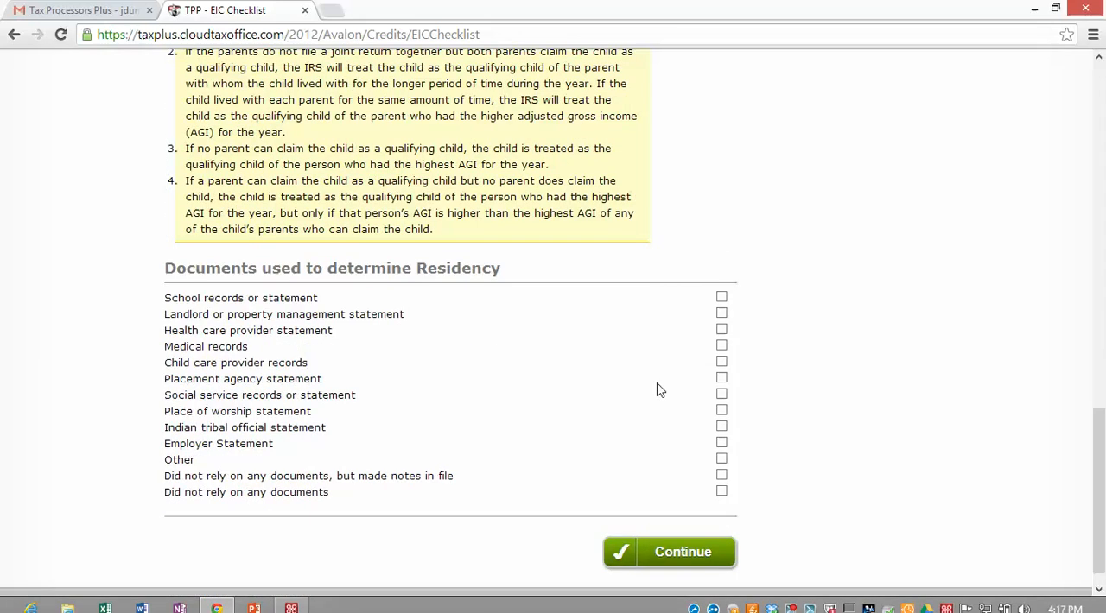
{"action": "left_click", "coordinate": [721, 298]}
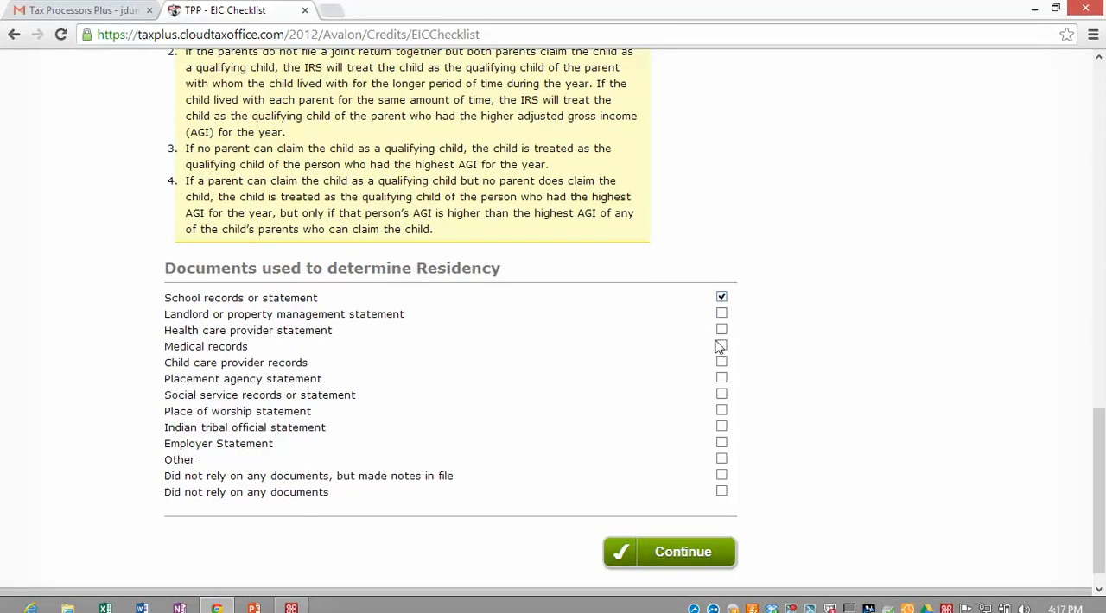
{"action": "left_click", "coordinate": [721, 396]}
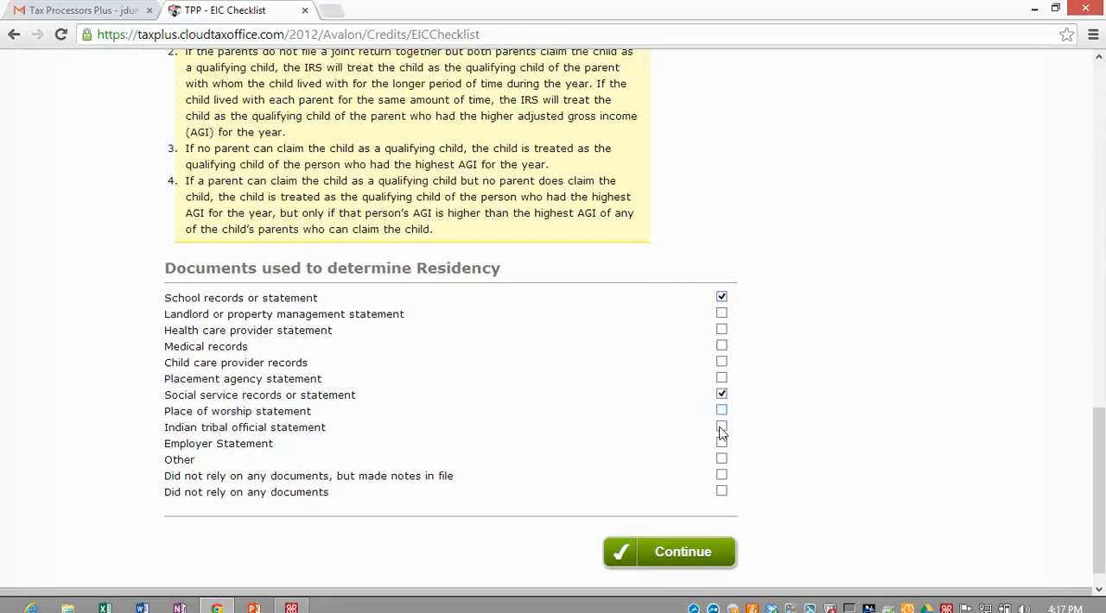
{"action": "left_click", "coordinate": [721, 476]}
{"action": "left_click", "coordinate": [682, 553]}
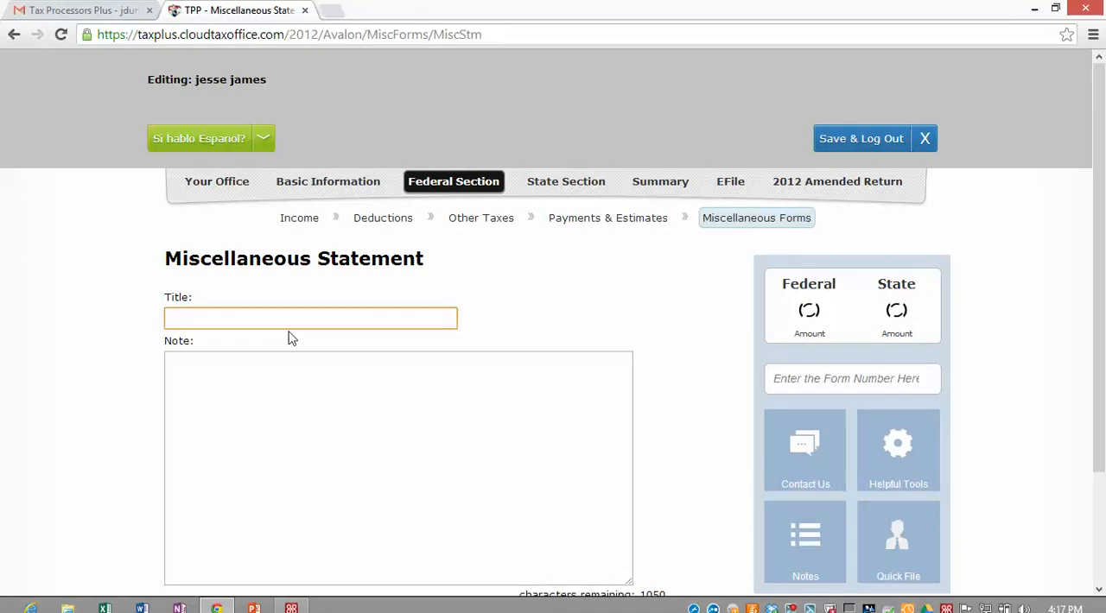
Step: Continue past the miscellaneous statement with its title and note left blank, on to the e-file form
{"action": "scroll", "coordinate": [289, 334], "scroll_direction": "down", "scroll_amount": 1}
{"action": "scroll", "coordinate": [289, 330], "scroll_direction": "down", "scroll_amount": 1}
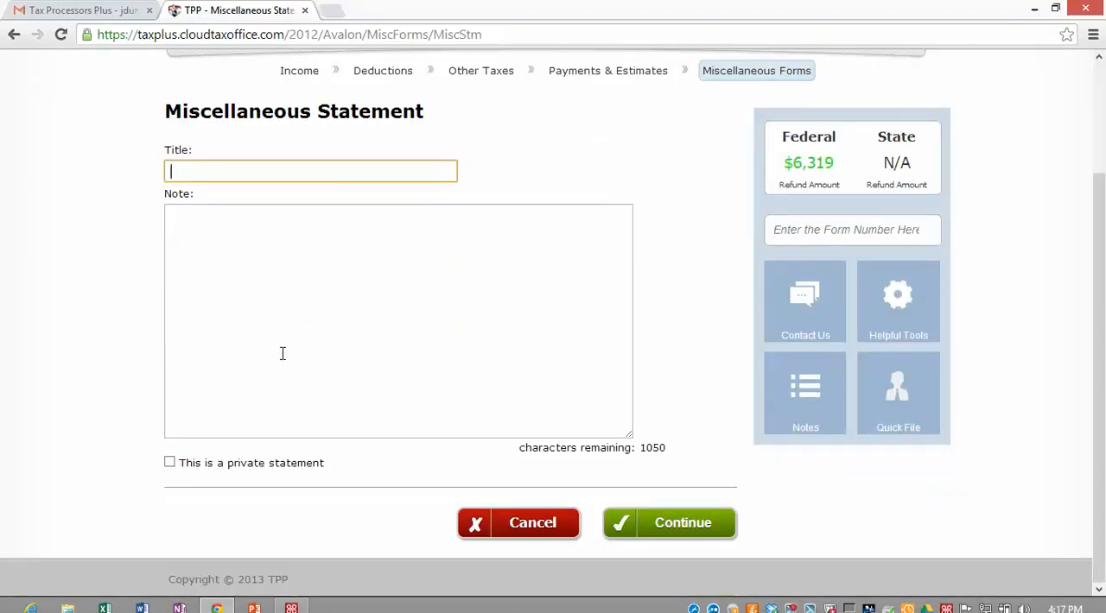
{"action": "left_click", "coordinate": [675, 535]}
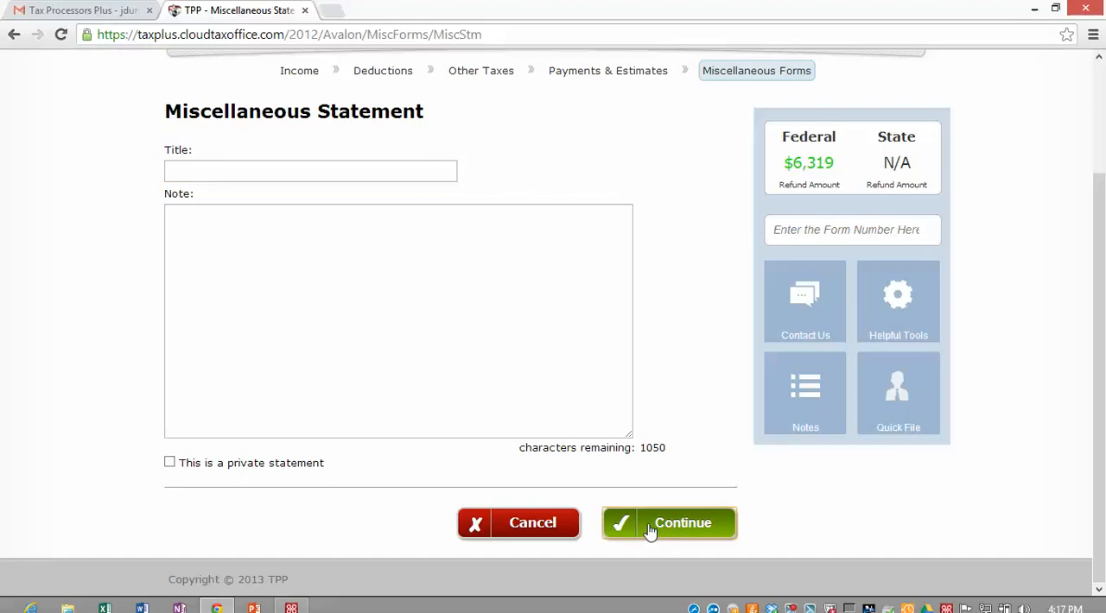
{"action": "left_click", "coordinate": [657, 525]}
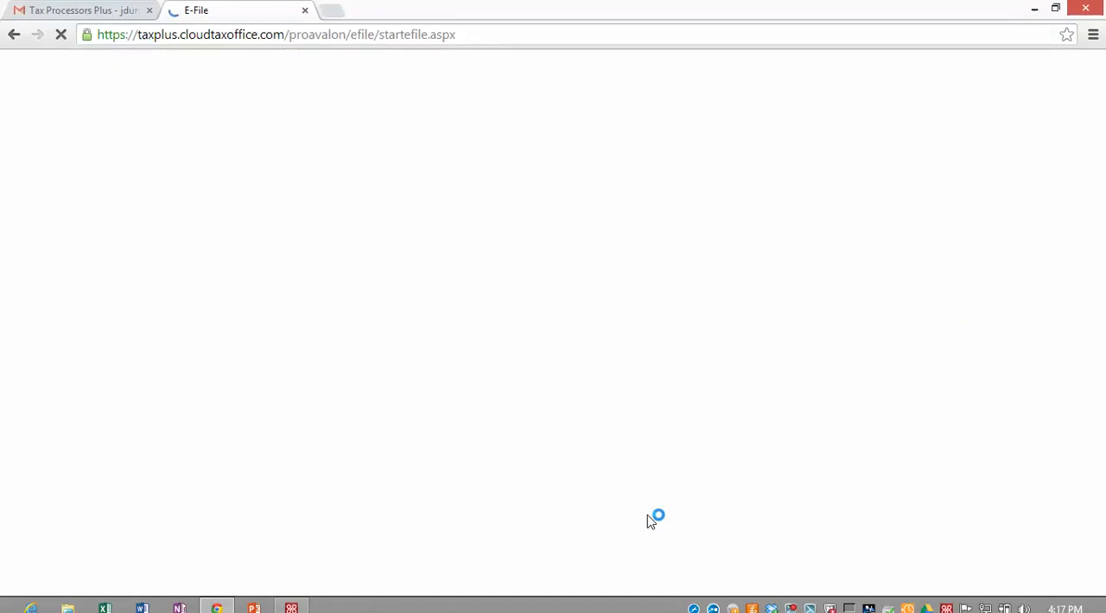
Step: Select TaxSlayer Financial ERC as the federal return type and continue to the Tax Preparation and E-File Information section
{"action": "scroll", "coordinate": [262, 429], "scroll_direction": "down", "scroll_amount": 1}
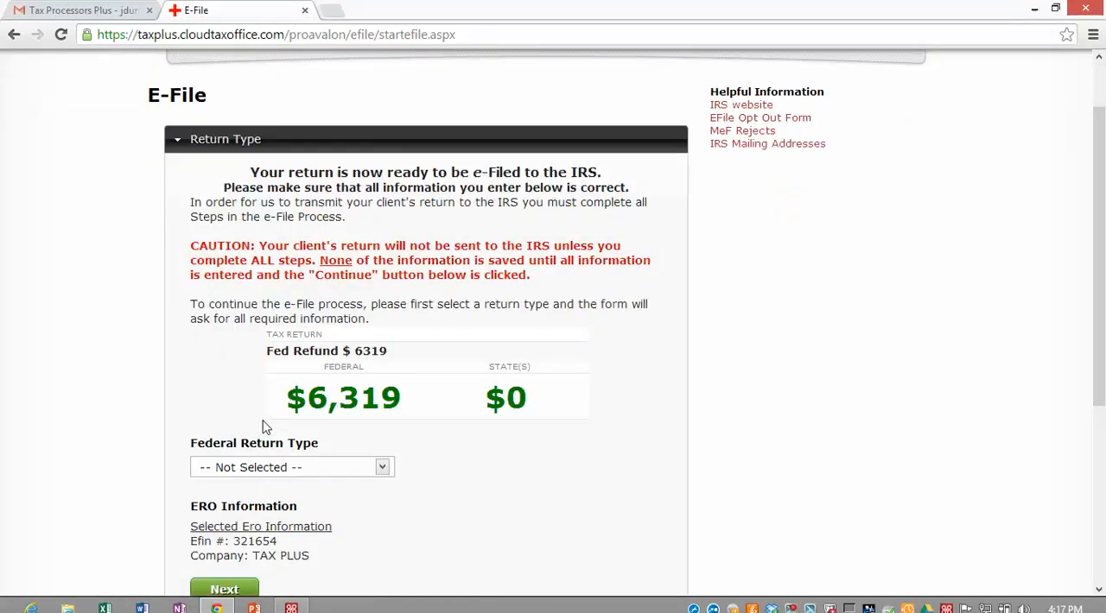
{"action": "scroll", "coordinate": [266, 406], "scroll_direction": "down", "scroll_amount": 1}
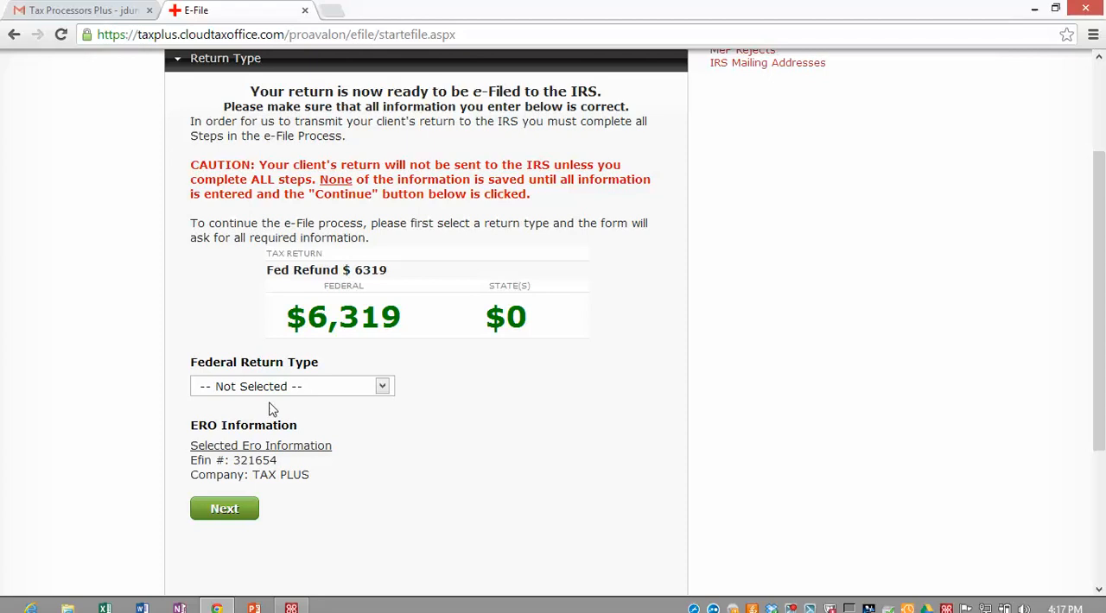
{"action": "scroll", "coordinate": [437, 365], "scroll_direction": "down", "scroll_amount": 1}
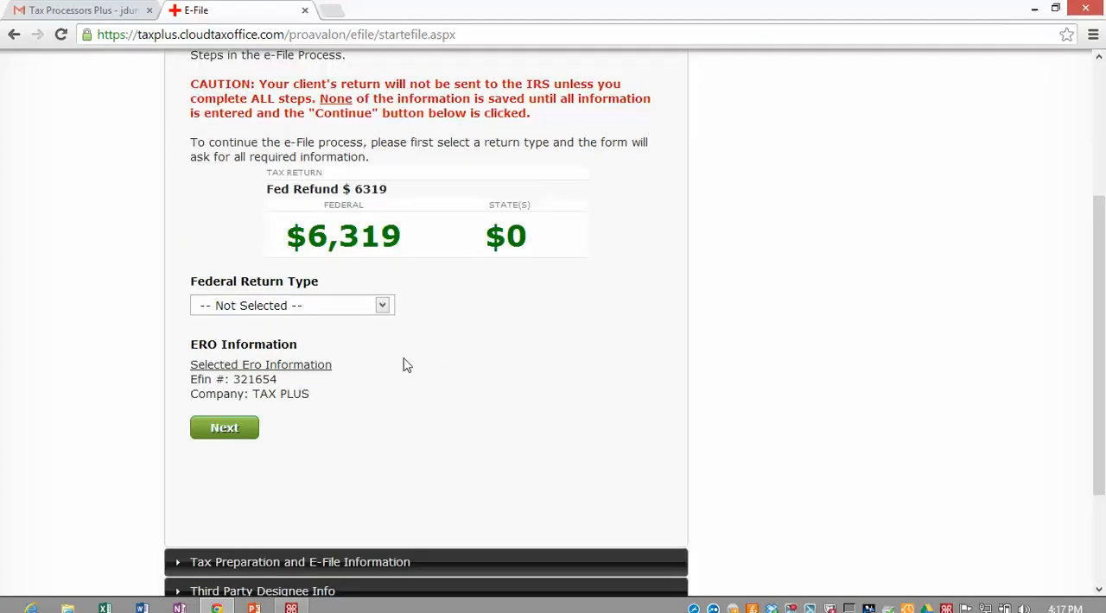
{"action": "scroll", "coordinate": [406, 365], "scroll_direction": "down", "scroll_amount": 1}
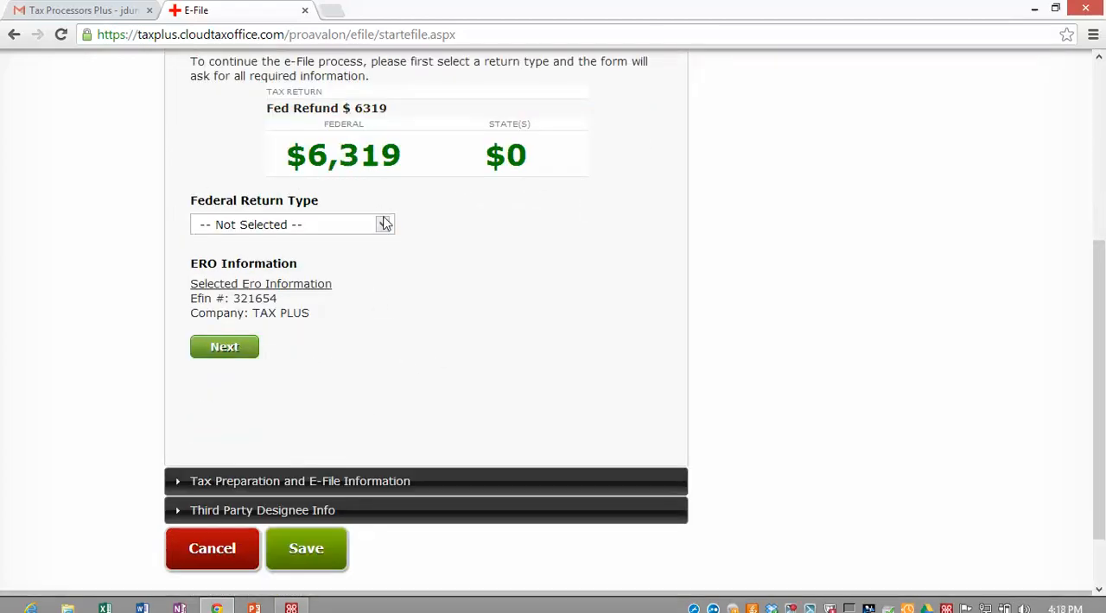
{"action": "left_click", "coordinate": [384, 224]}
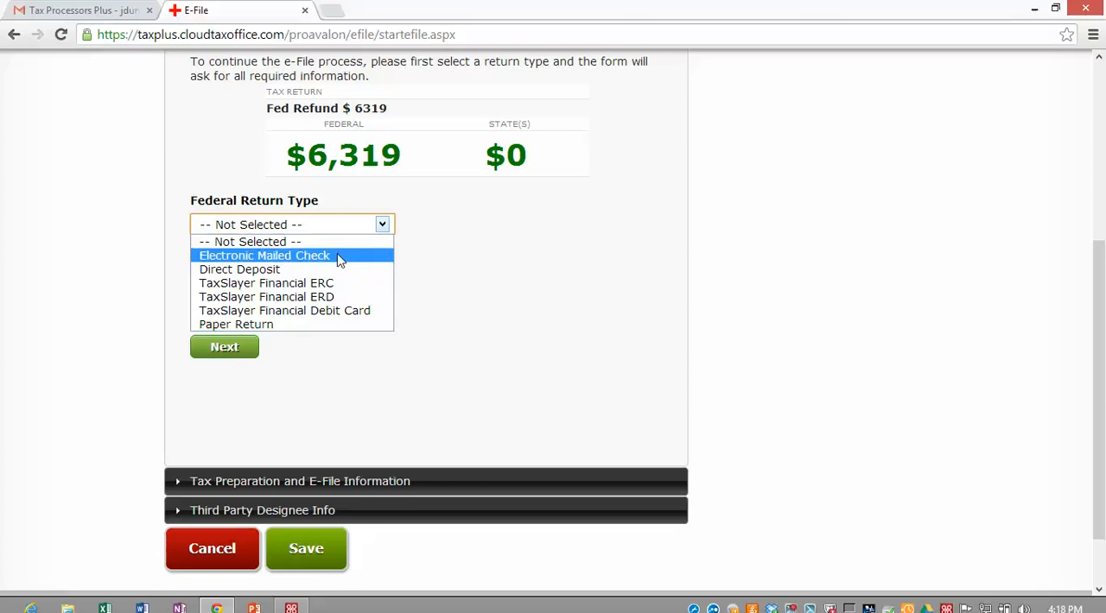
{"action": "left_click", "coordinate": [292, 283]}
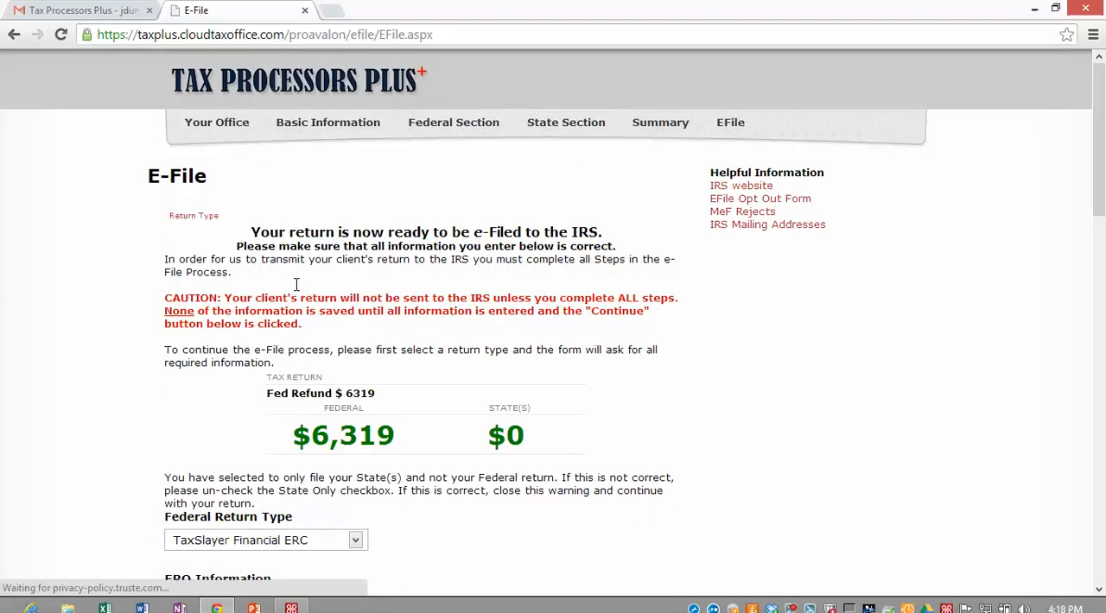
{"action": "scroll", "coordinate": [297, 289], "scroll_direction": "down", "scroll_amount": 5}
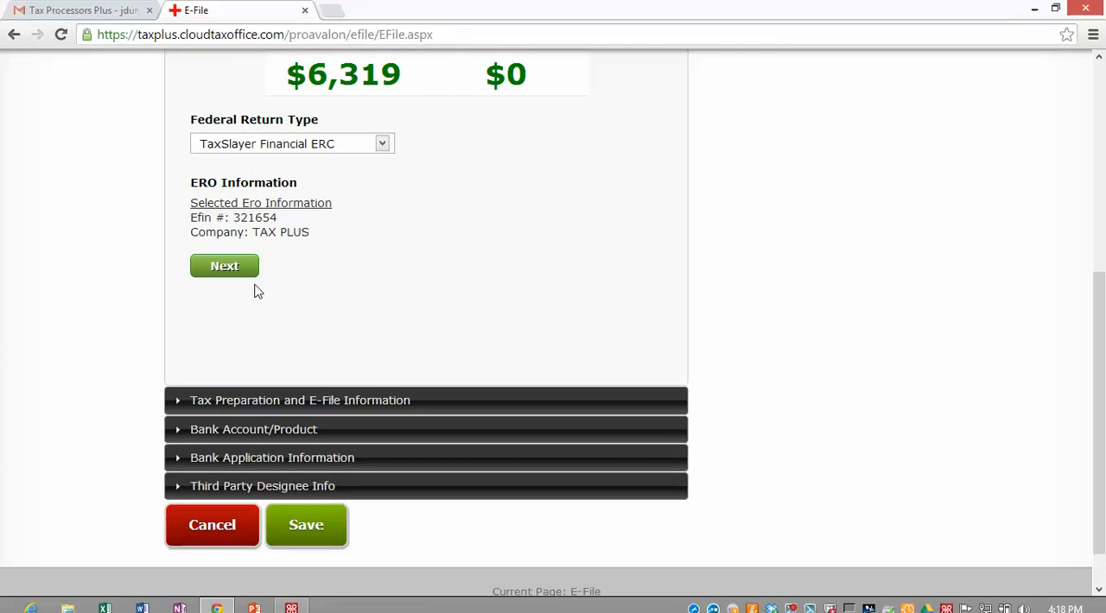
{"action": "scroll", "coordinate": [235, 284], "scroll_direction": "up", "scroll_amount": 1}
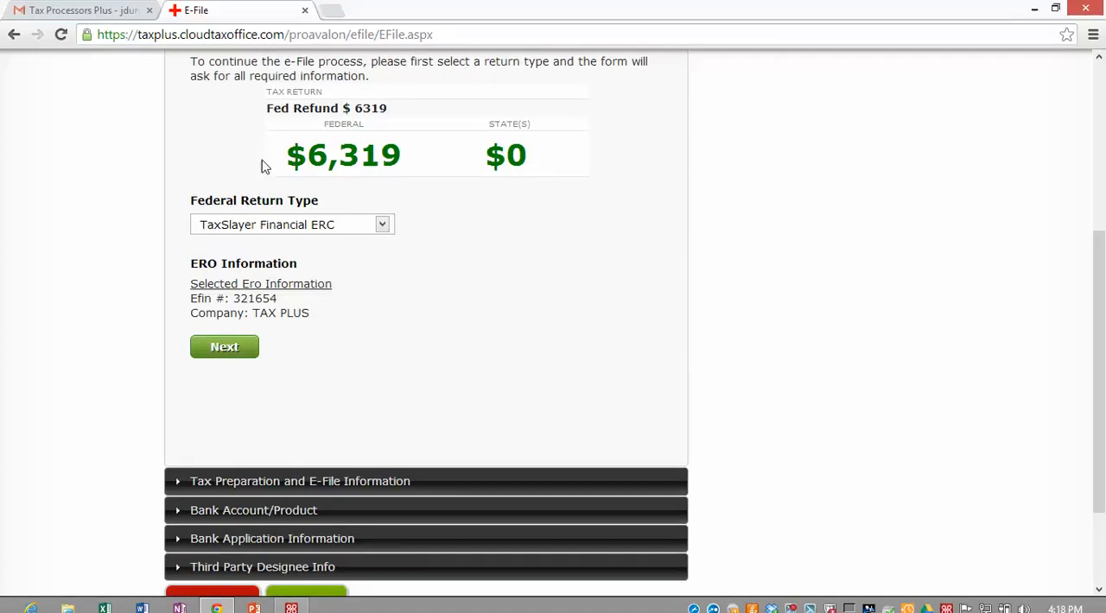
{"action": "scroll", "coordinate": [229, 202], "scroll_direction": "down", "scroll_amount": 1}
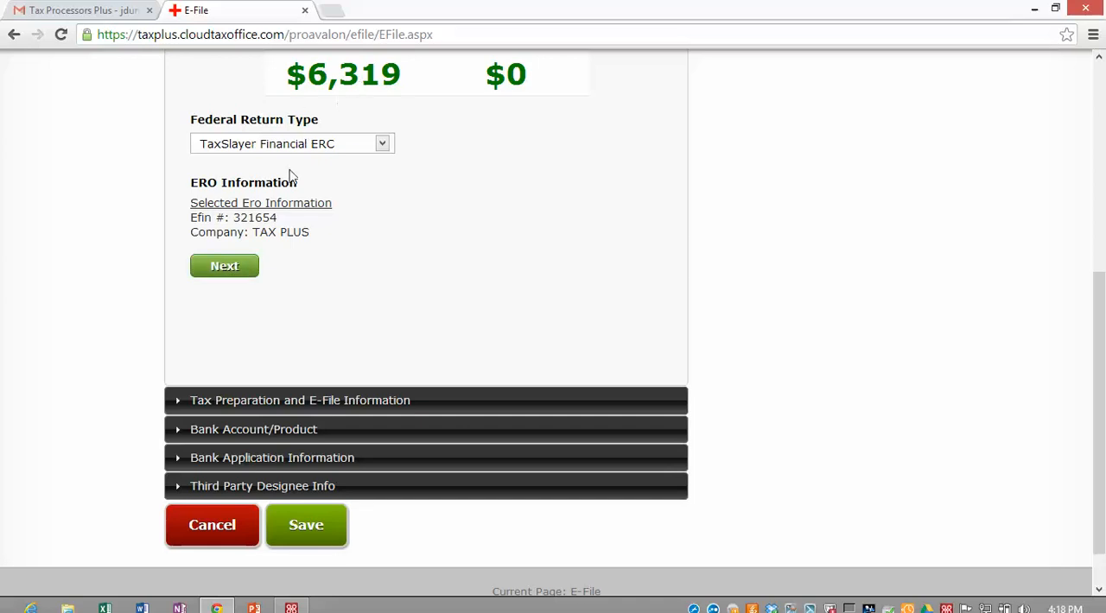
{"action": "left_click", "coordinate": [223, 266]}
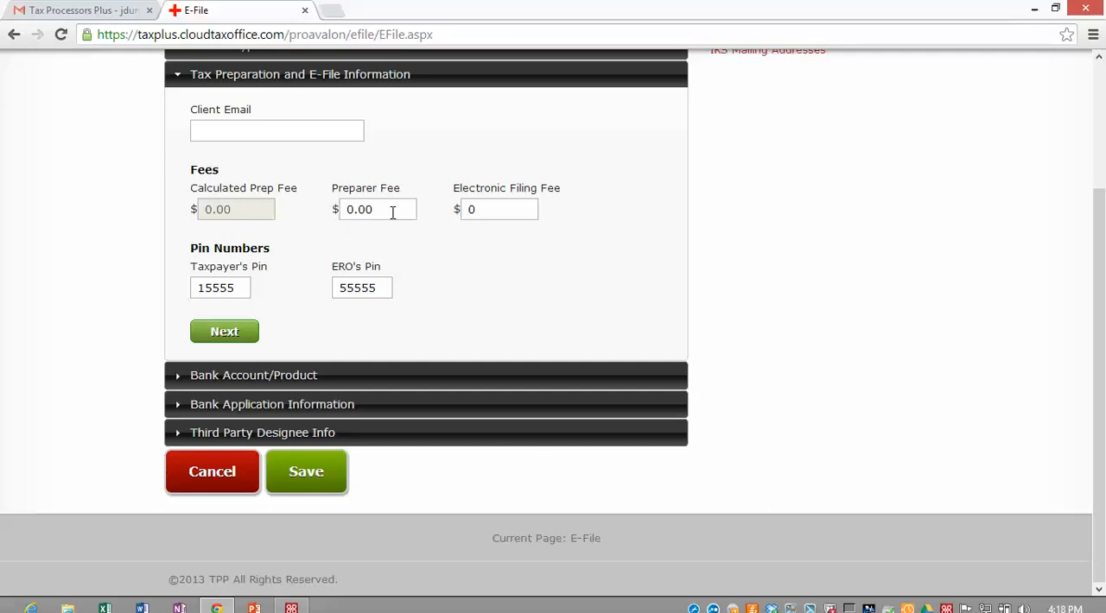
Step: Set the preparer fee to 250 and the electronic filing fee to 99, and continue to the Bank Account/Product section
{"action": "left_click", "coordinate": [392, 213]}
{"action": "double_click", "coordinate": [385, 210]}
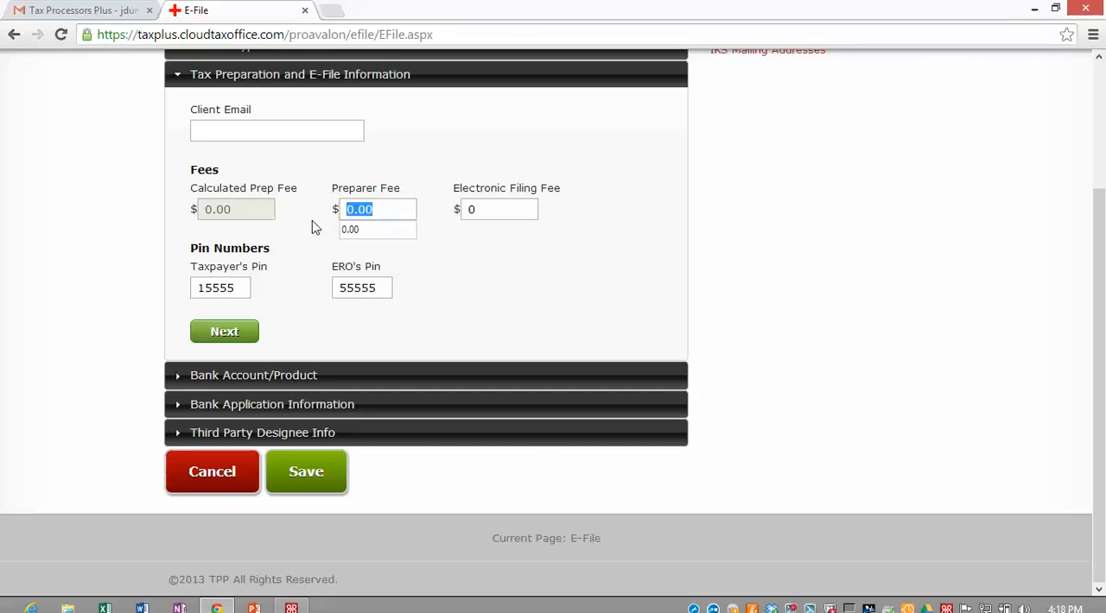
{"action": "type", "text": "250"}
{"action": "key", "text": "Tab"}
{"action": "type", "text": "99"}
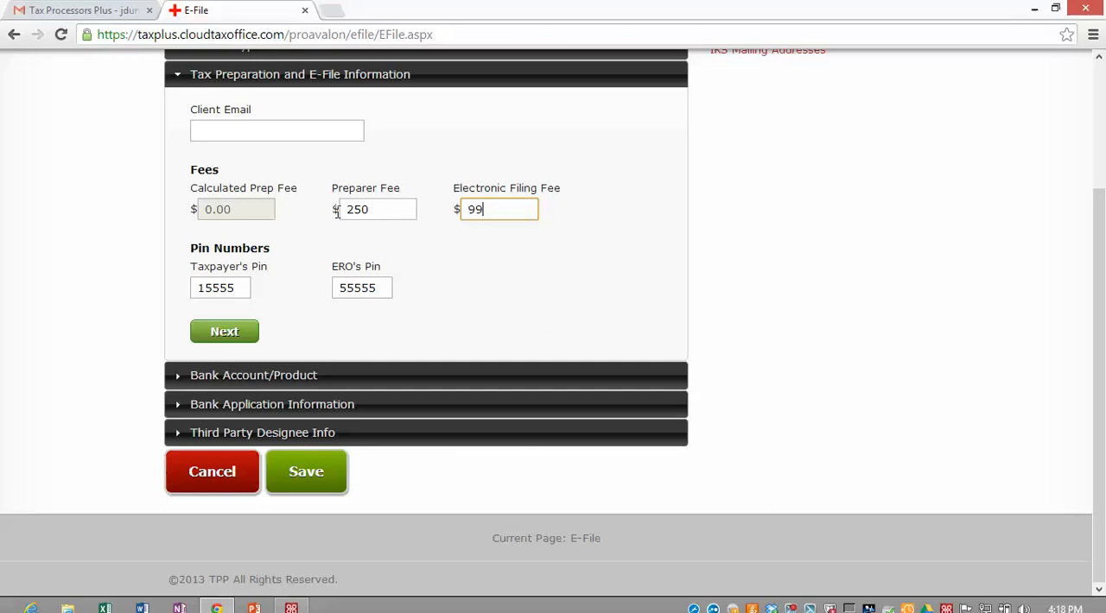
{"action": "left_click", "coordinate": [427, 272]}
{"action": "left_click", "coordinate": [231, 335]}
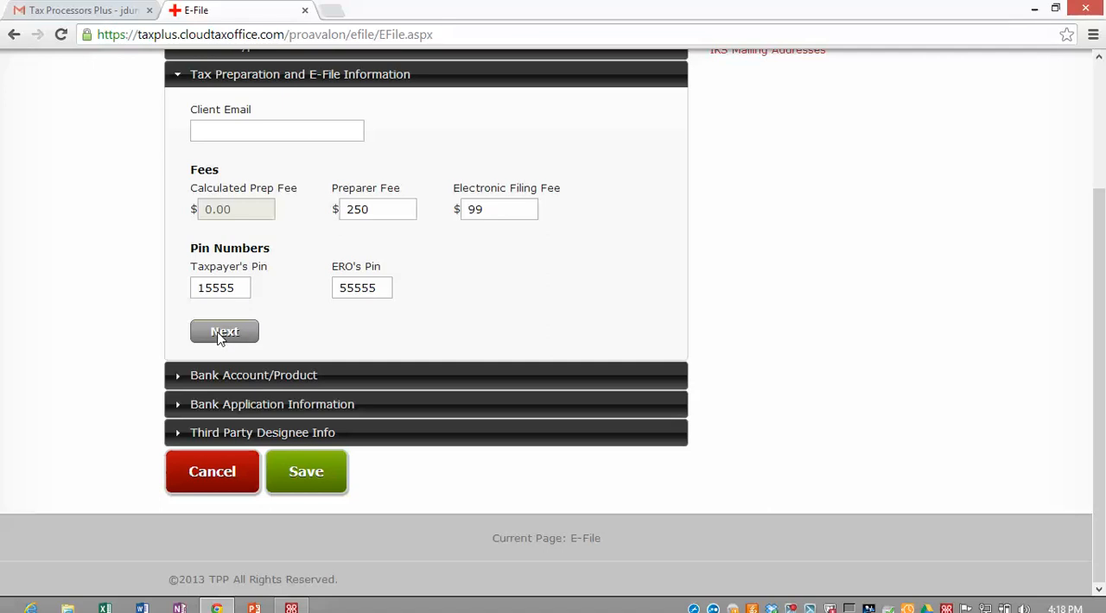
{"action": "left_click", "coordinate": [221, 335]}
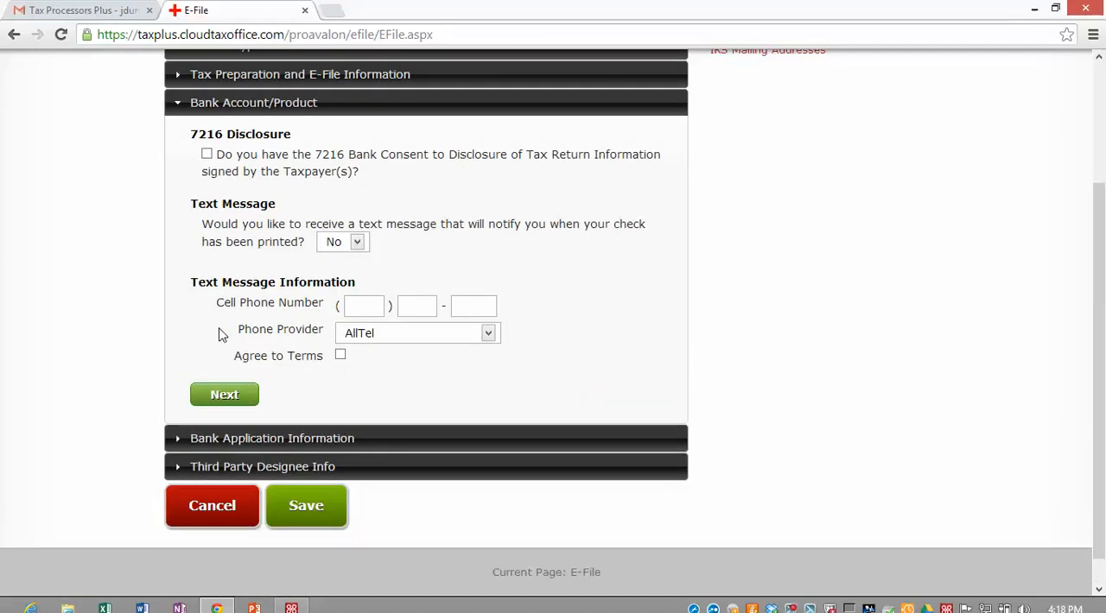
Step: Confirm the signed 7216 Bank Consent, keep text message notification at No, and continue to the bank application information
{"action": "left_click", "coordinate": [207, 155]}
{"action": "left_click", "coordinate": [361, 243]}
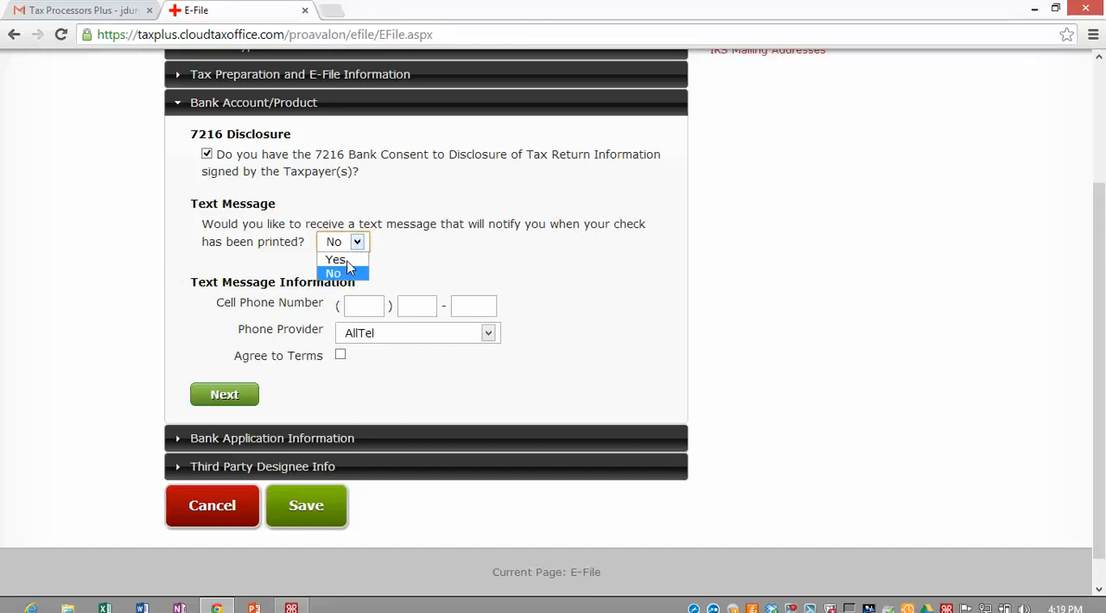
{"action": "left_click", "coordinate": [421, 271]}
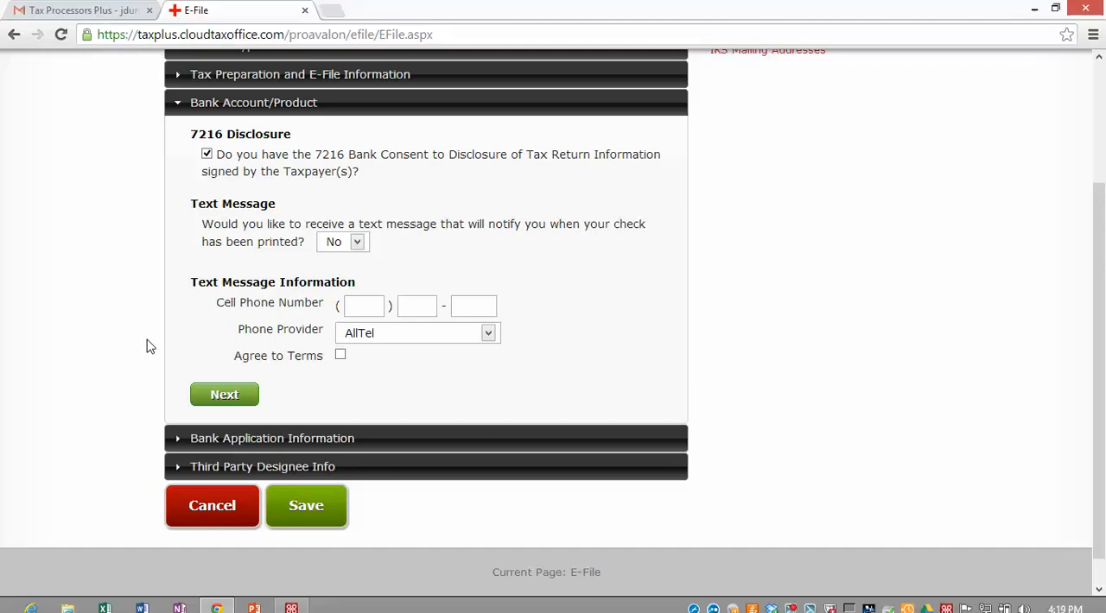
{"action": "left_click", "coordinate": [225, 398]}
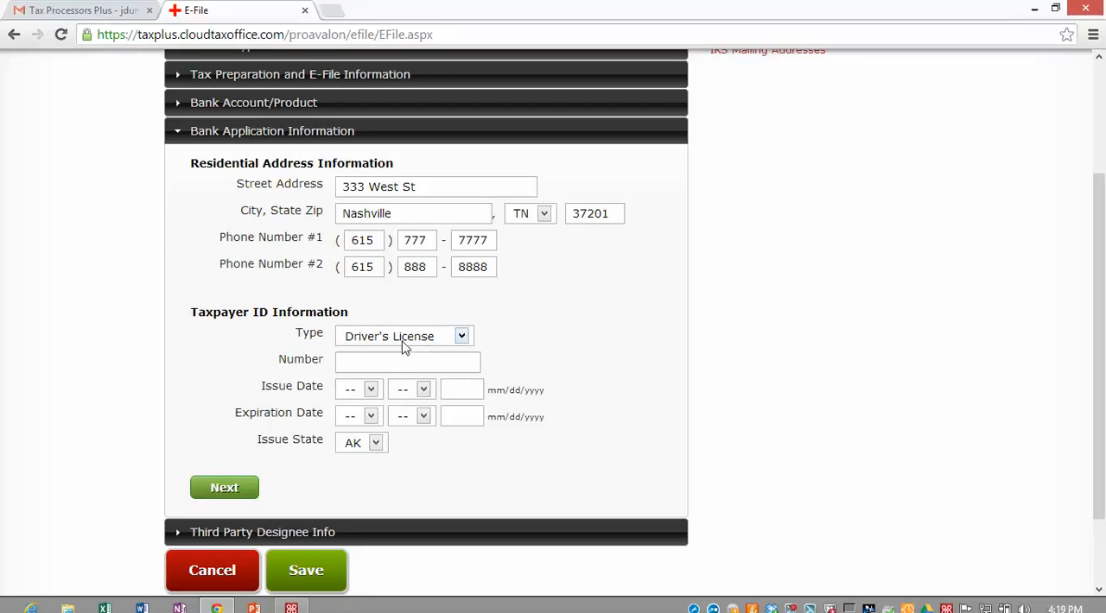
Step: Enter the taxpayer's driver's license number and set its issue date to 10/10/2005
{"action": "left_click", "coordinate": [350, 364]}
{"action": "type", "text": "D45678765"}
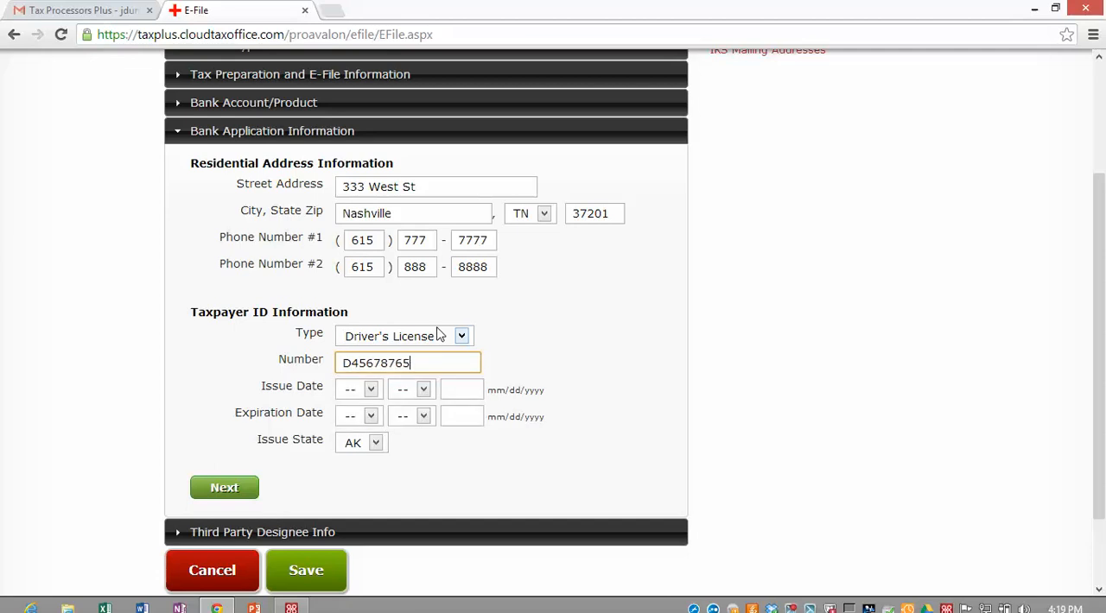
{"action": "key", "text": "Tab"}
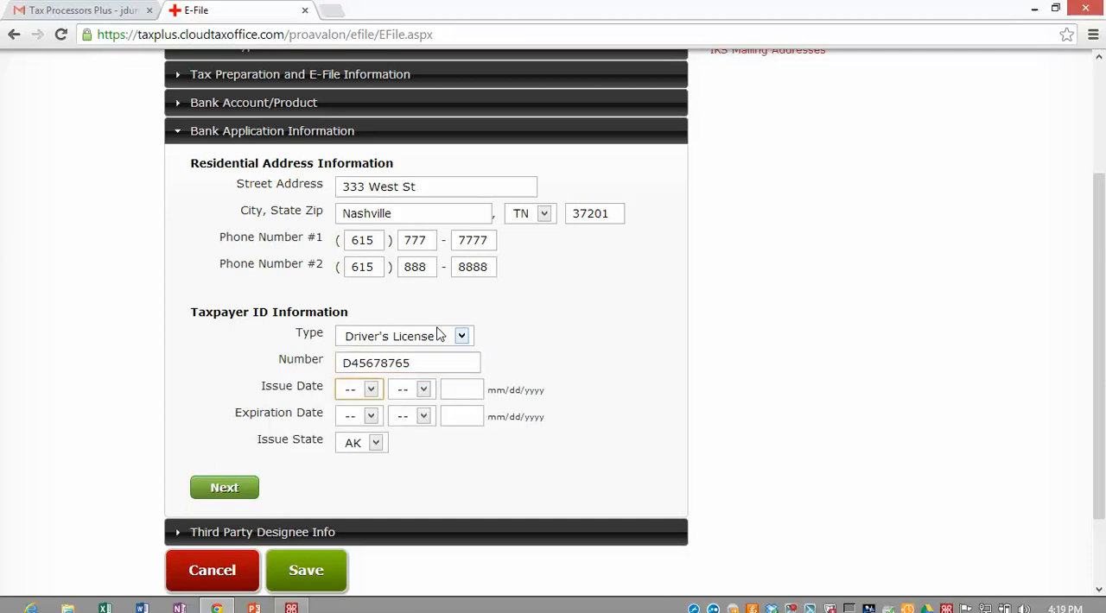
{"action": "type", "text": "10"}
{"action": "key", "text": "Tab"}
{"action": "type", "text": "10"}
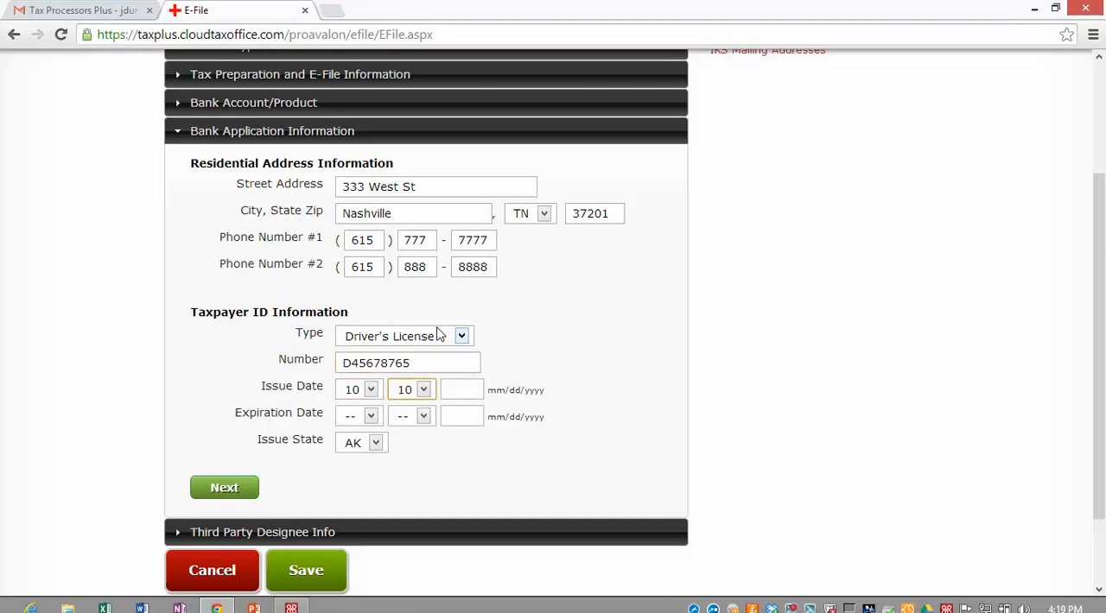
{"action": "key", "text": "Tab"}
{"action": "type", "text": "2005"}
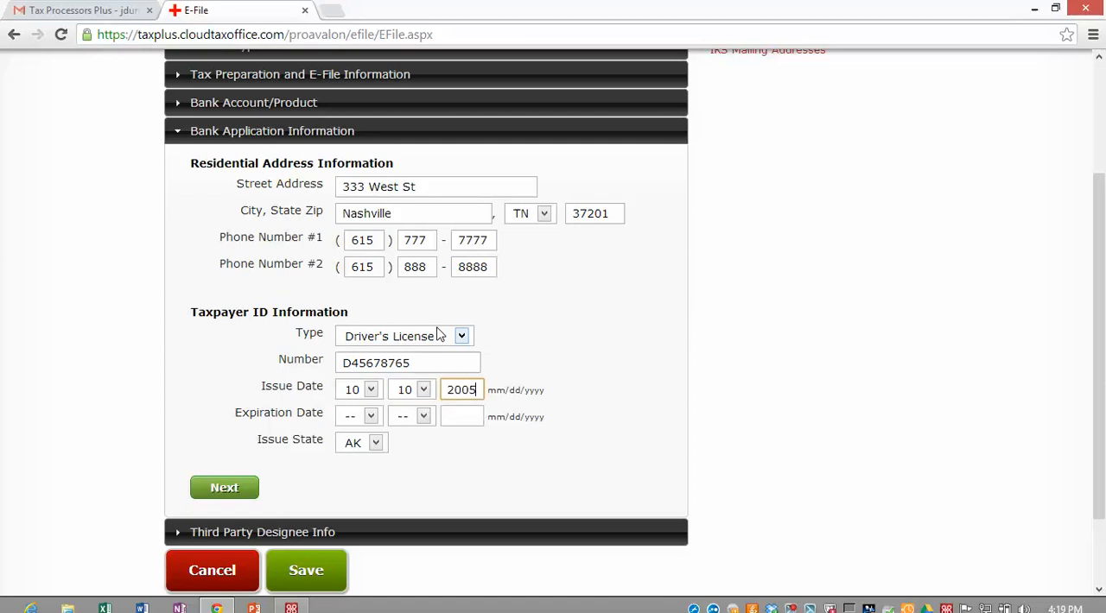
Step: Set the license's expiration date to 10/10/2017 and issue state to TN, and save the e-file information without entering third party designee details
{"action": "key", "text": "Tab"}
{"action": "type", "text": "10"}
{"action": "key", "text": "Tab"}
{"action": "type", "text": "10"}
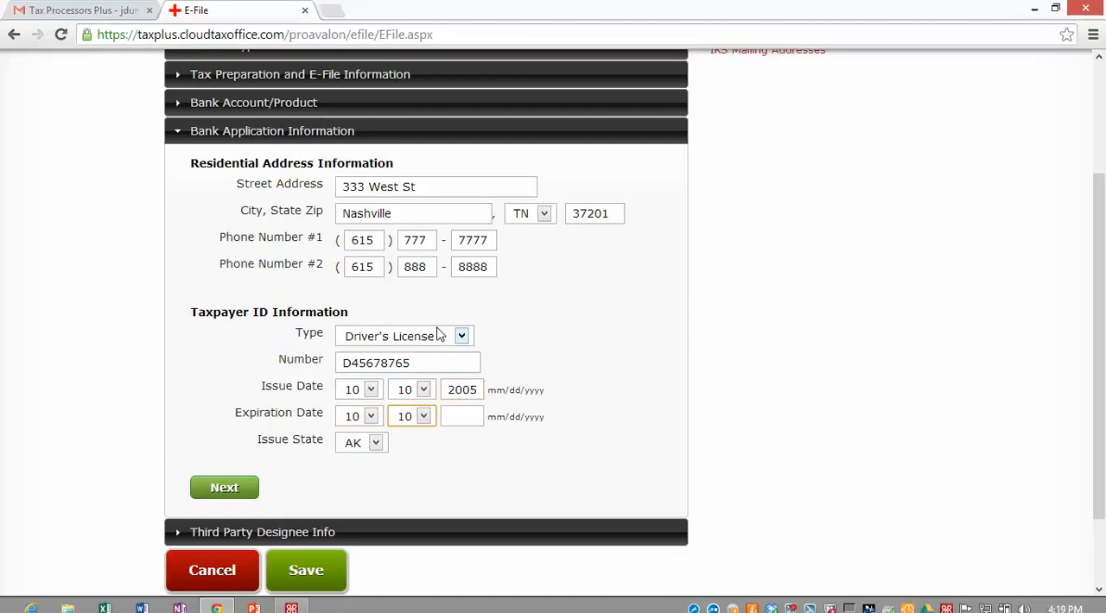
{"action": "key", "text": "Tab"}
{"action": "type", "text": "2017"}
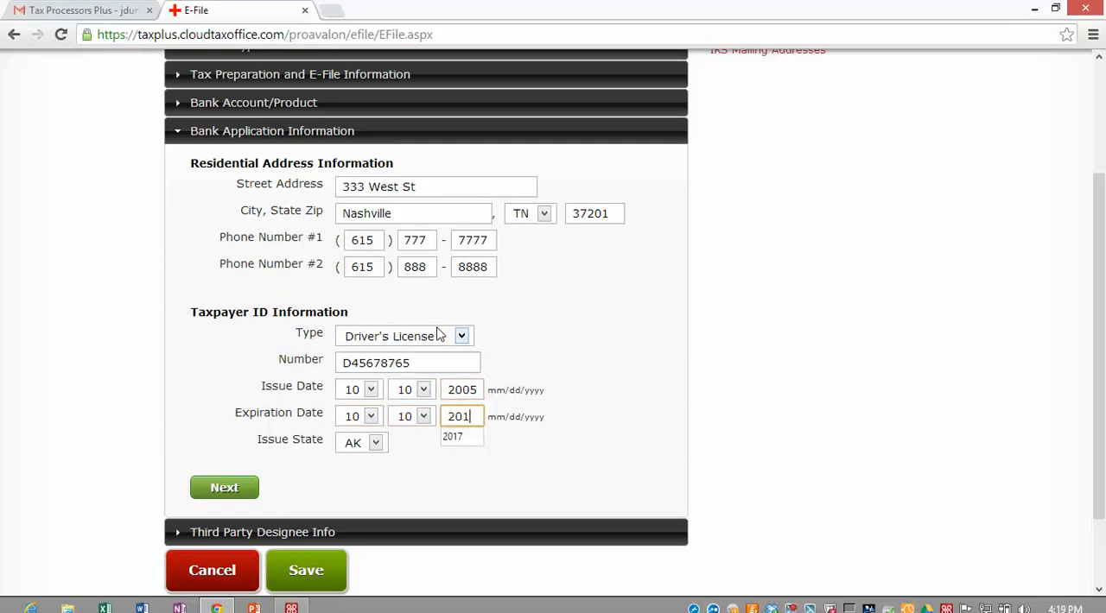
{"action": "key", "text": "Tab"}
{"action": "type", "text": "tn"}
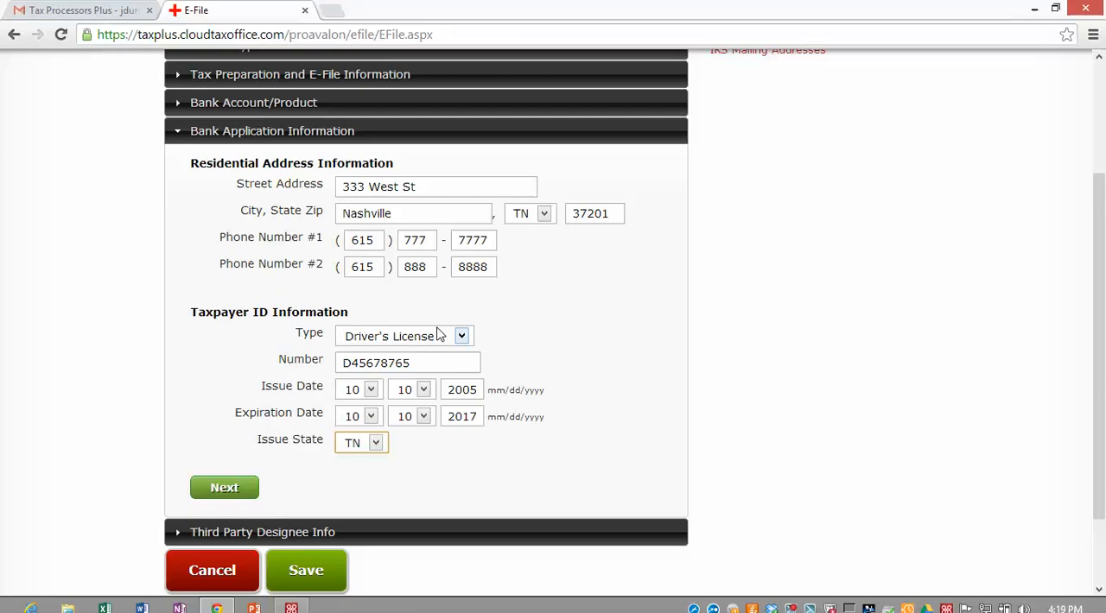
{"action": "left_click", "coordinate": [218, 487]}
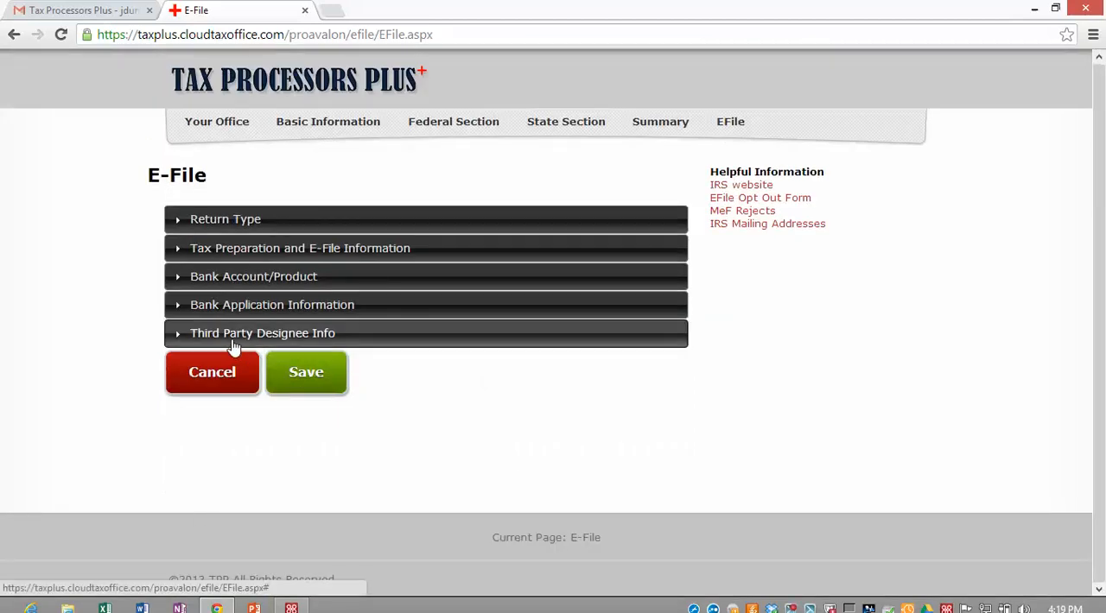
{"action": "left_click", "coordinate": [314, 375]}
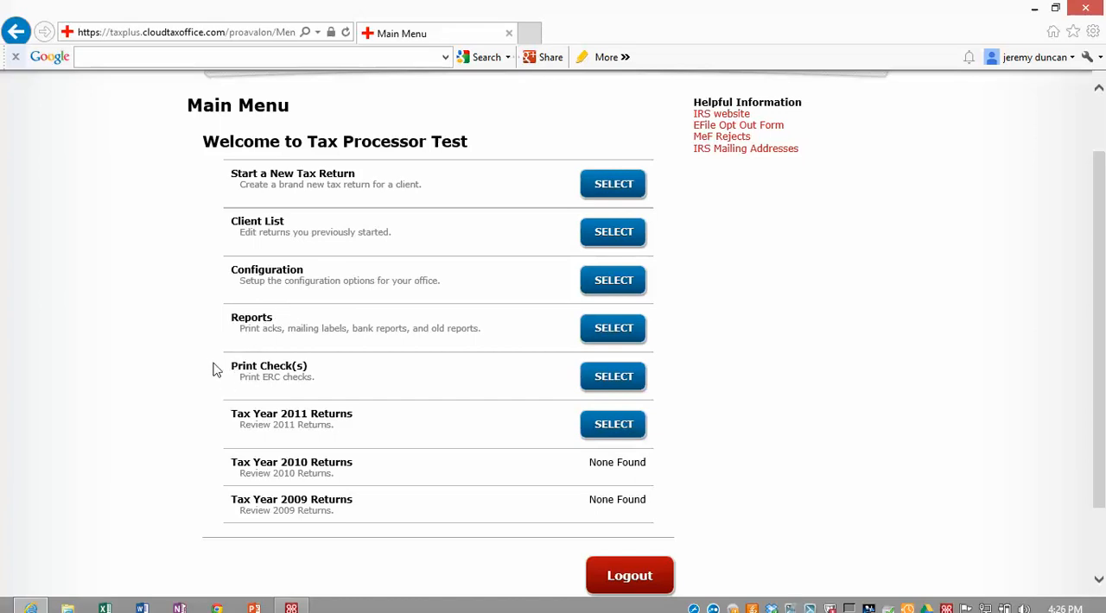
{"action": "scroll", "coordinate": [175, 341], "scroll_direction": "down", "scroll_amount": 2}
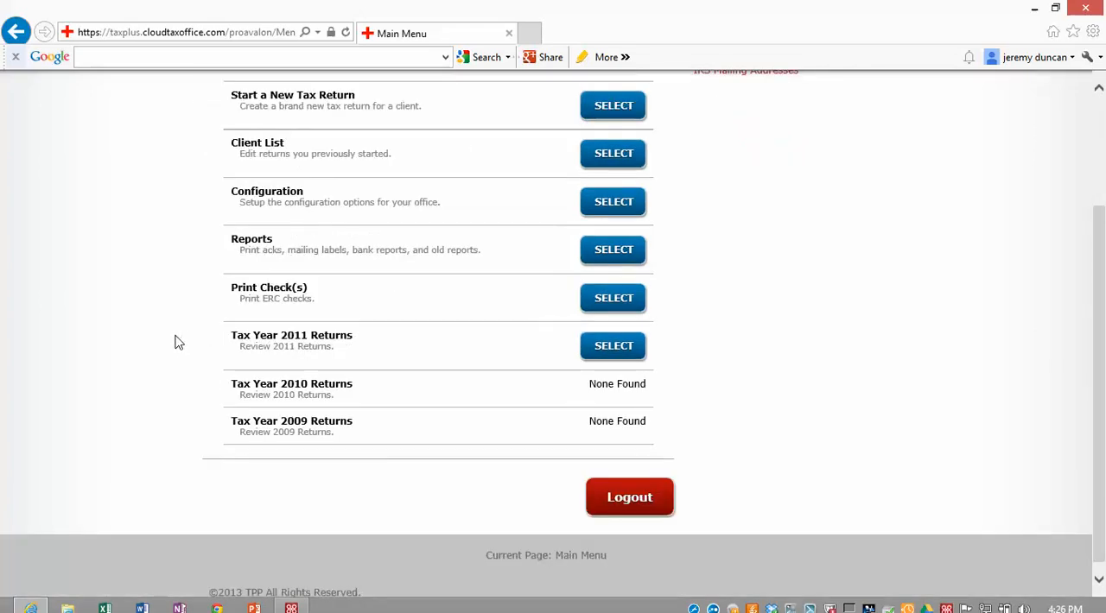
{"action": "scroll", "coordinate": [171, 341], "scroll_direction": "up", "scroll_amount": 3}
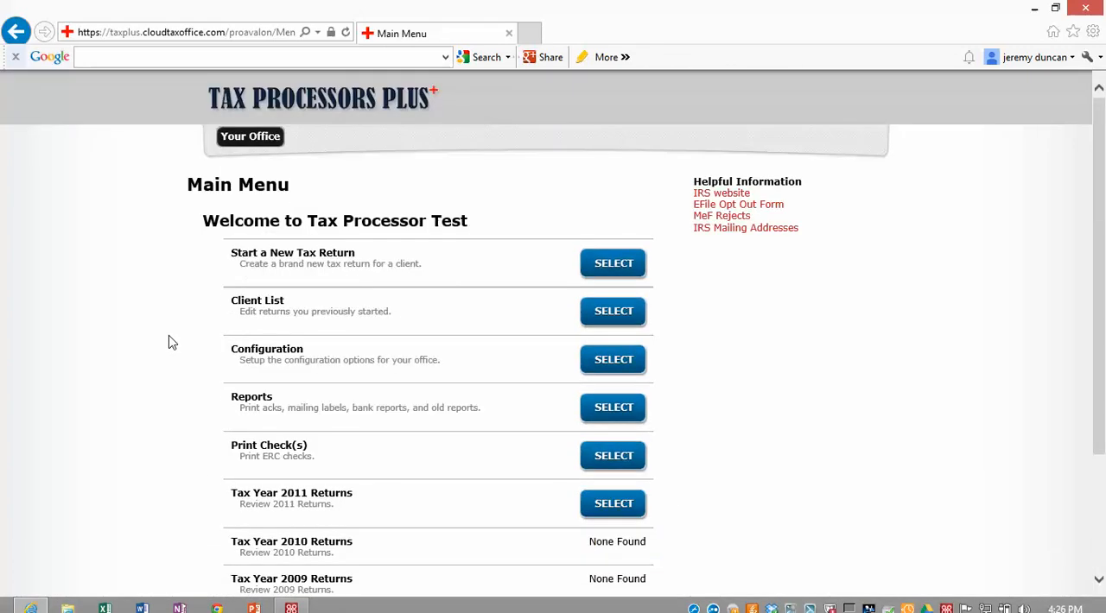